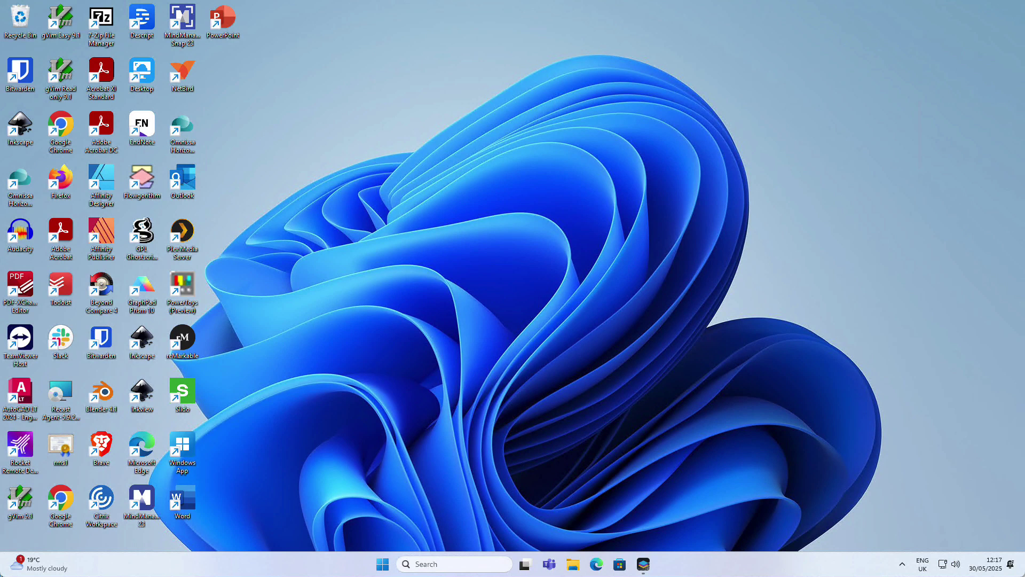
{"action": "left_click", "coordinate": [382, 564]}
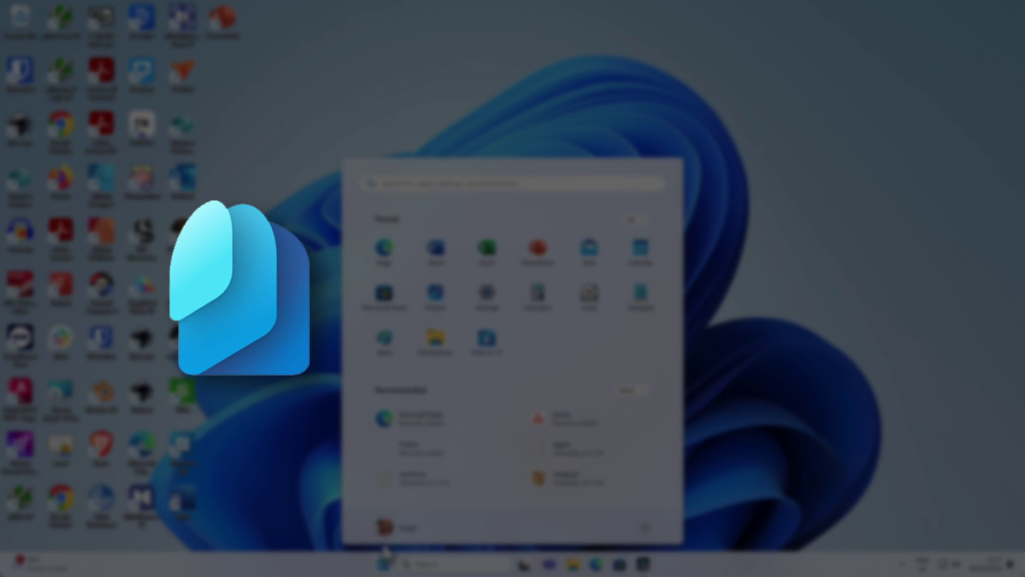
{"action": "left_click", "coordinate": [272, 553]}
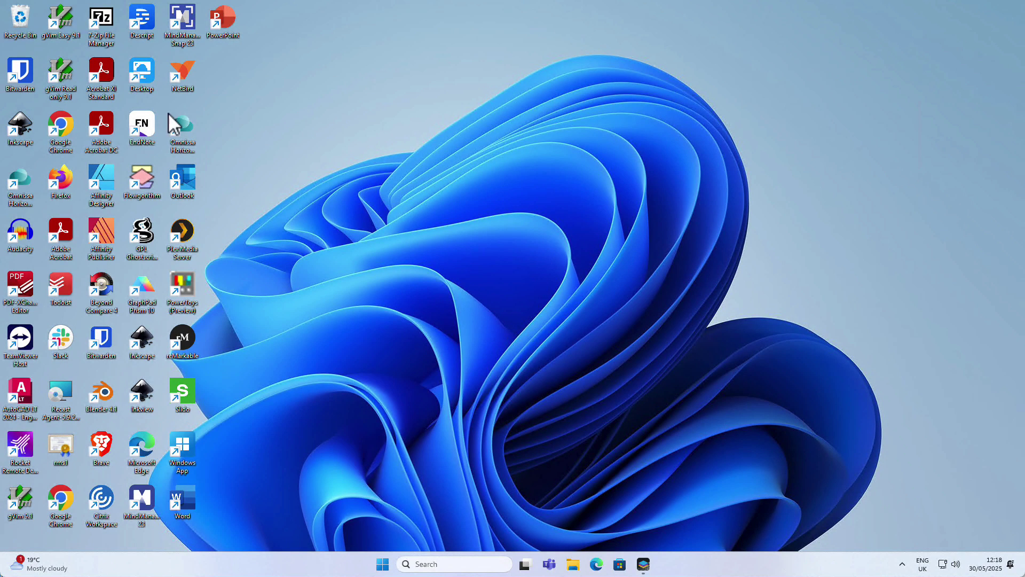
{"action": "left_click", "coordinate": [383, 564]}
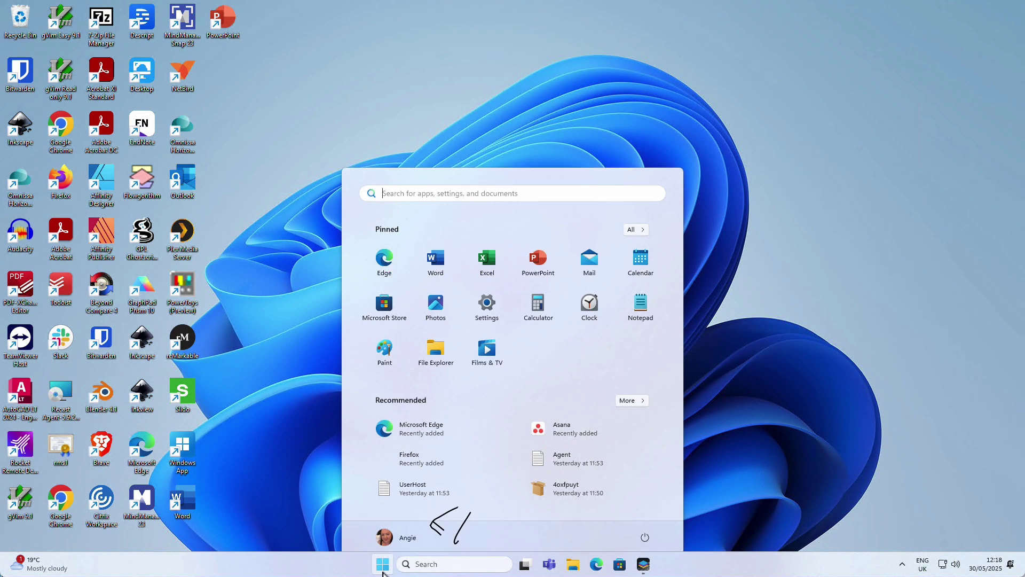
{"action": "left_click", "coordinate": [236, 534]}
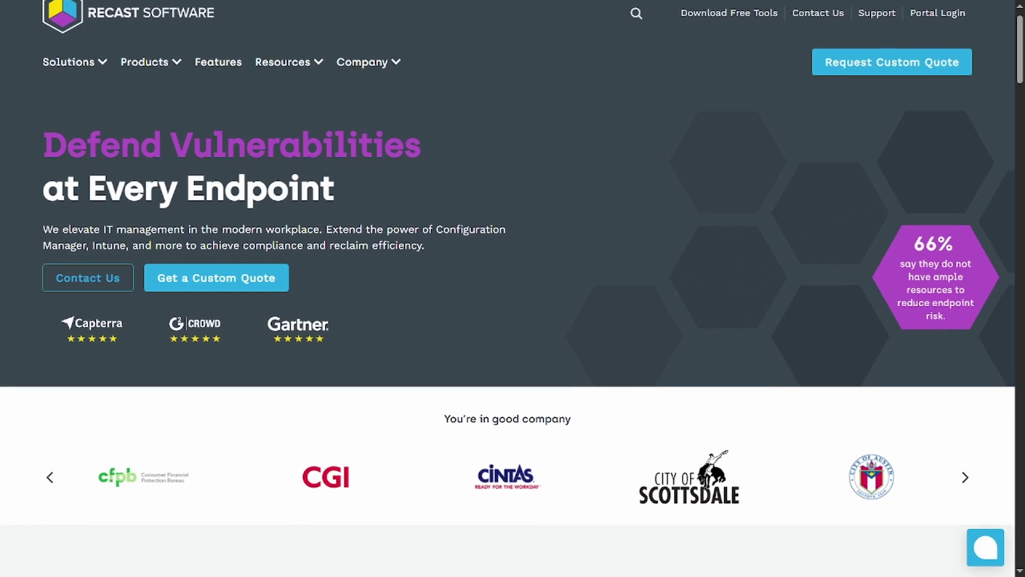
Examine the Recast Software homepage down to its Products section
{"action": "scroll", "coordinate": [512, 270], "scroll_direction": "down", "scroll_amount": 2}
{"action": "scroll", "coordinate": [512, 289], "scroll_direction": "down", "scroll_amount": 3}
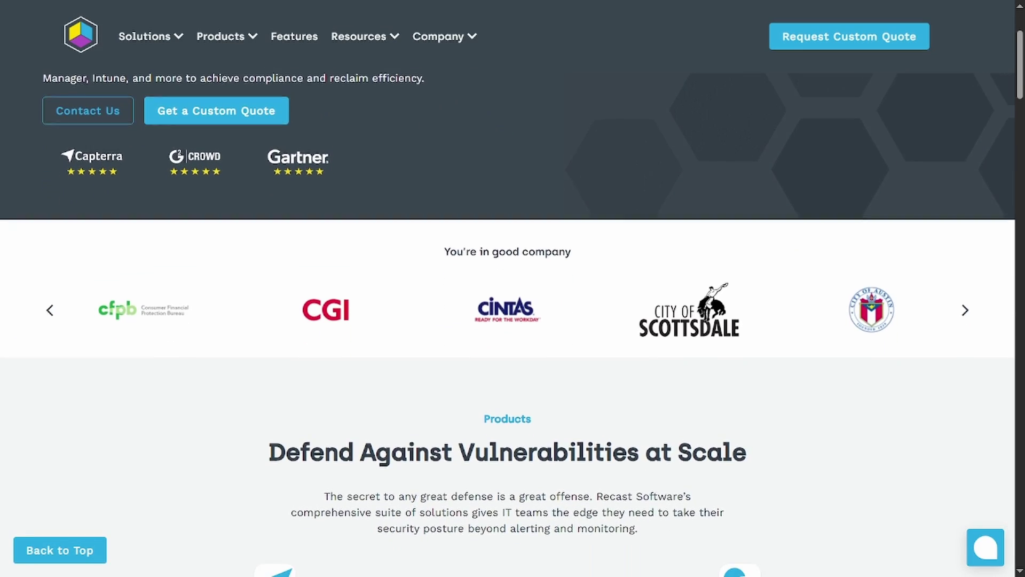
{"action": "scroll", "coordinate": [511, 288], "scroll_direction": "down", "scroll_amount": 1}
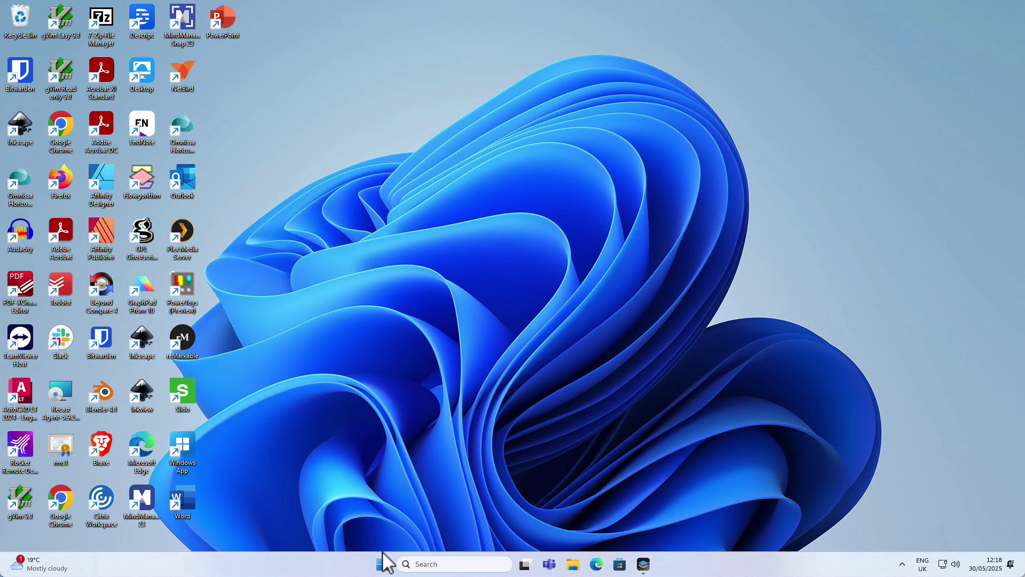
Switch to Application Workspace, launch Todoist from the workspace and close its login window
{"action": "left_click", "coordinate": [644, 564]}
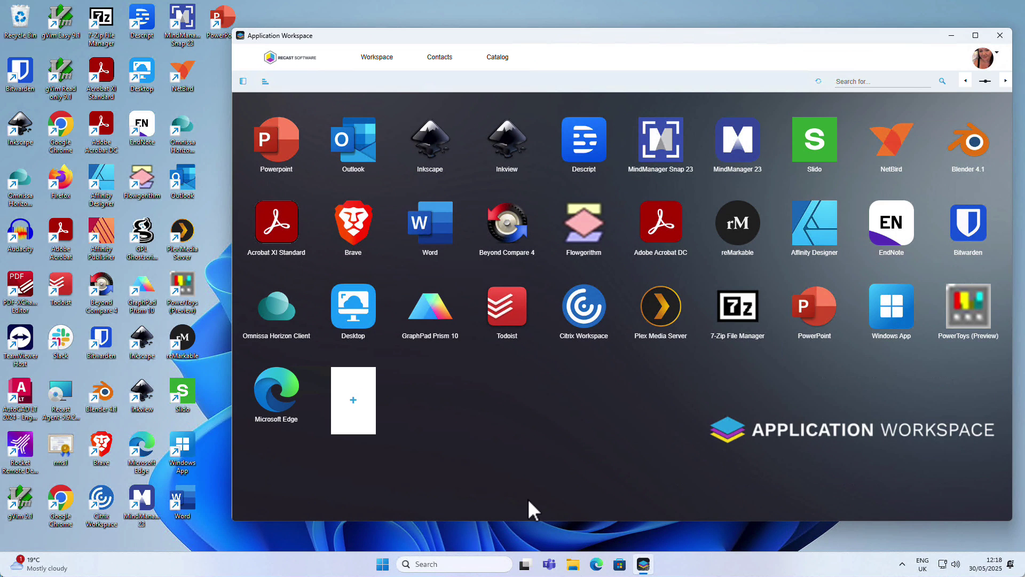
{"action": "left_click", "coordinate": [504, 316]}
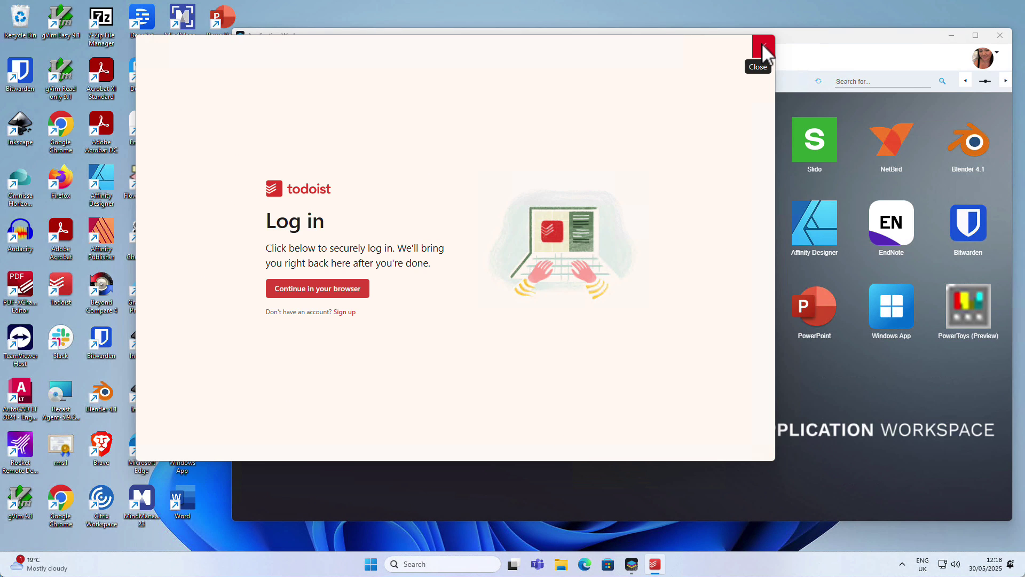
{"action": "left_click", "coordinate": [763, 45]}
Launch 7-Zip File Manager from the workspace, move its window fully into view and close it
{"action": "left_click", "coordinate": [889, 316]}
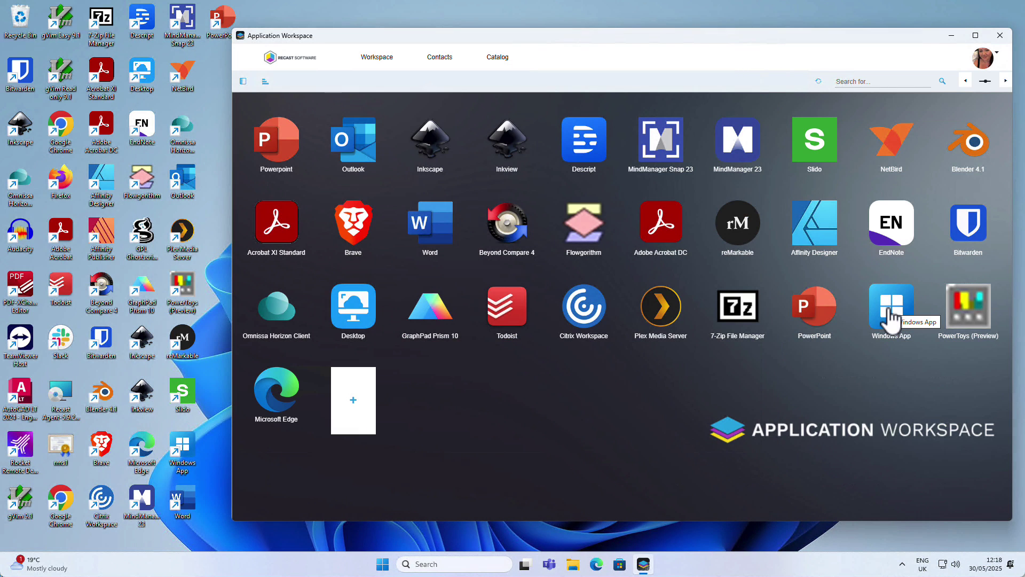
{"action": "left_click", "coordinate": [816, 104]}
{"action": "left_click", "coordinate": [739, 326]}
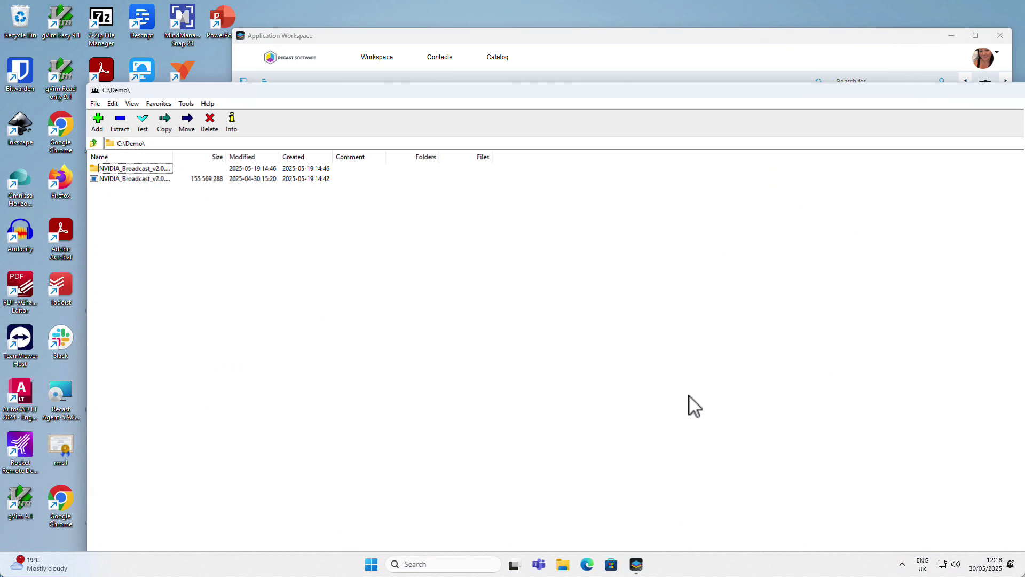
{"action": "left_click_drag", "start_coordinate": [947, 96], "coordinate": [864, 95]}
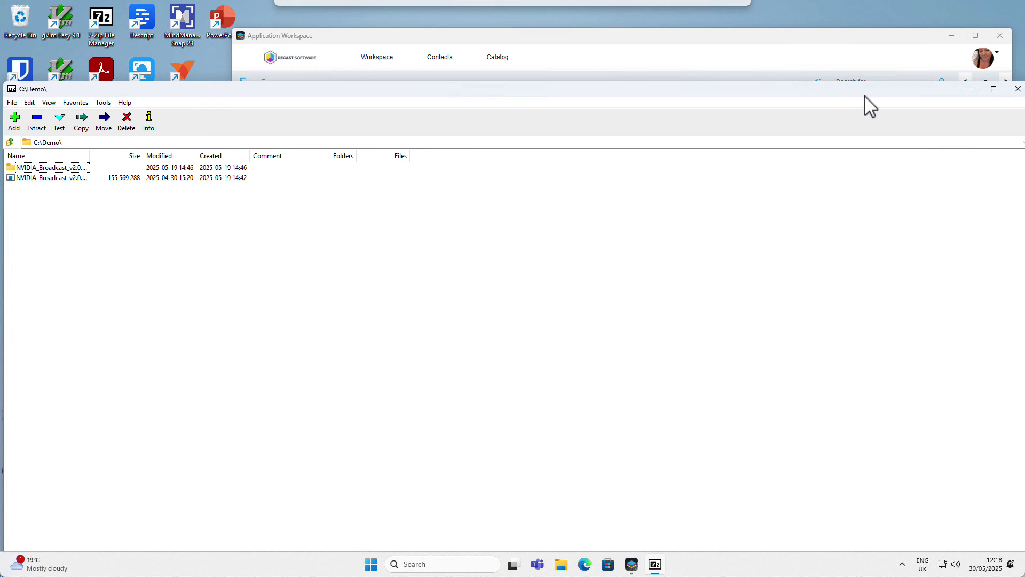
{"action": "left_click", "coordinate": [1018, 90]}
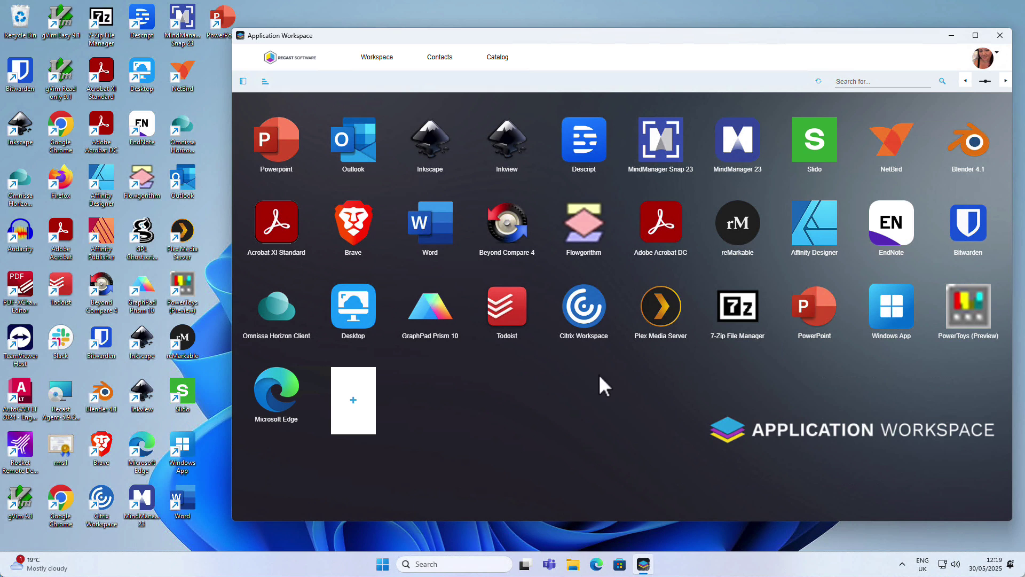
Get Bambu Studio from the catalog and launch it from the workspace to start its installation
{"action": "left_click", "coordinate": [497, 58]}
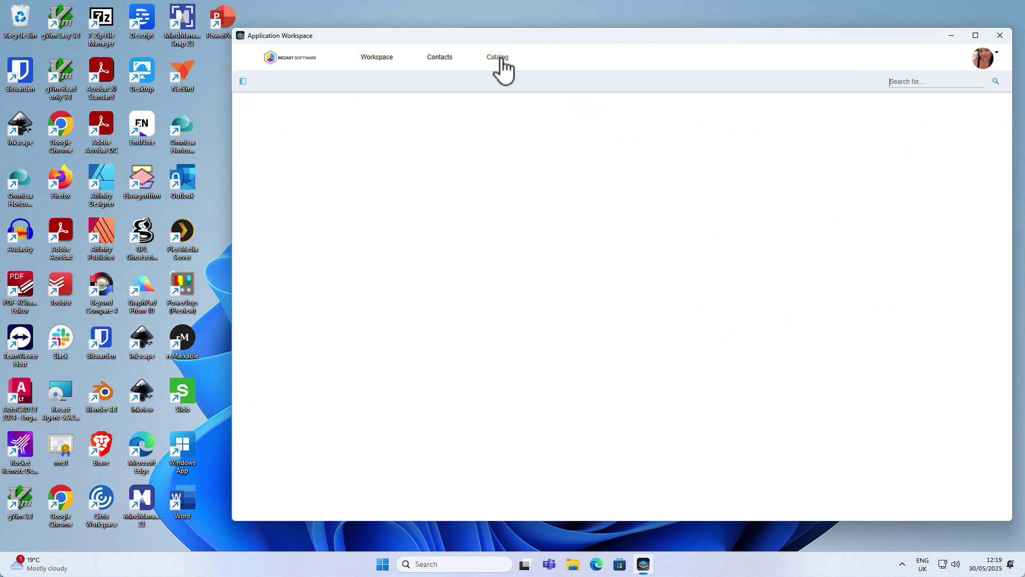
{"action": "scroll", "coordinate": [576, 330], "scroll_direction": "down", "scroll_amount": 10}
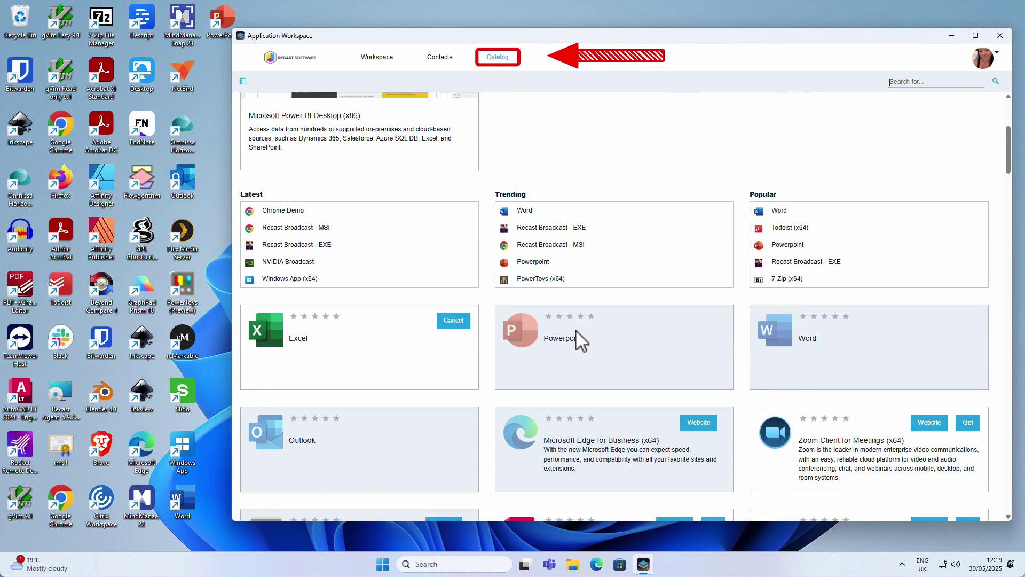
{"action": "scroll", "coordinate": [575, 330], "scroll_direction": "down", "scroll_amount": 3}
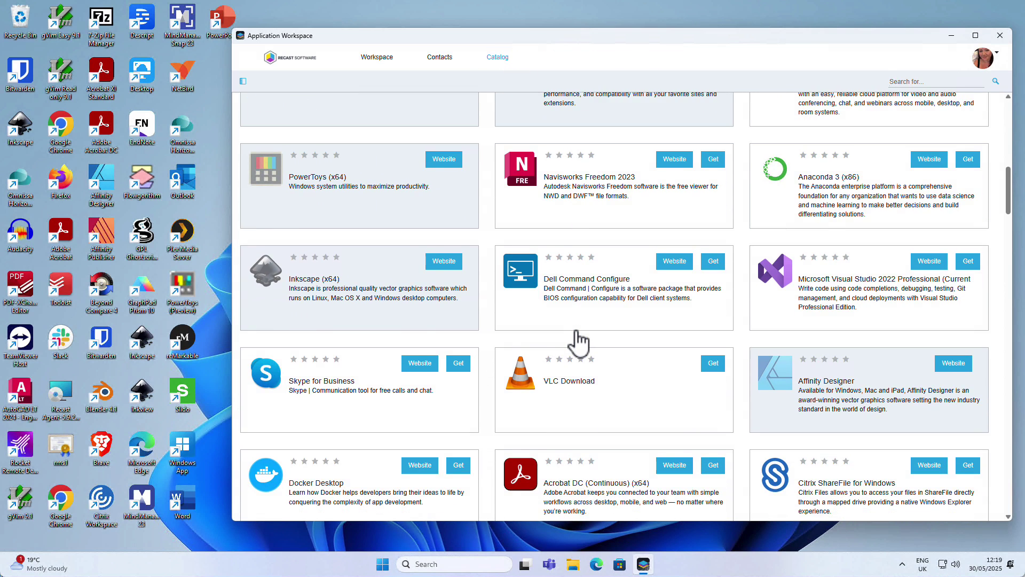
{"action": "scroll", "coordinate": [578, 342], "scroll_direction": "down", "scroll_amount": 3}
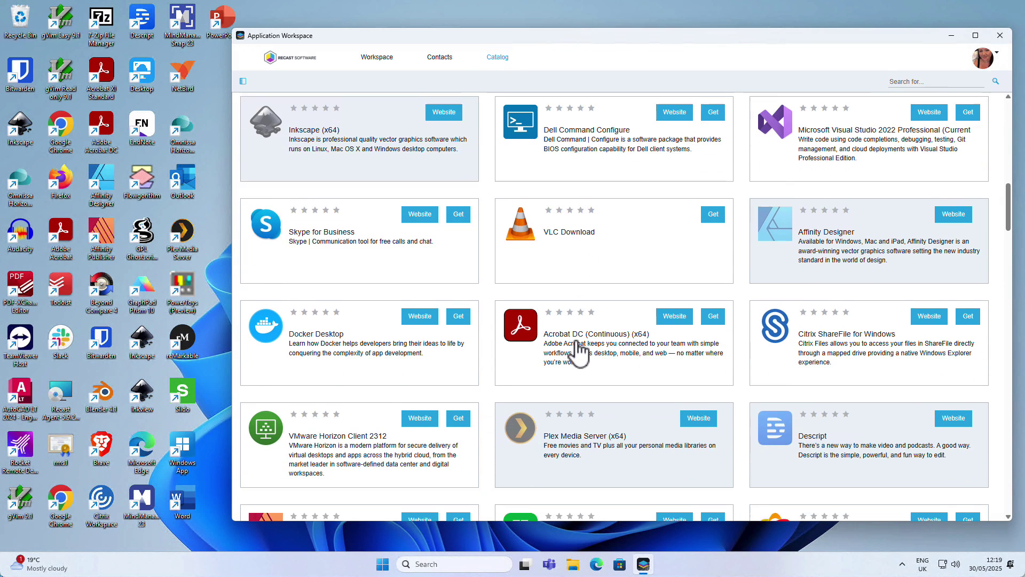
{"action": "scroll", "coordinate": [578, 350], "scroll_direction": "down", "scroll_amount": 2}
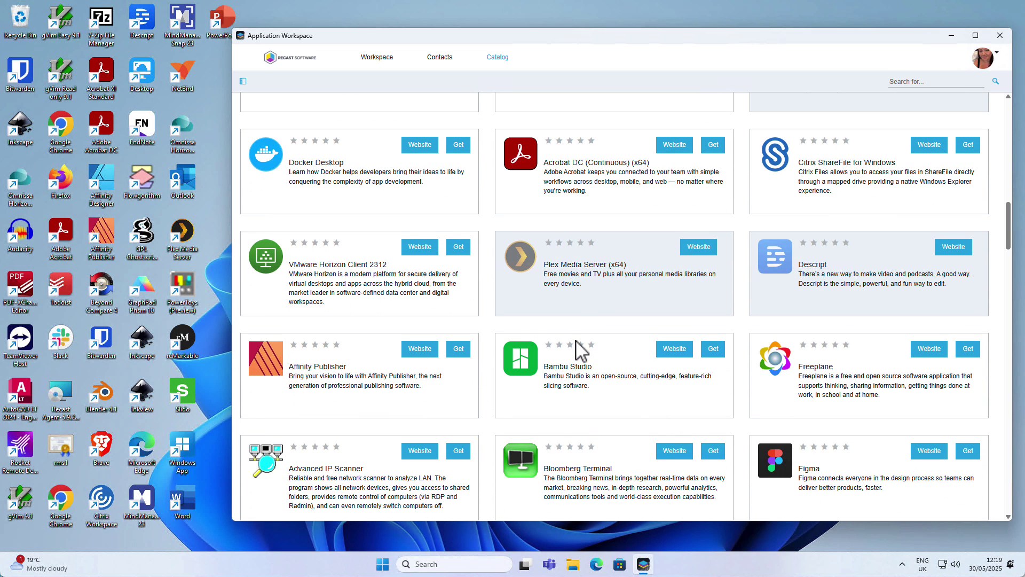
{"action": "left_click", "coordinate": [714, 350]}
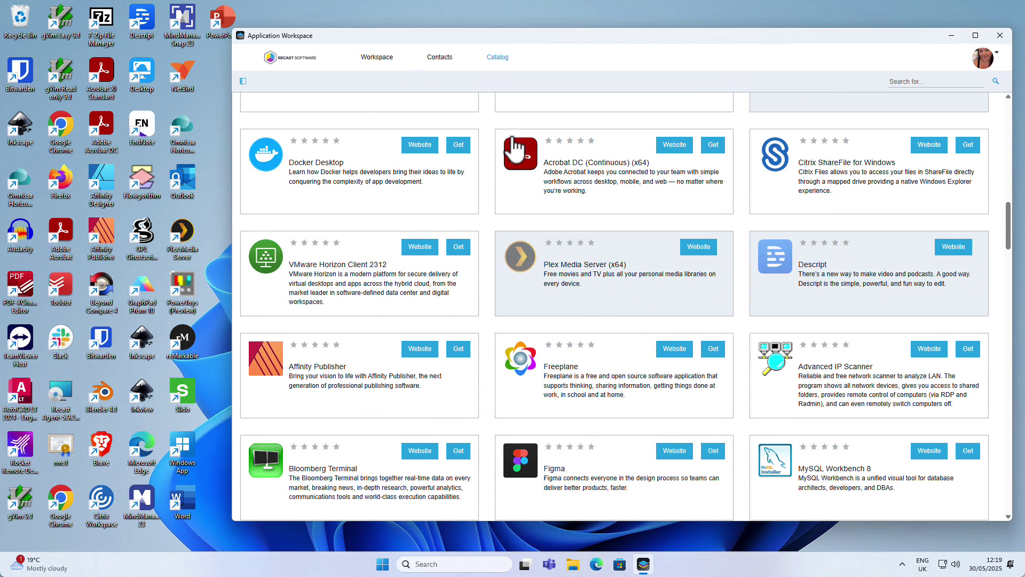
{"action": "left_click", "coordinate": [377, 57]}
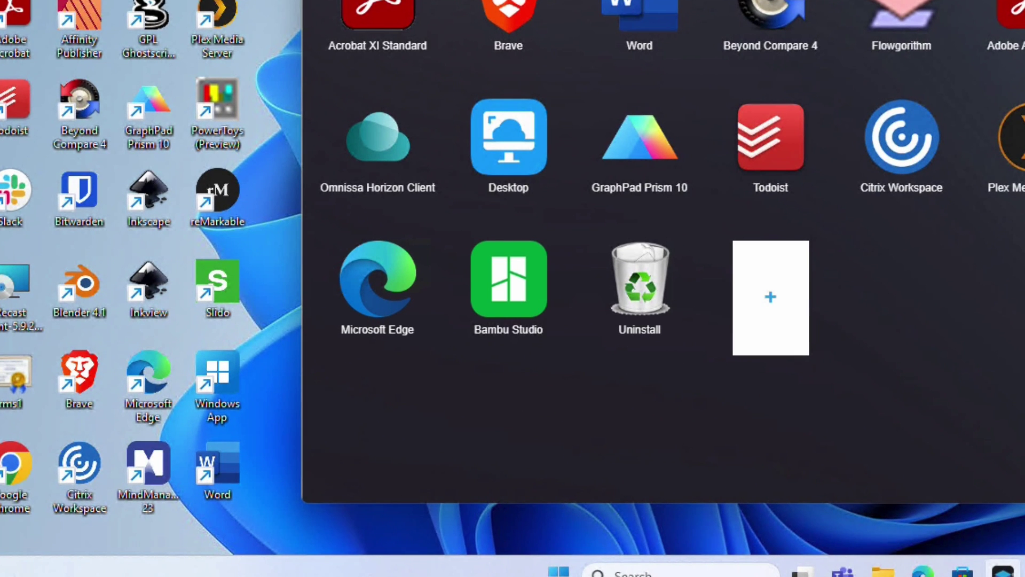
{"action": "left_click", "coordinate": [518, 281]}
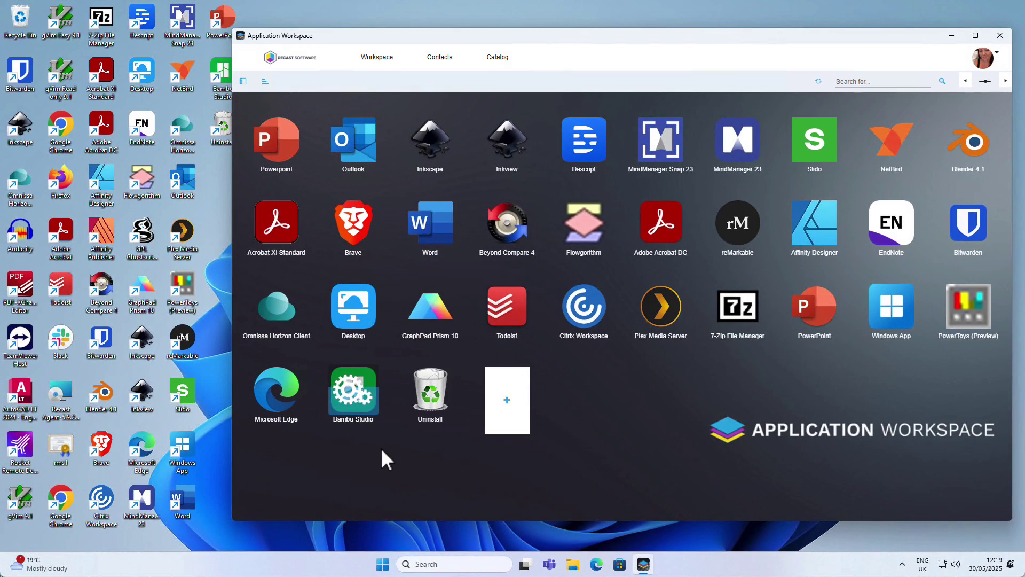
Search the catalog for "note" and return to the workspace
{"action": "left_click", "coordinate": [497, 57]}
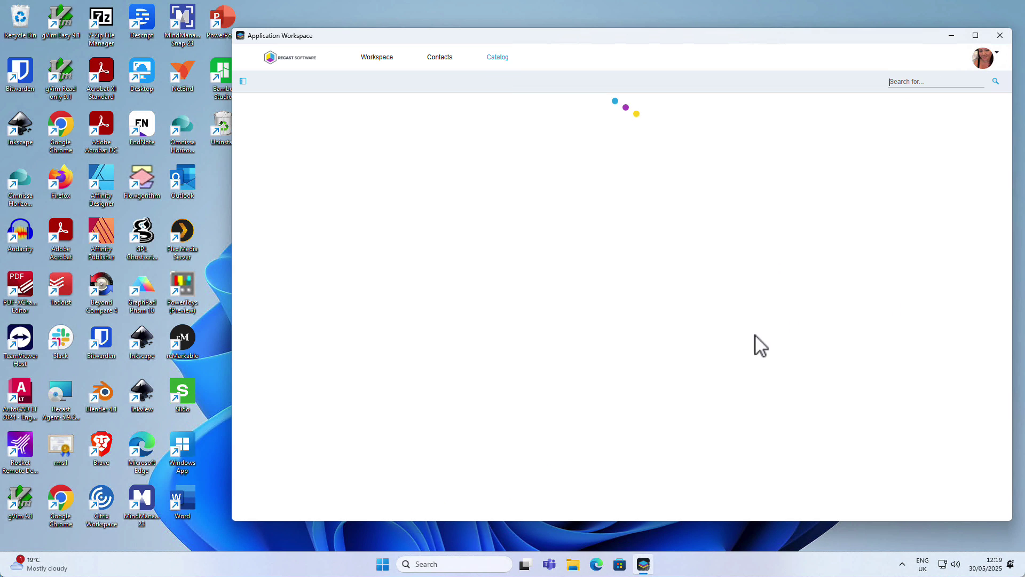
{"action": "left_click", "coordinate": [925, 81]}
{"action": "type", "text": "note"}
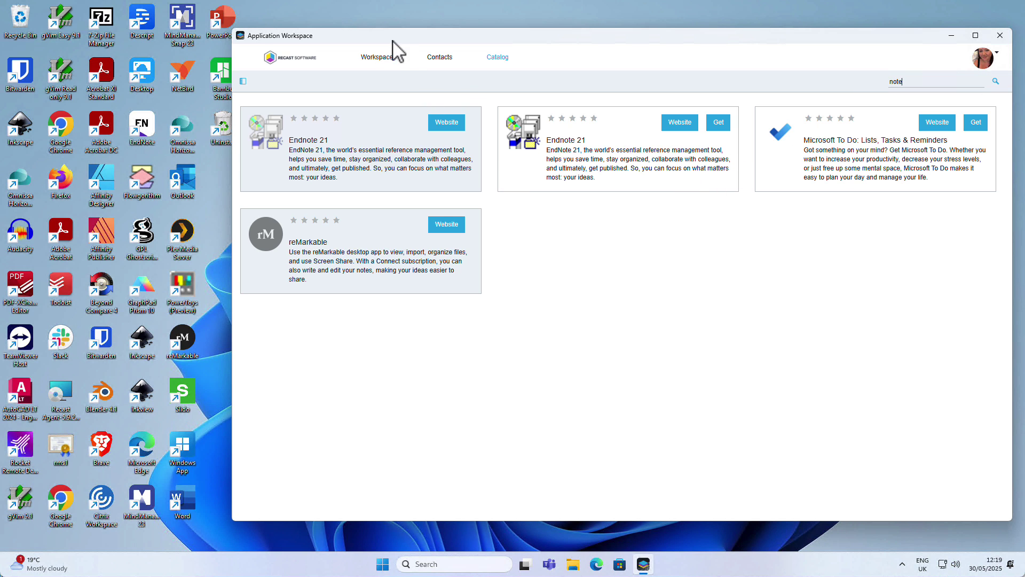
{"action": "left_click", "coordinate": [382, 61]}
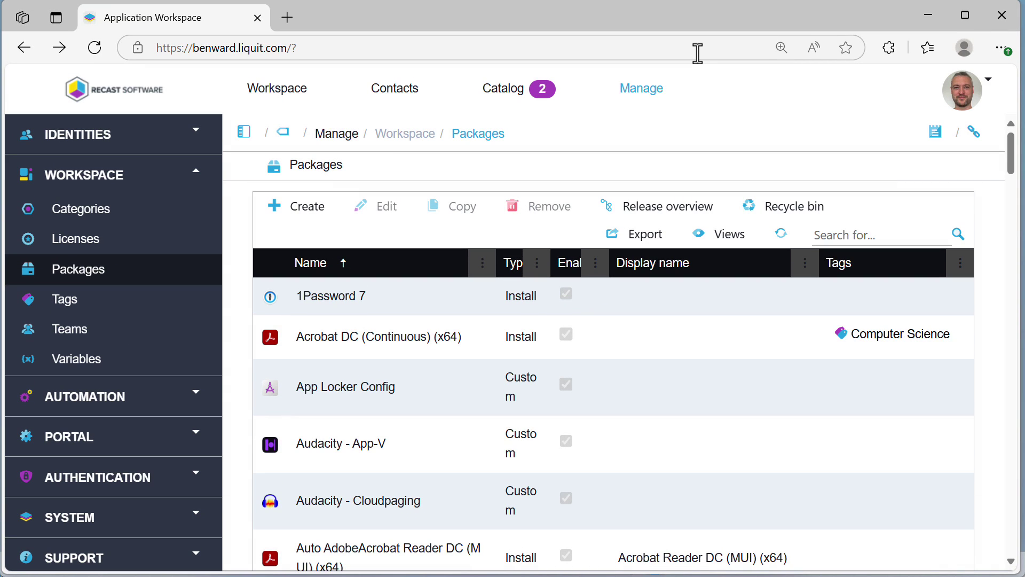
Switch to the browser's management portal and search the workspace packages for "notepad"
{"action": "left_click", "coordinate": [642, 88]}
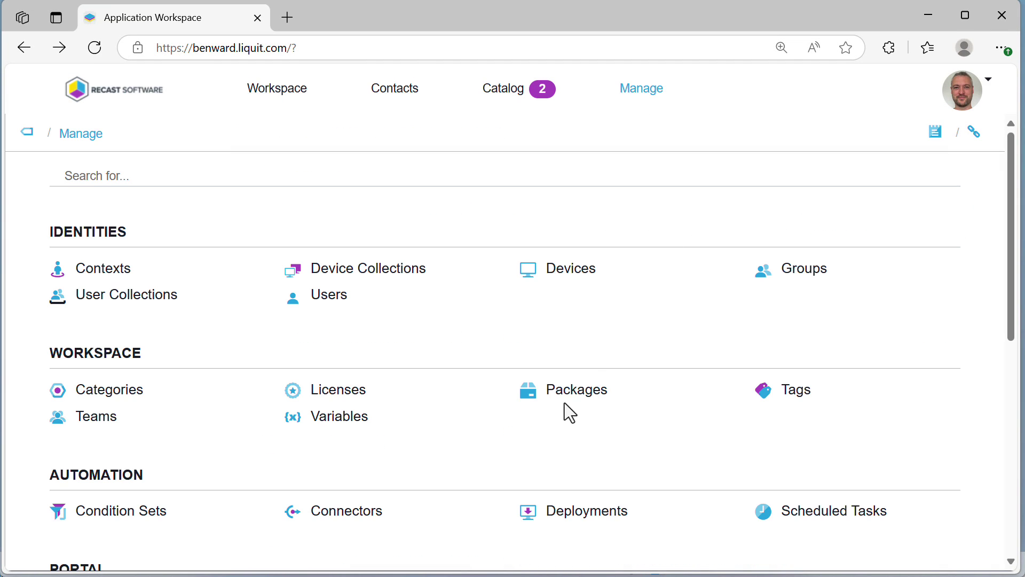
{"action": "left_click", "coordinate": [576, 389]}
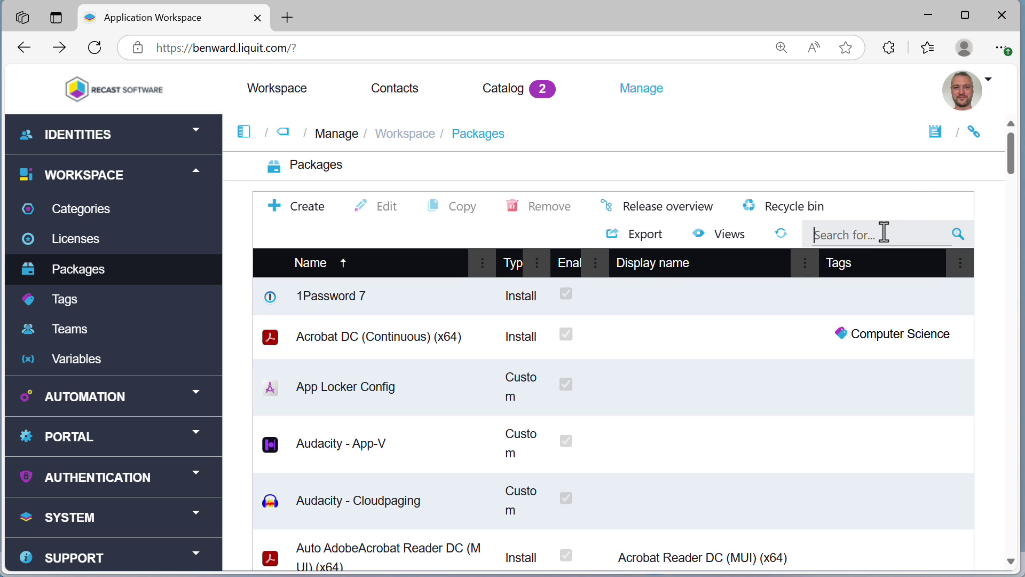
{"action": "type", "text": "noet"}
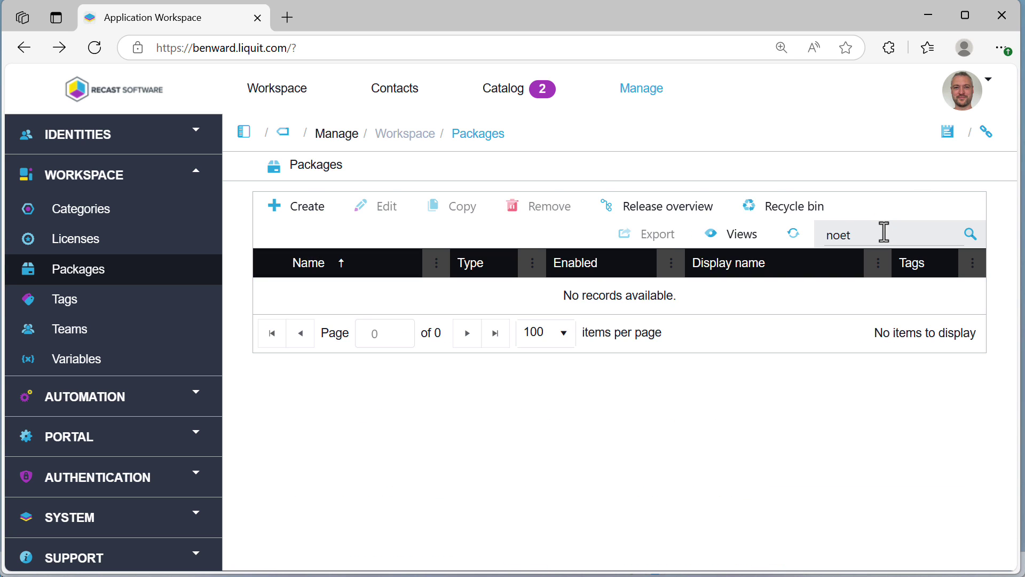
{"action": "key", "text": "BackSpace"}
{"action": "key", "text": "BackSpace"}
{"action": "type", "text": "te"}
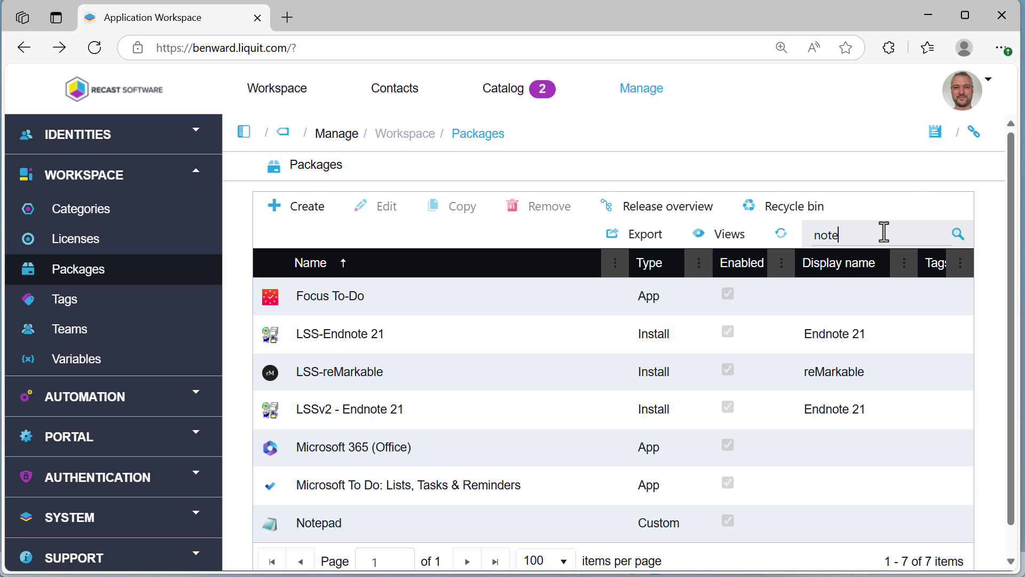
{"action": "type", "text": "pad"}
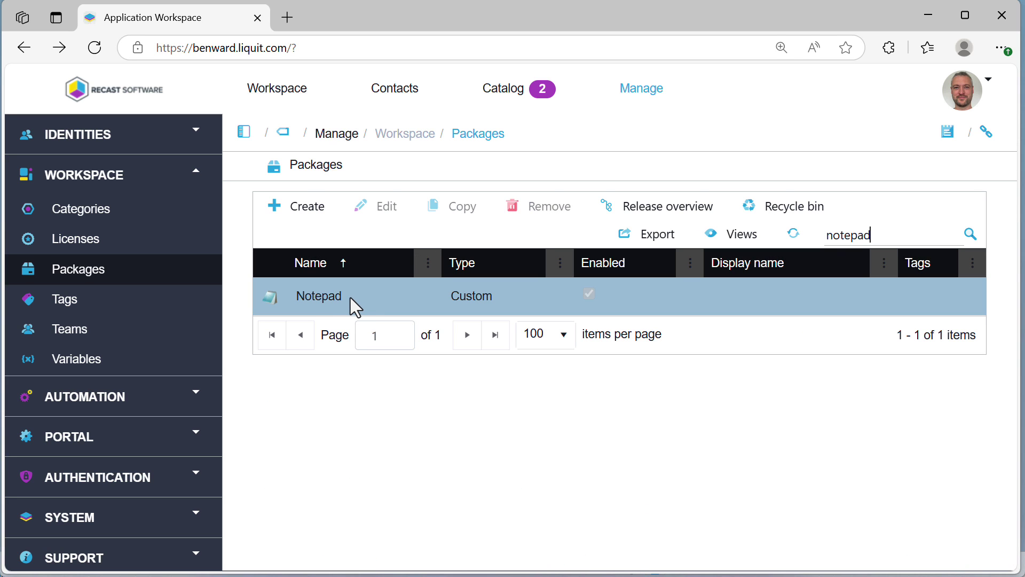
Open the resources of the Recast Setup Store connector and browse its list of available products
{"action": "left_click", "coordinate": [636, 97]}
{"action": "scroll", "coordinate": [442, 433], "scroll_direction": "down", "scroll_amount": 3}
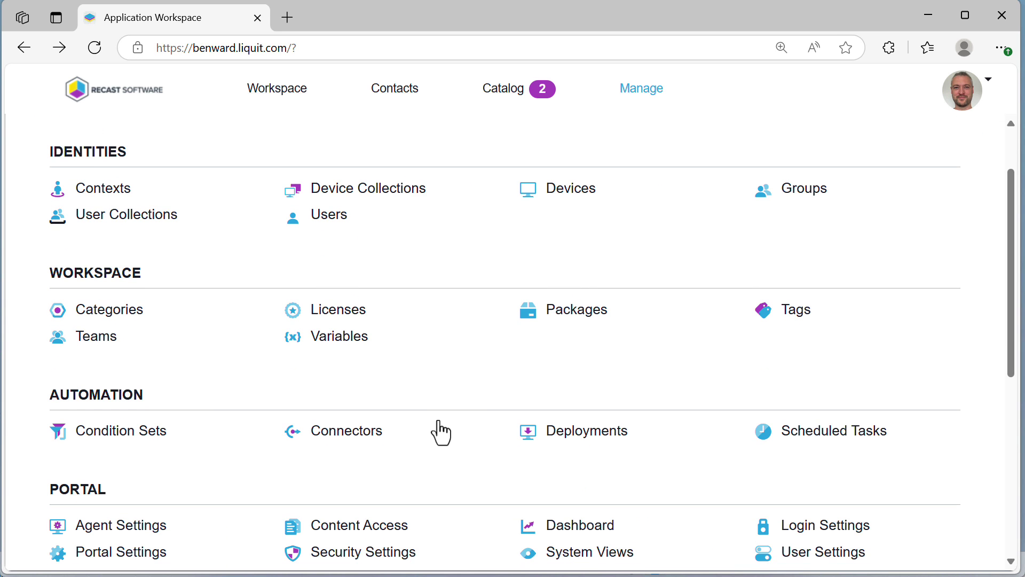
{"action": "left_click", "coordinate": [369, 354]}
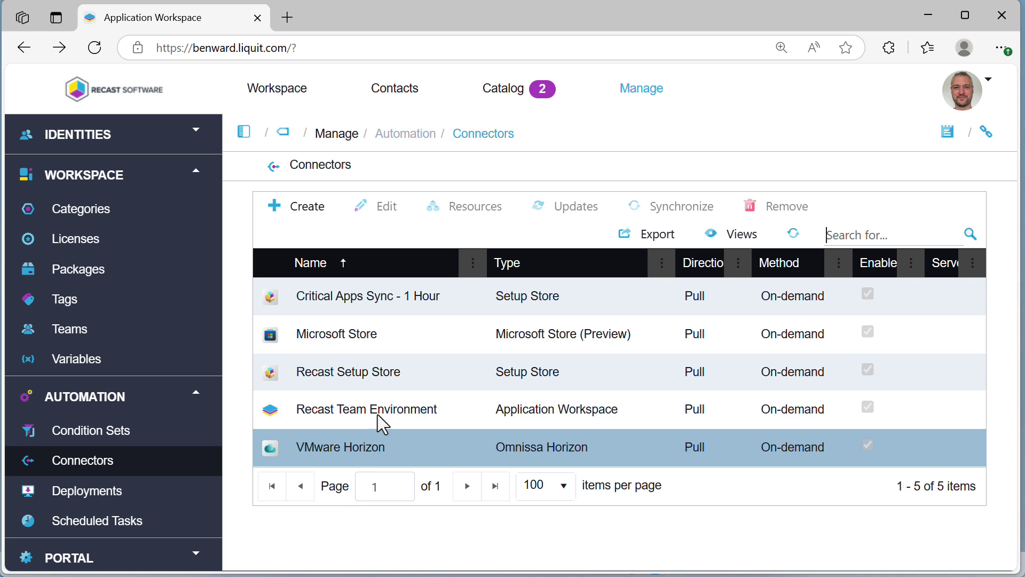
{"action": "left_click", "coordinate": [384, 374]}
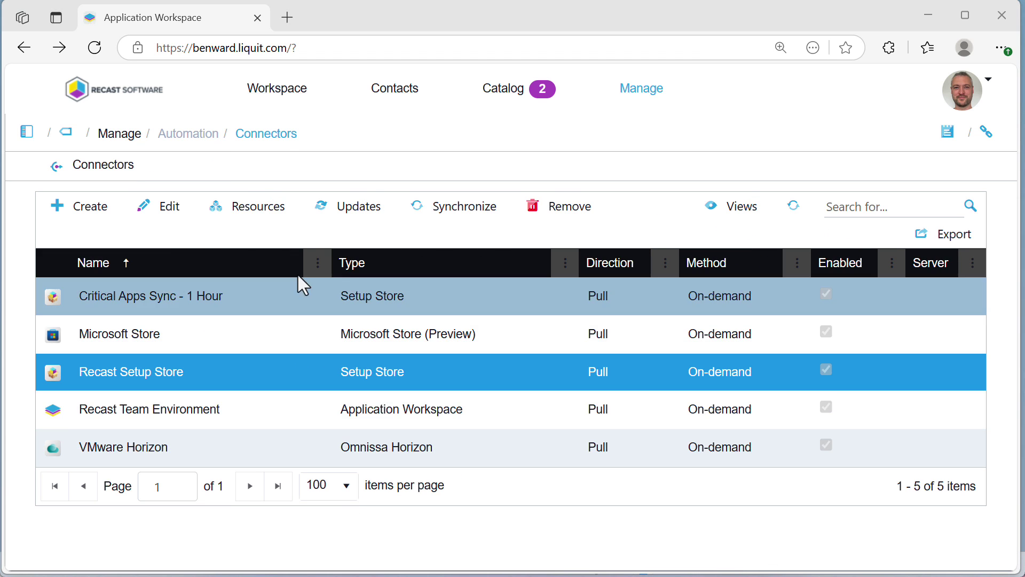
{"action": "left_click", "coordinate": [266, 209]}
{"action": "scroll", "coordinate": [470, 394], "scroll_direction": "down", "scroll_amount": 20}
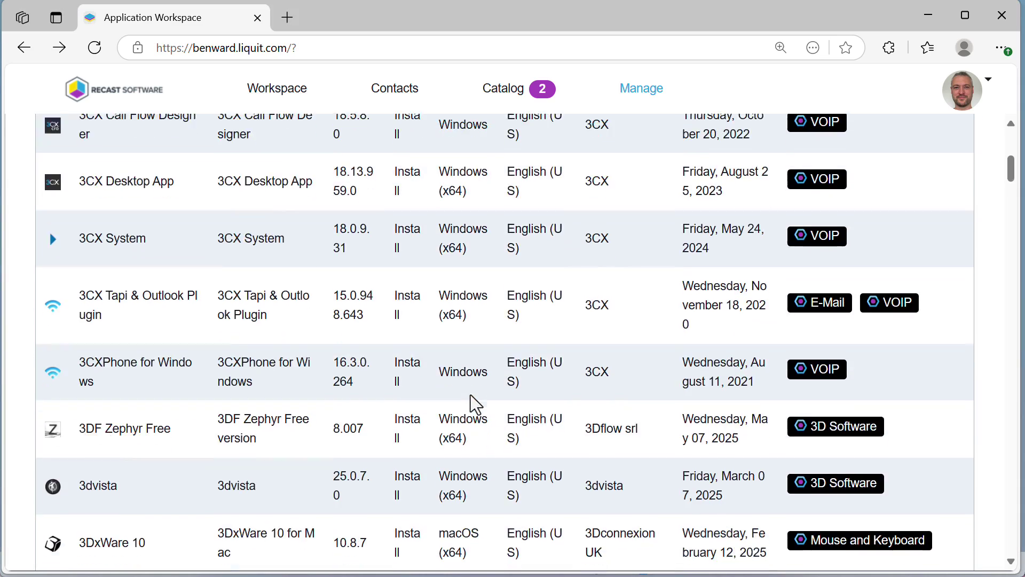
{"action": "scroll", "coordinate": [475, 405], "scroll_direction": "down", "scroll_amount": 20}
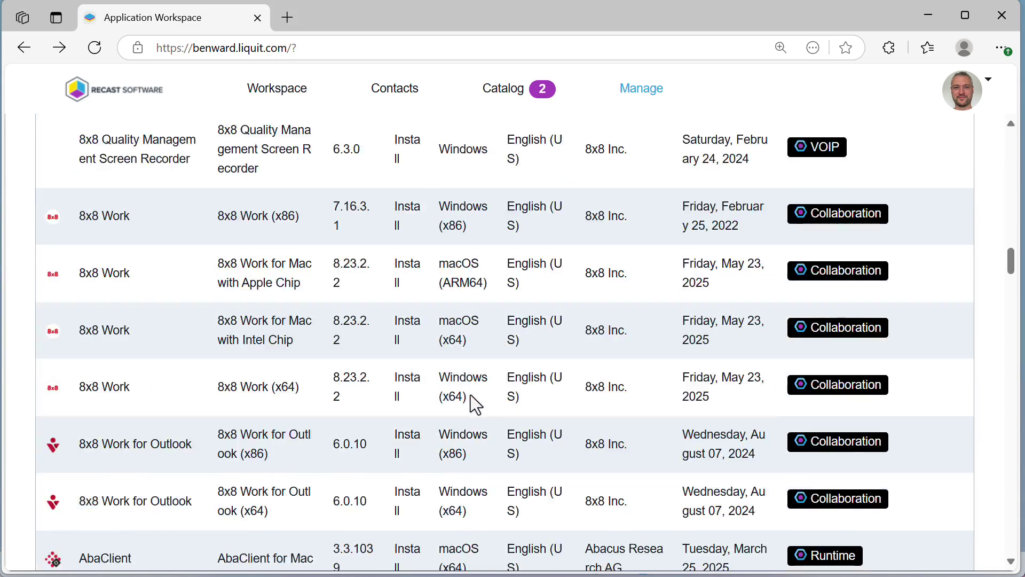
{"action": "scroll", "coordinate": [476, 405], "scroll_direction": "down", "scroll_amount": 20}
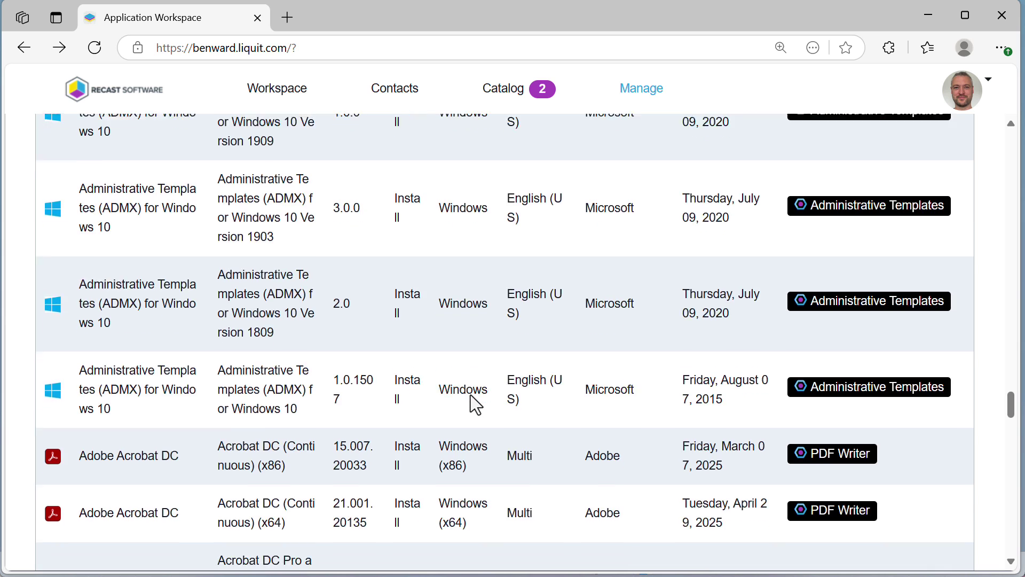
{"action": "scroll", "coordinate": [476, 405], "scroll_direction": "down", "scroll_amount": 1}
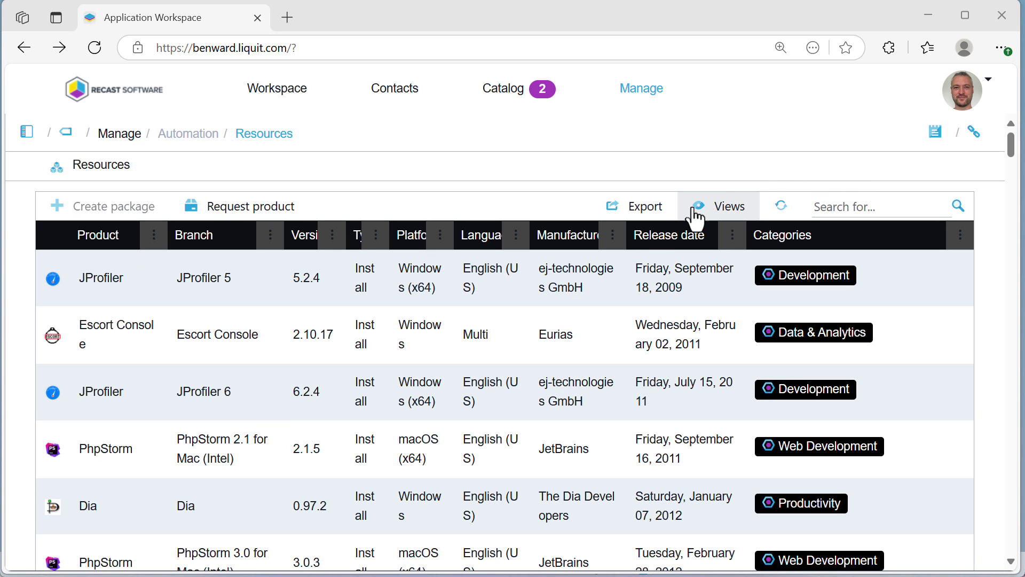
Sort the connector's resources by release date, newest first, and look through the most recent product releases
{"action": "left_click", "coordinate": [655, 251]}
{"action": "left_click", "coordinate": [655, 251]}
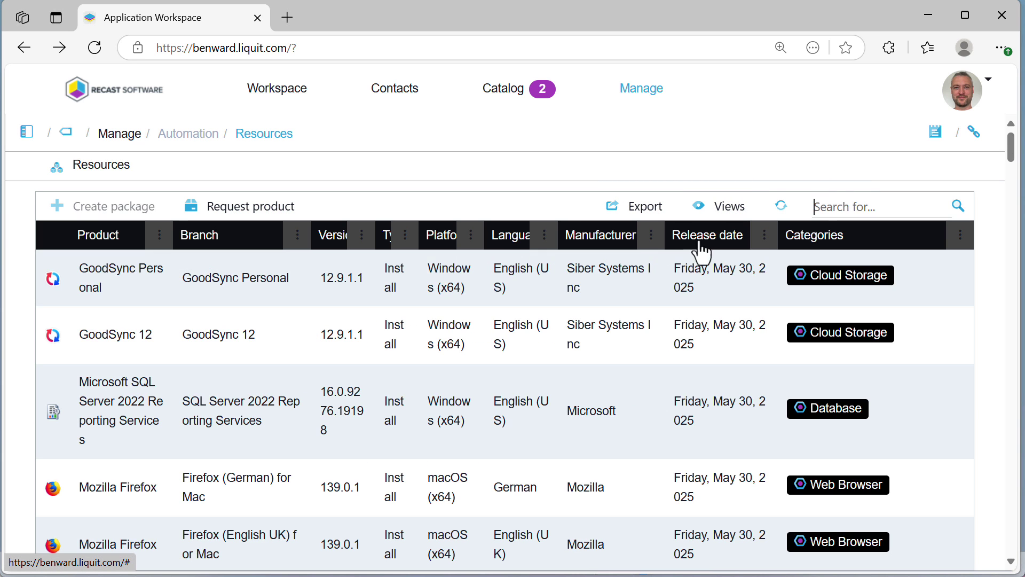
{"action": "scroll", "coordinate": [723, 289], "scroll_direction": "down", "scroll_amount": 4}
{"action": "scroll", "coordinate": [722, 294], "scroll_direction": "down", "scroll_amount": 15}
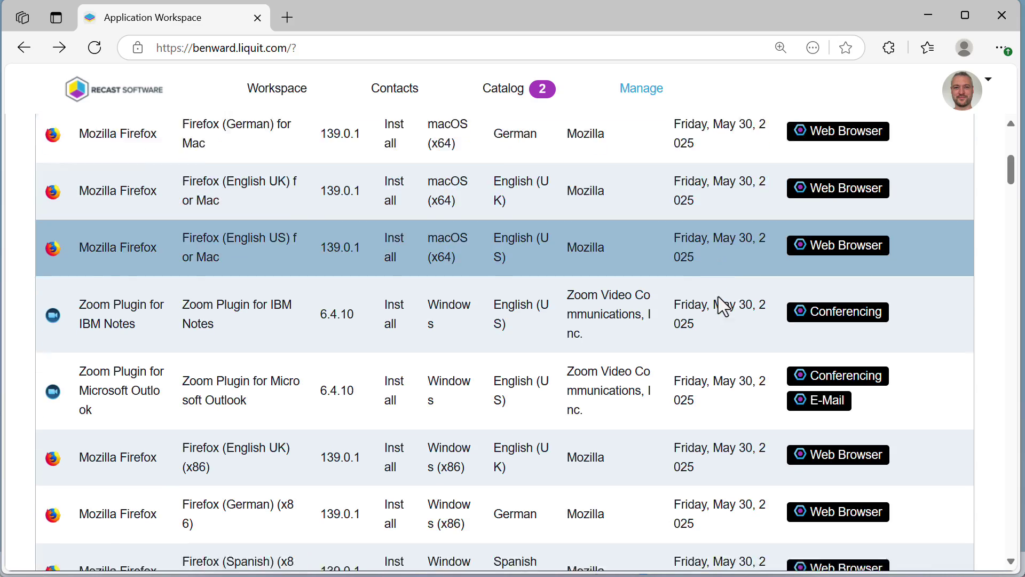
{"action": "scroll", "coordinate": [719, 298], "scroll_direction": "down", "scroll_amount": 20}
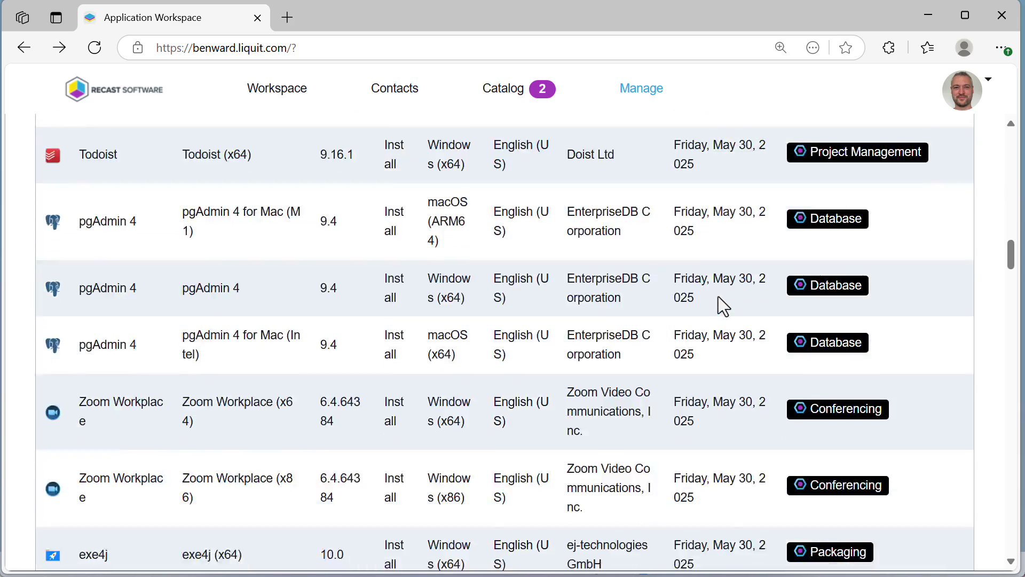
{"action": "scroll", "coordinate": [719, 299], "scroll_direction": "down", "scroll_amount": 18}
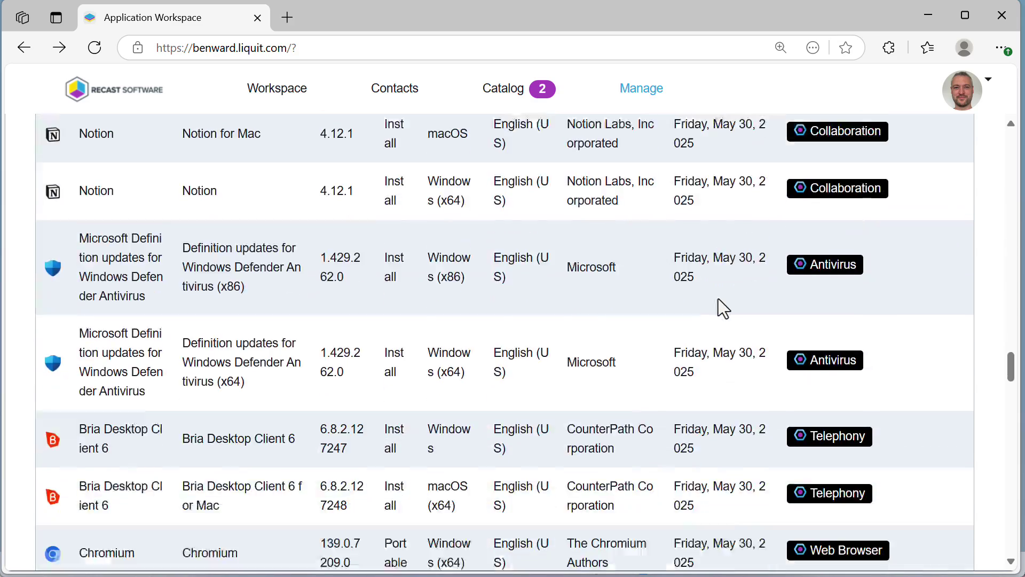
{"action": "scroll", "coordinate": [719, 299], "scroll_direction": "down", "scroll_amount": 3}
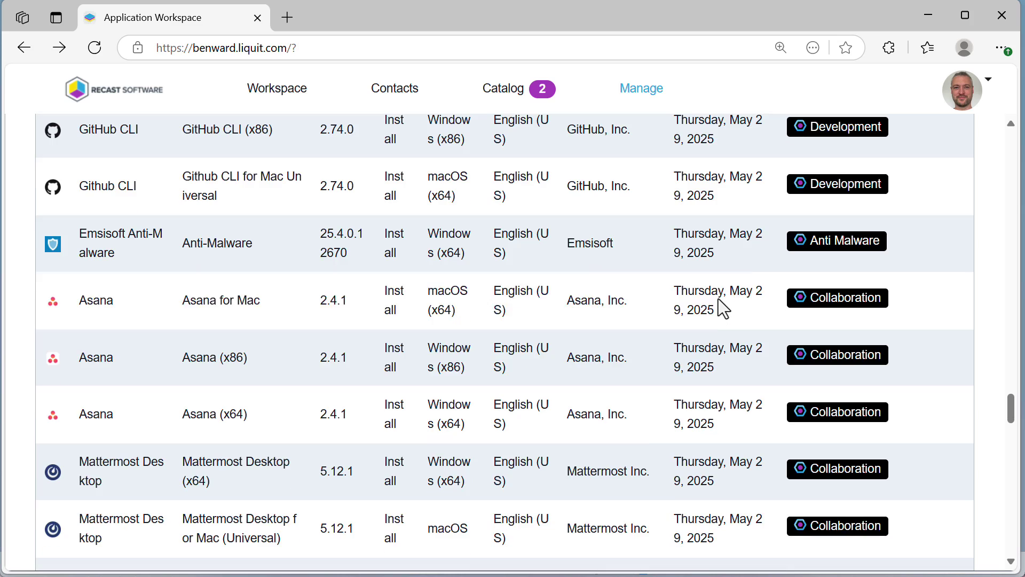
{"action": "scroll", "coordinate": [716, 367], "scroll_direction": "down", "scroll_amount": 15}
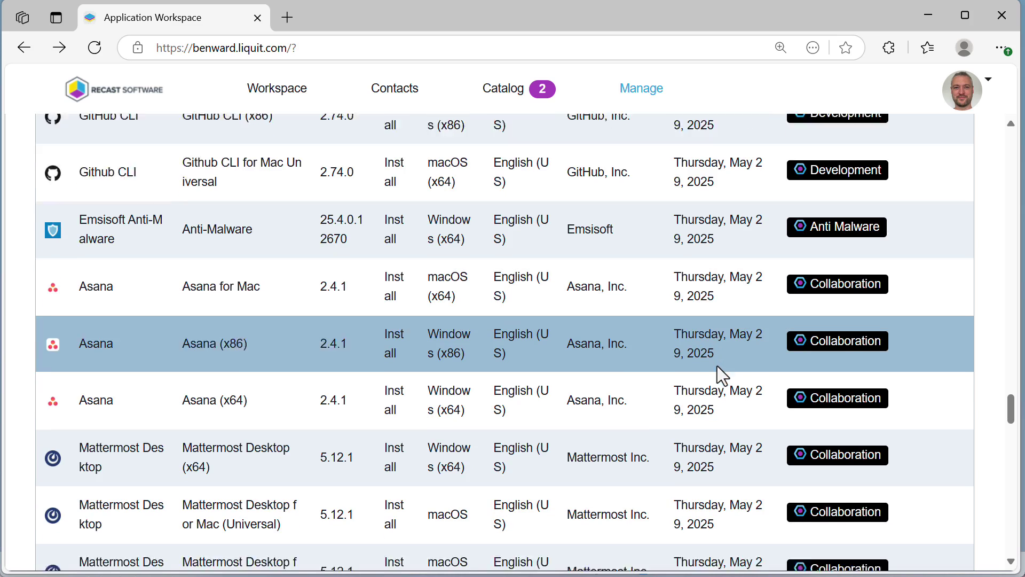
{"action": "scroll", "coordinate": [716, 374], "scroll_direction": "up", "scroll_amount": 20}
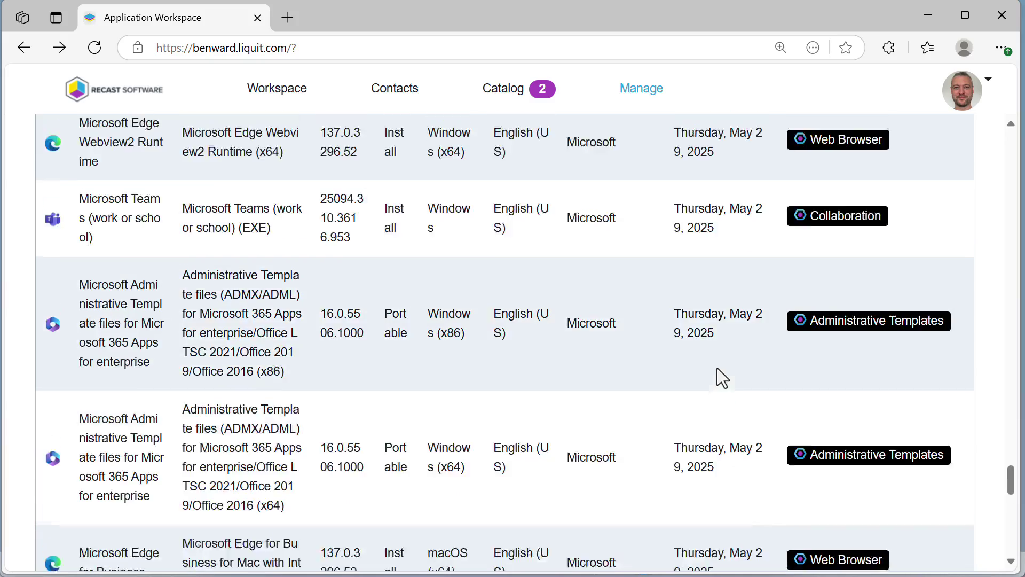
Search the resources for "notepad" and start a Managed package from the Notepad++ (x64) install, keeping its publish stage at Production
{"action": "left_click", "coordinate": [867, 209]}
{"action": "type", "text": "notepad"}
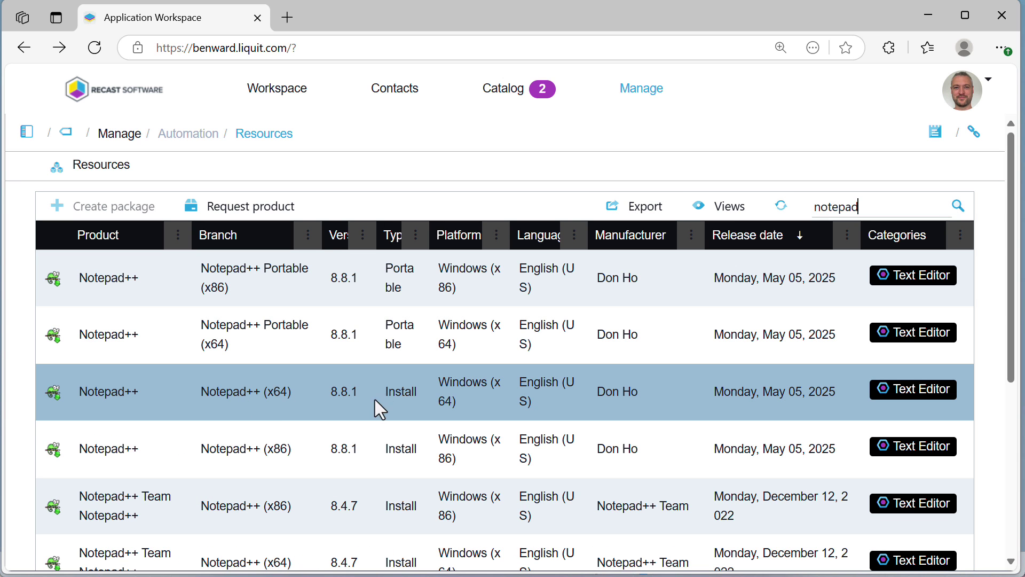
{"action": "double_click", "coordinate": [501, 399]}
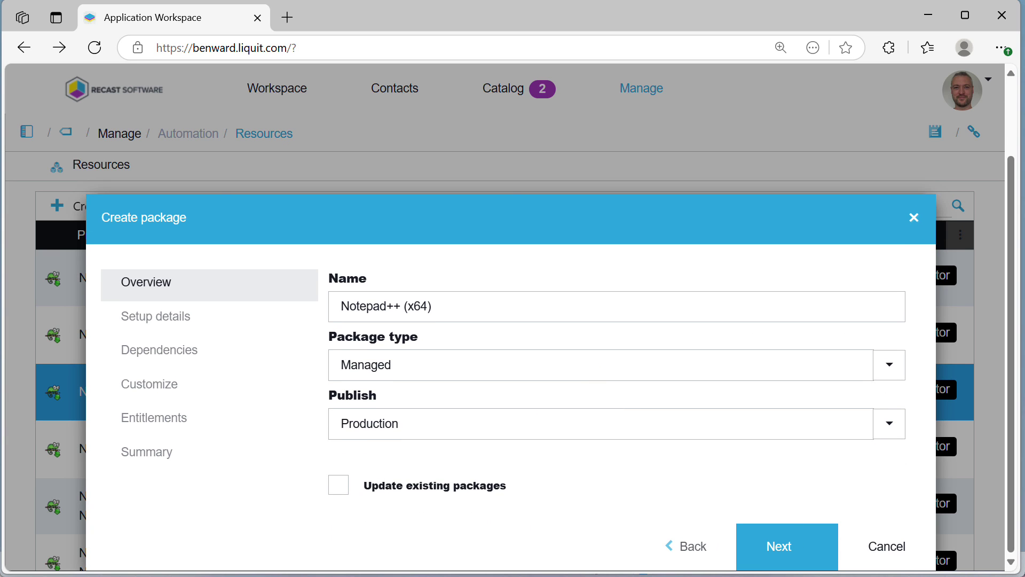
{"action": "left_click", "coordinate": [374, 424]}
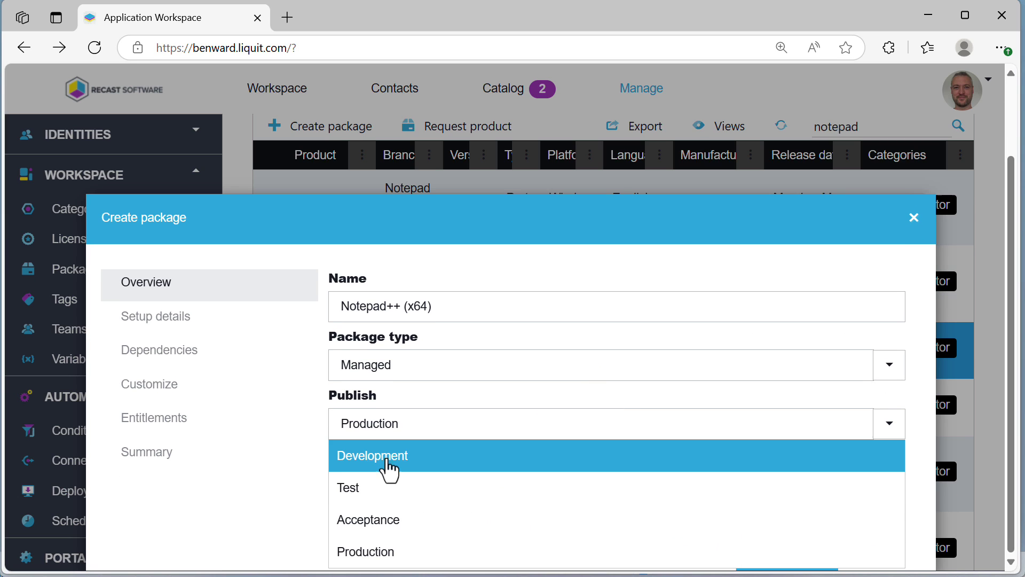
{"action": "left_click", "coordinate": [499, 243]}
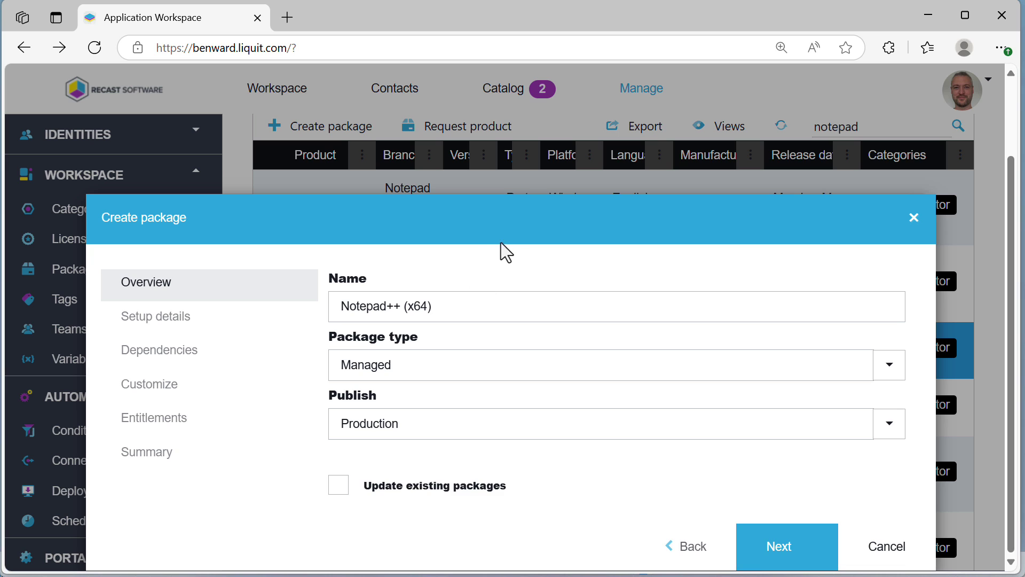
{"action": "left_click", "coordinate": [773, 553]}
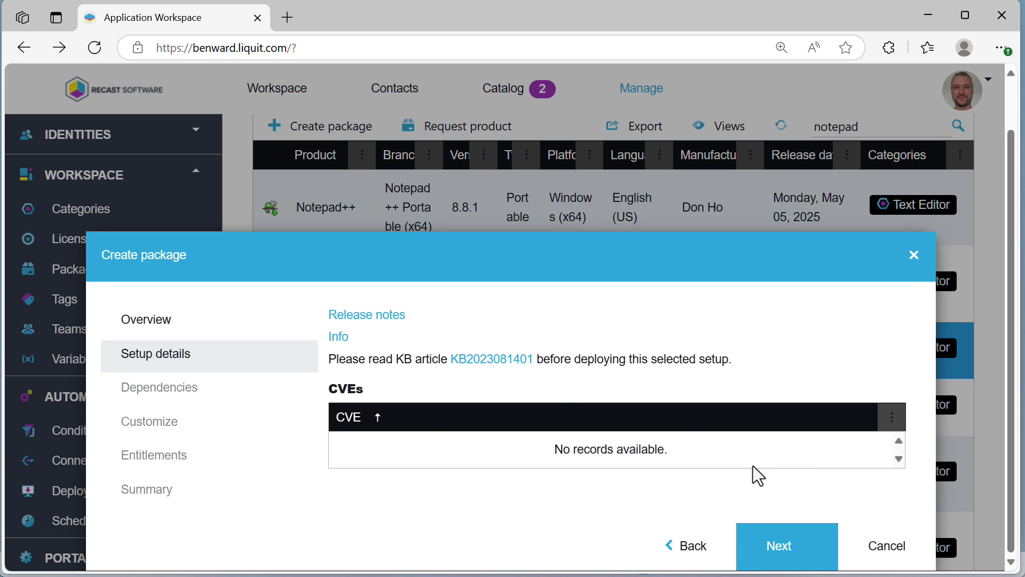
Accept the setup details and dependencies, check the installer's command line parameters without changing them, and proceed to the entitlements
{"action": "left_click", "coordinate": [790, 553]}
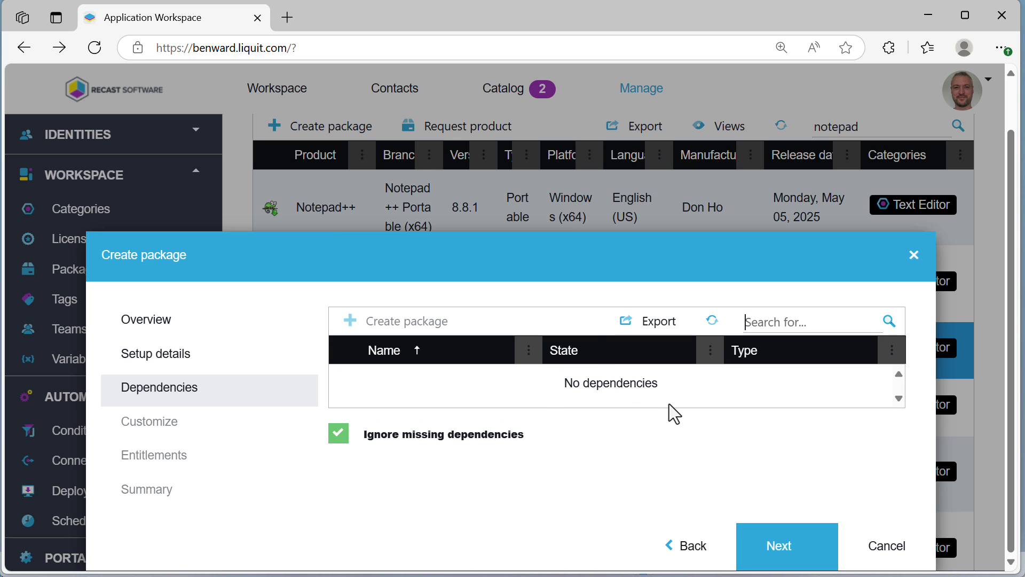
{"action": "left_click", "coordinate": [769, 553]}
{"action": "left_click", "coordinate": [373, 366]}
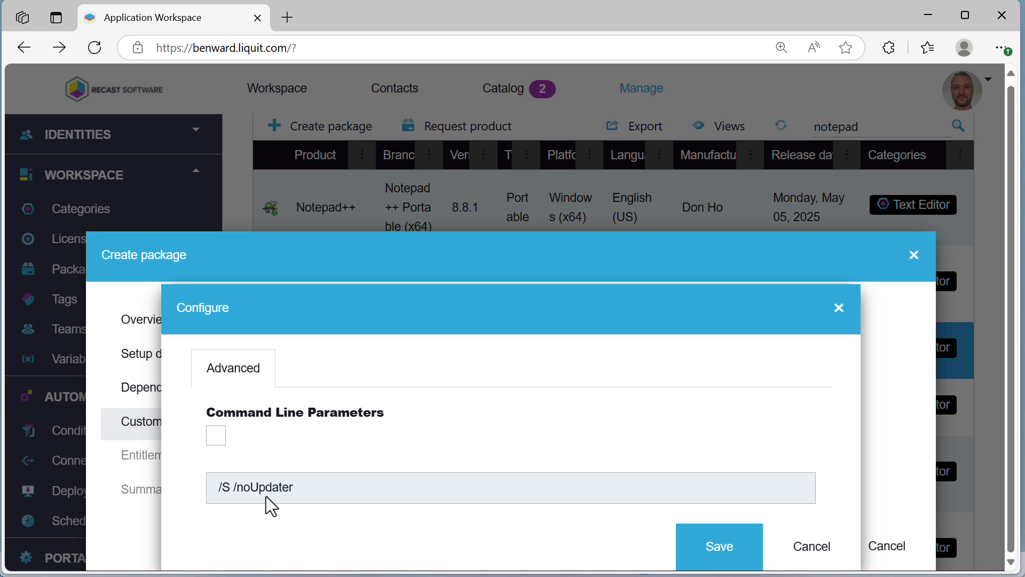
{"action": "left_click", "coordinate": [809, 545]}
{"action": "left_click", "coordinate": [784, 551]}
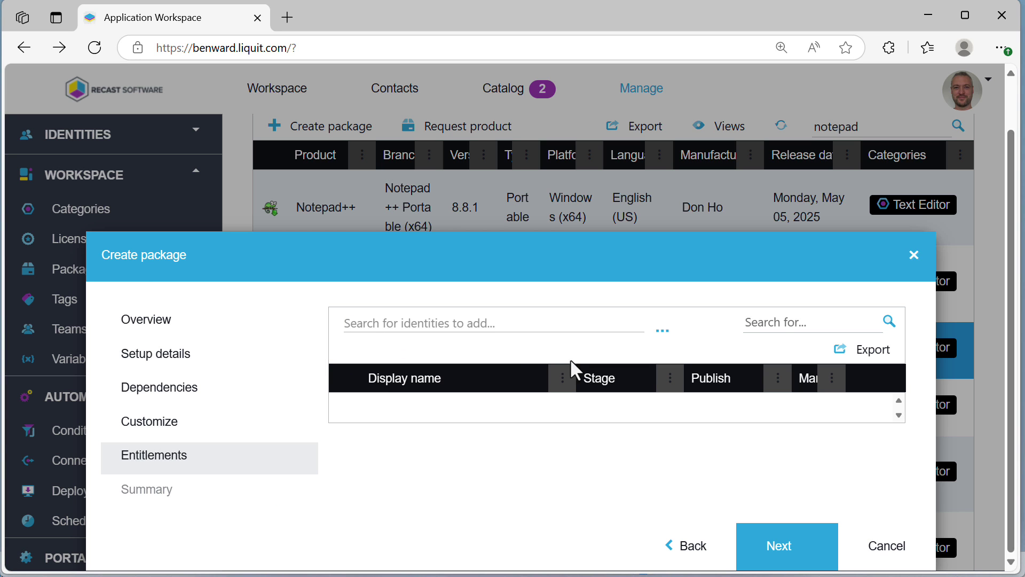
Search the identities for "office" and select the Office Users group for a package entitlement
{"action": "left_click", "coordinate": [489, 330]}
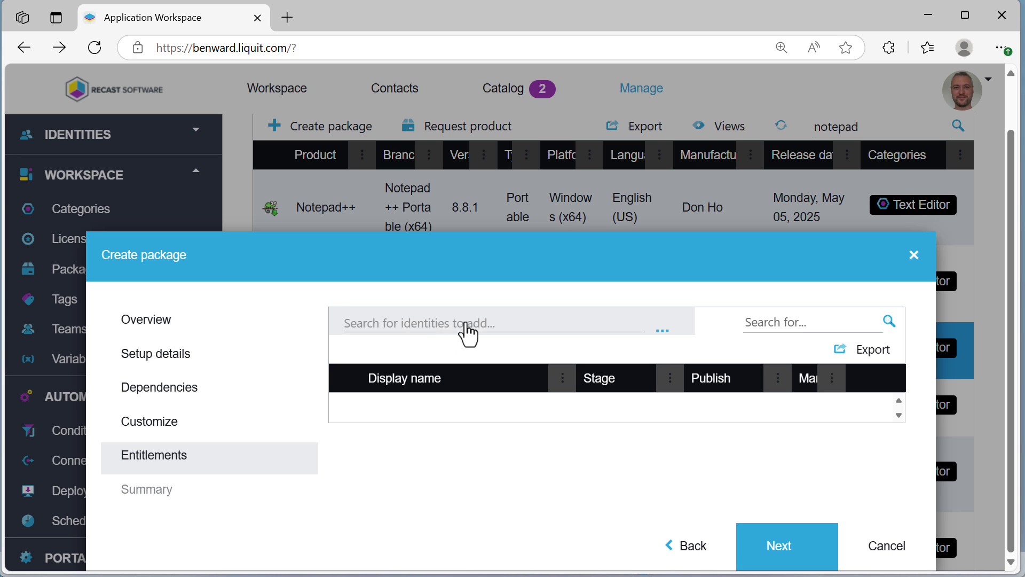
{"action": "left_click", "coordinate": [658, 338]}
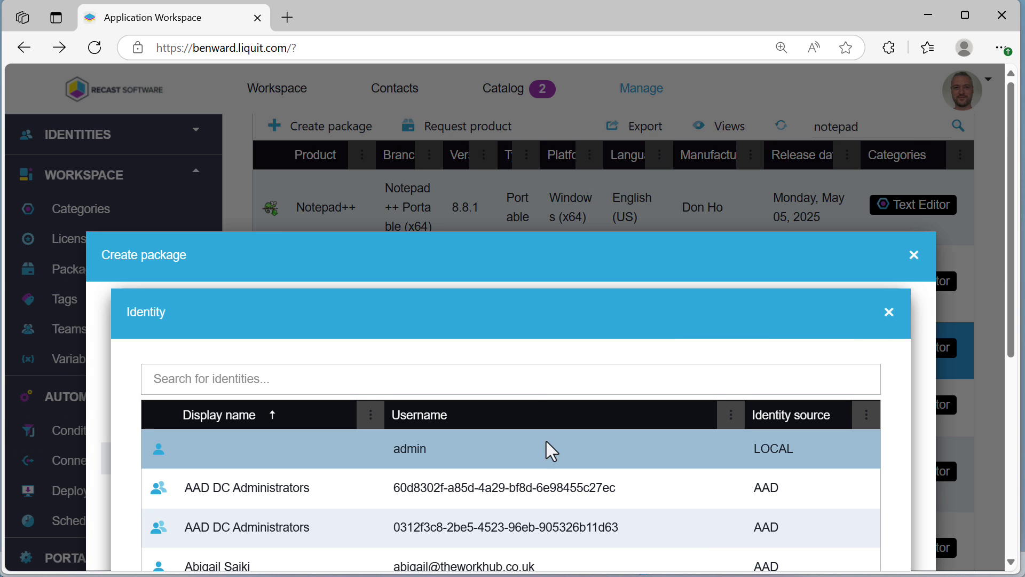
{"action": "scroll", "coordinate": [847, 415], "scroll_direction": "down", "scroll_amount": 3}
{"action": "left_click_drag", "start_coordinate": [1018, 384], "coordinate": [1013, 440]}
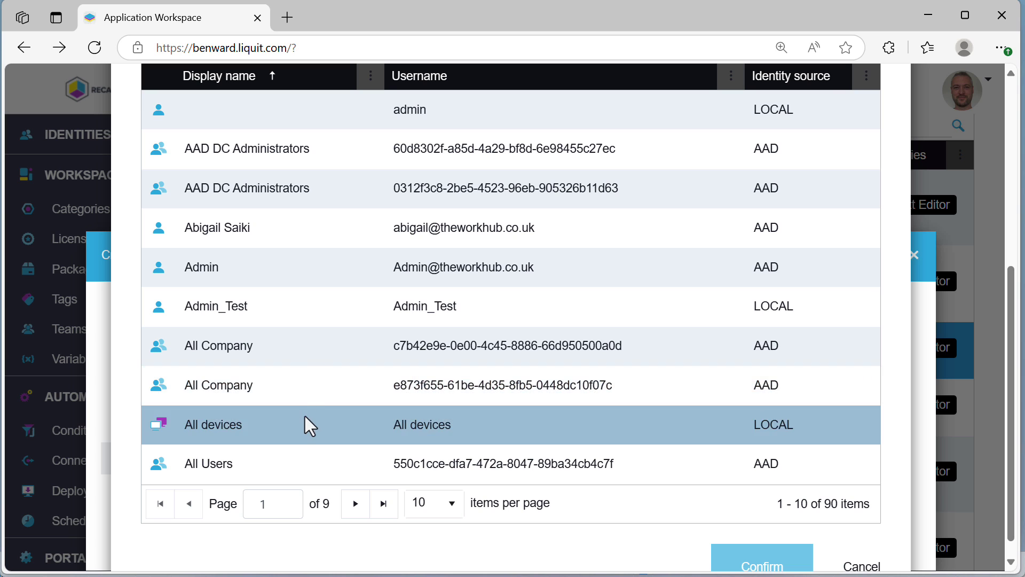
{"action": "scroll", "coordinate": [715, 301], "scroll_direction": "up", "scroll_amount": 3}
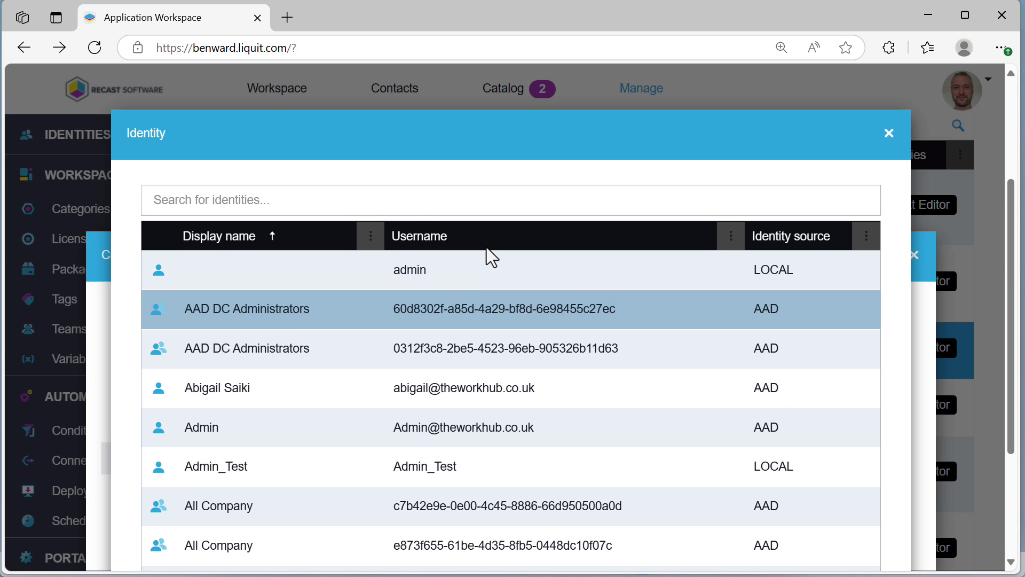
{"action": "left_click", "coordinate": [362, 204]}
{"action": "type", "text": "office"}
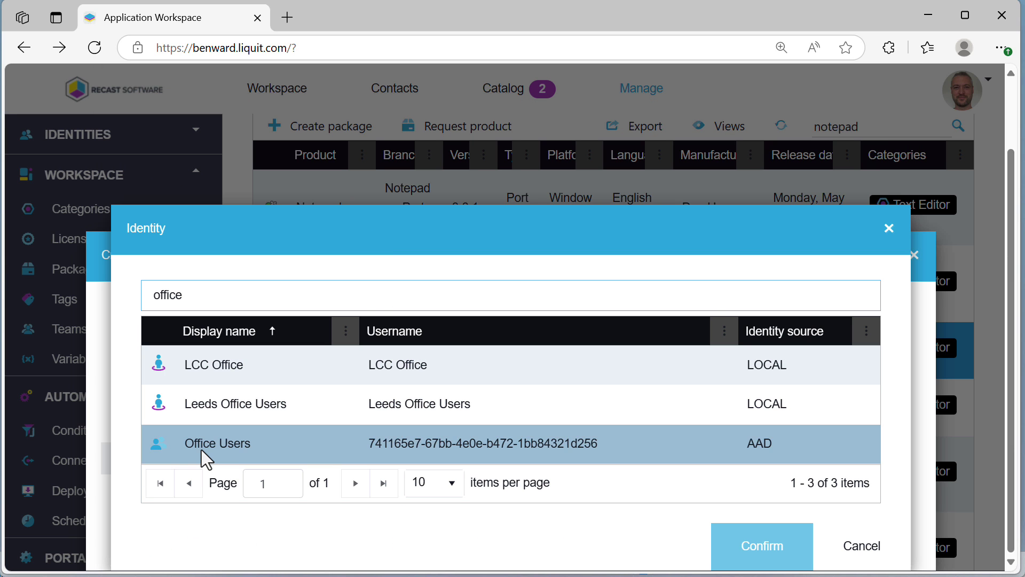
{"action": "left_click", "coordinate": [201, 451]}
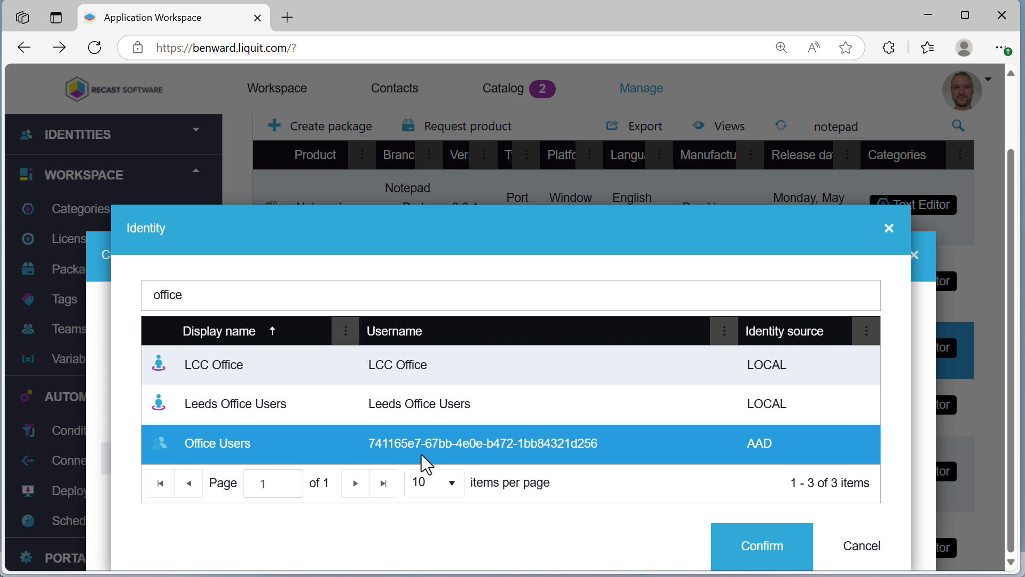
{"action": "left_click", "coordinate": [772, 556]}
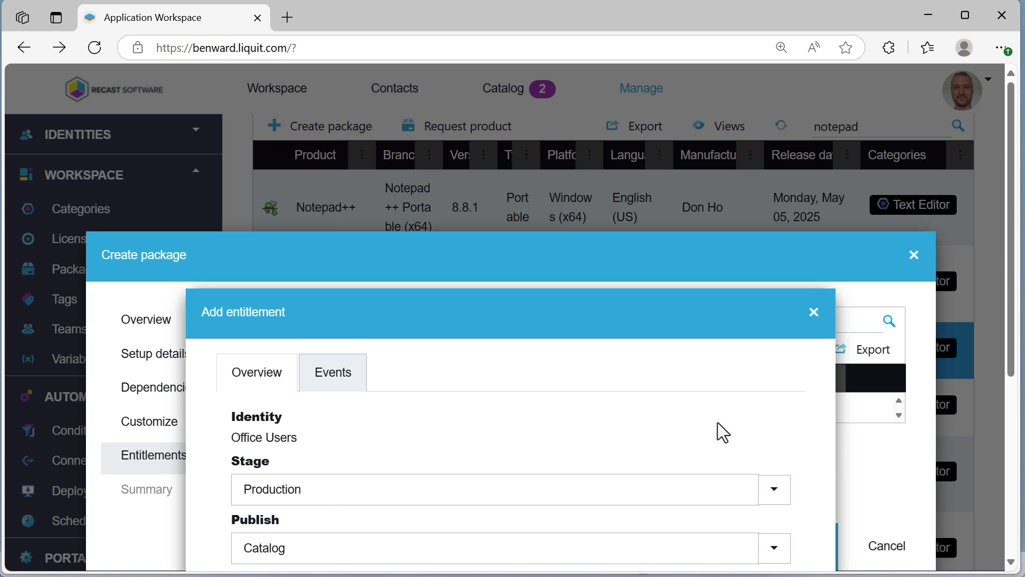
Publish the Office Users entitlement to Workspace with Desktop and Start Menu native icons, and add it to the package
{"action": "left_click", "coordinate": [355, 315]}
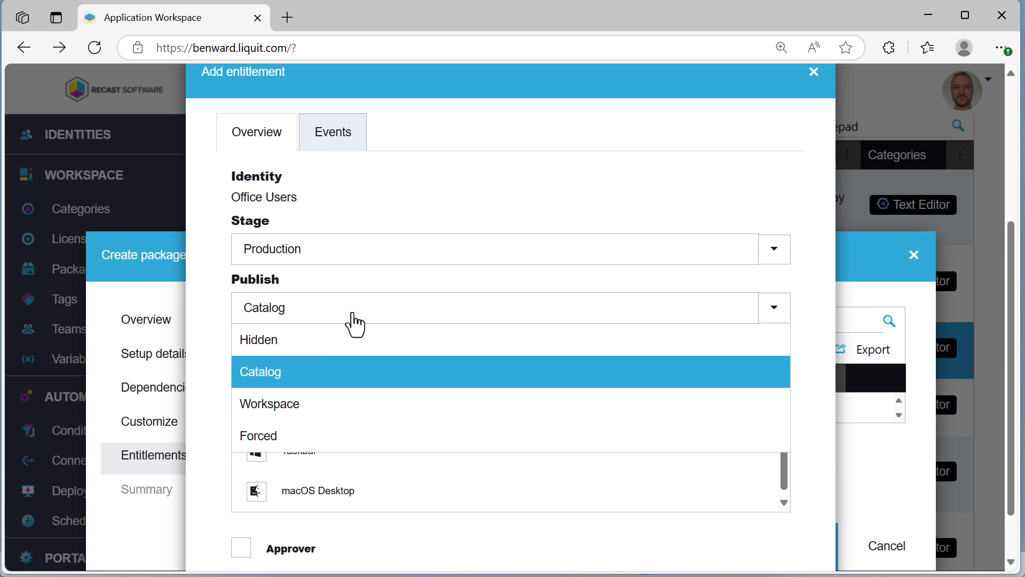
{"action": "left_click", "coordinate": [294, 414]}
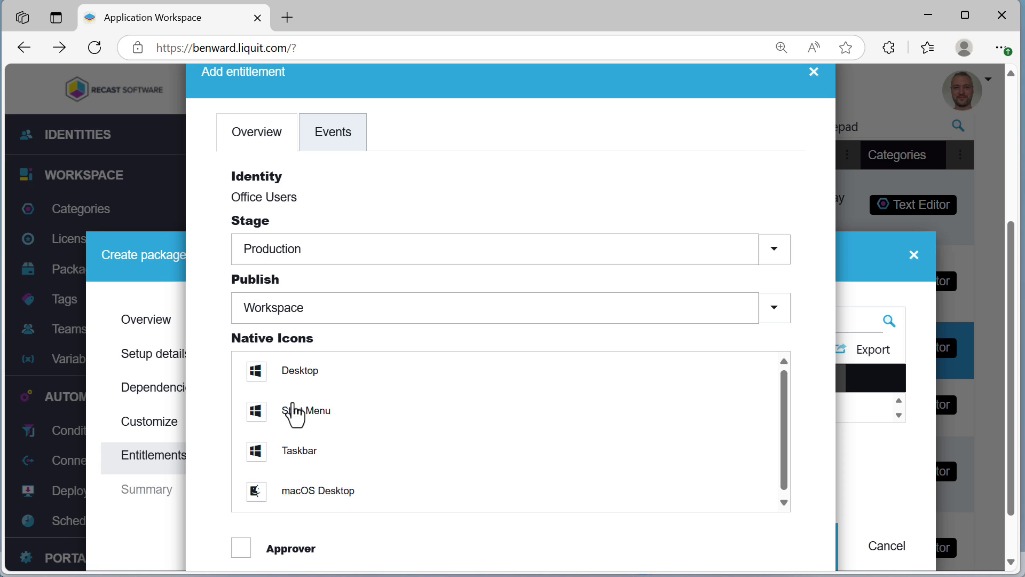
{"action": "left_click", "coordinate": [258, 376]}
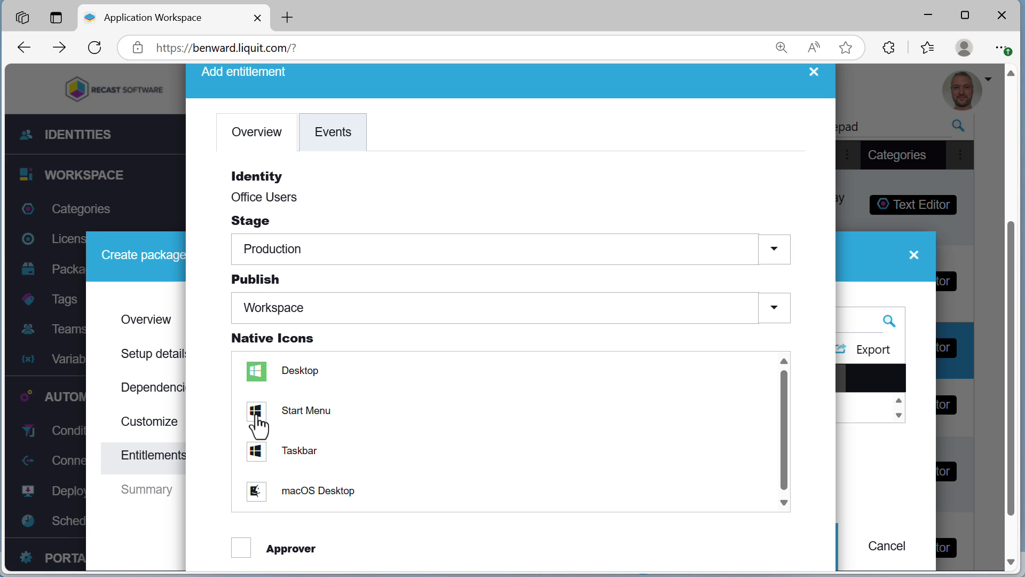
{"action": "scroll", "coordinate": [710, 374], "scroll_direction": "down", "scroll_amount": 1}
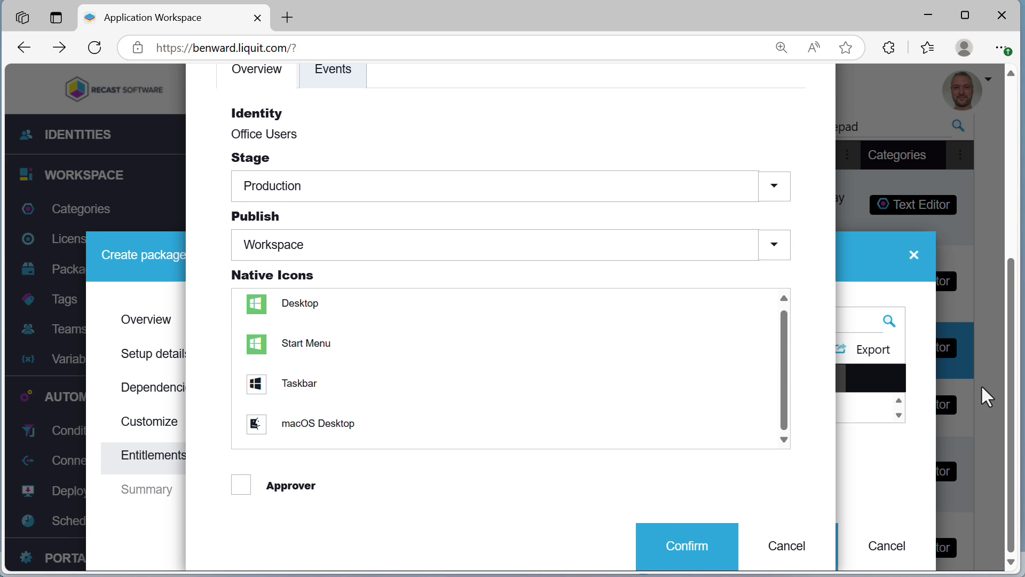
{"action": "left_click", "coordinate": [692, 560]}
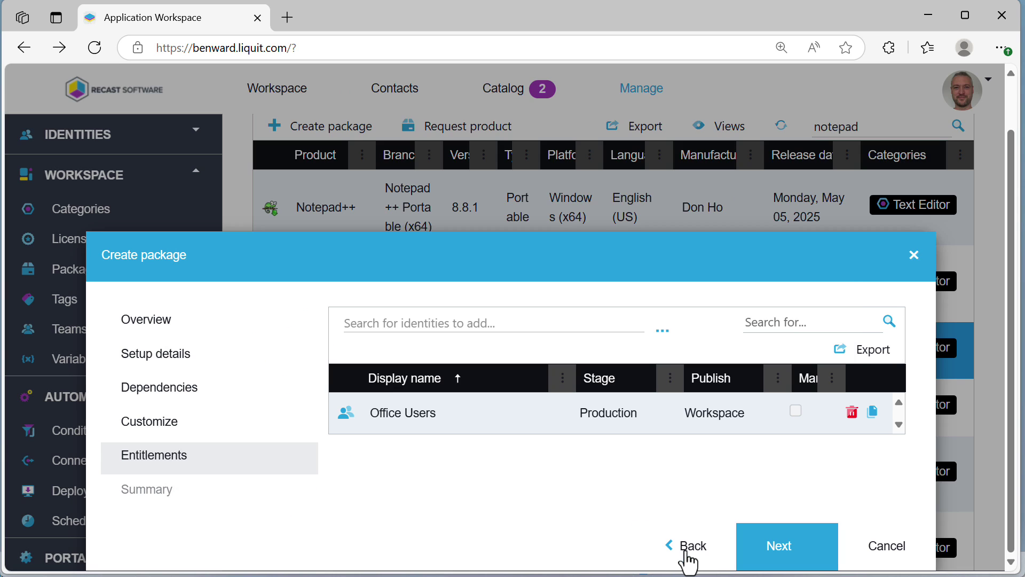
Review the package summary and finish creating the Notepad++ (x64) package, keeping modification after creation enabled
{"action": "left_click", "coordinate": [769, 555]}
{"action": "scroll", "coordinate": [796, 469], "scroll_direction": "down", "scroll_amount": 1}
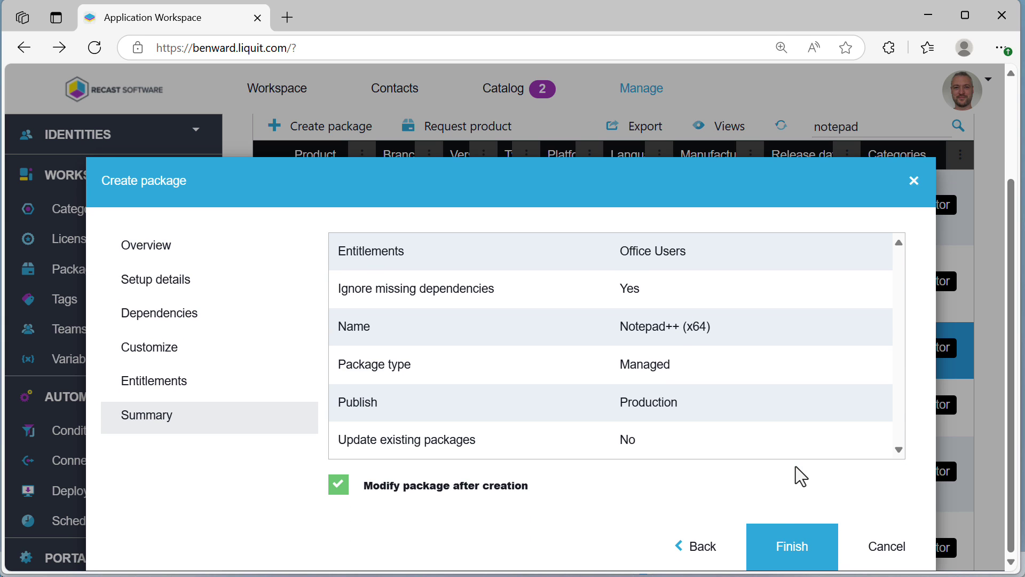
{"action": "left_click", "coordinate": [784, 550]}
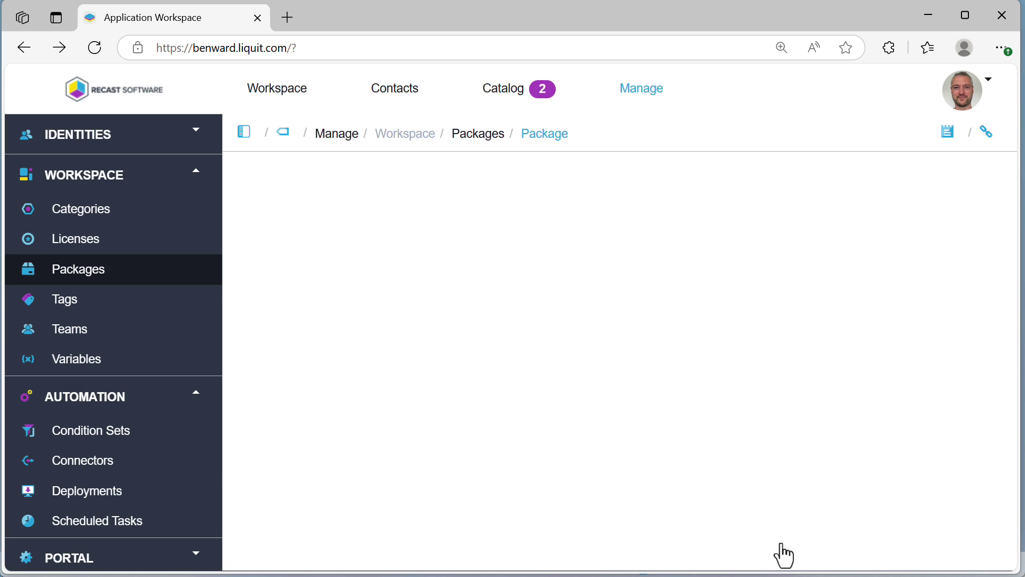
Examine the new package's install, launch and uninstall action sets, and view its entitlements
{"action": "scroll", "coordinate": [620, 424], "scroll_direction": "down", "scroll_amount": 6}
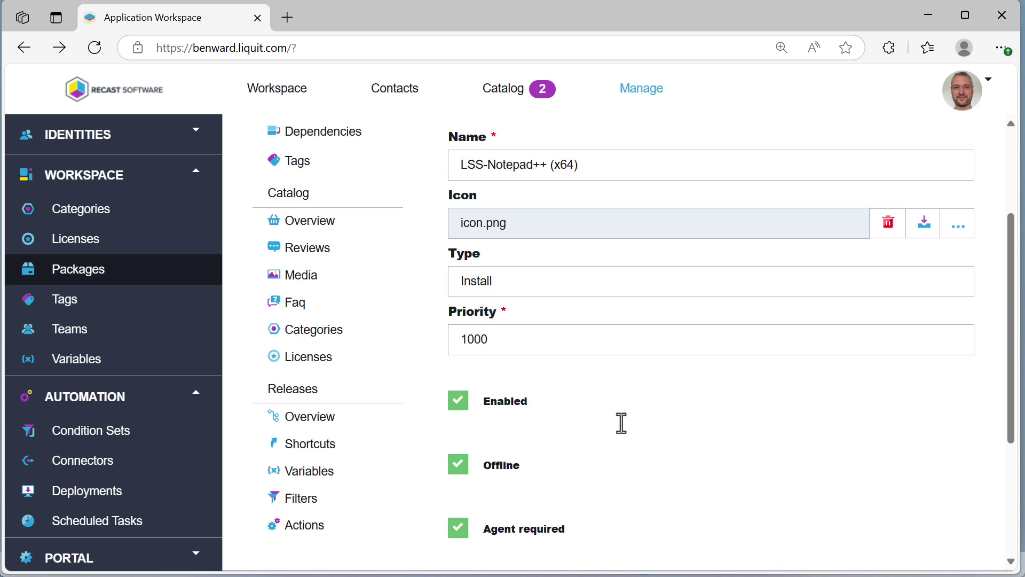
{"action": "left_click", "coordinate": [295, 368]}
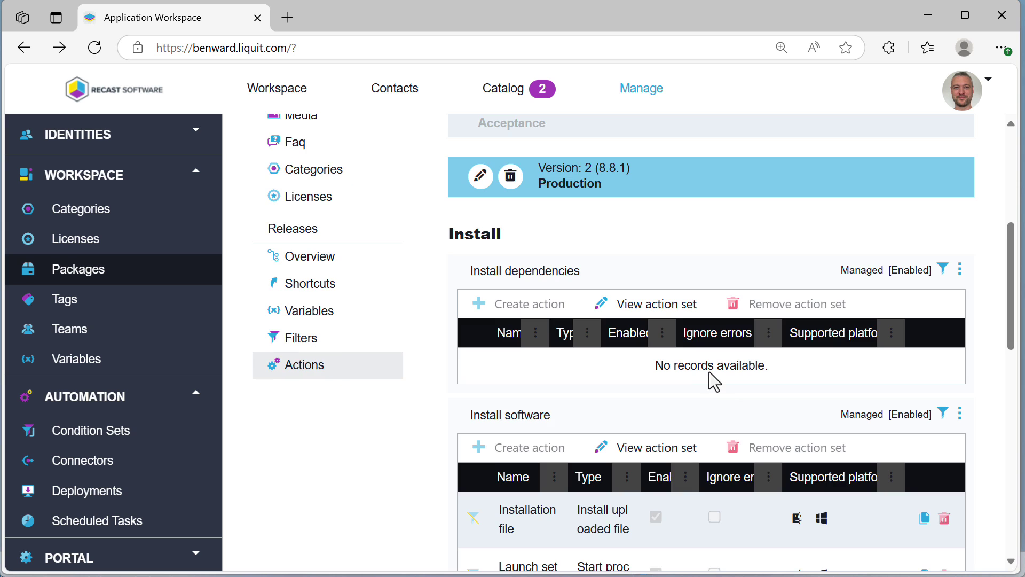
{"action": "scroll", "coordinate": [703, 374], "scroll_direction": "down", "scroll_amount": 3}
{"action": "scroll", "coordinate": [703, 374], "scroll_direction": "down", "scroll_amount": 2}
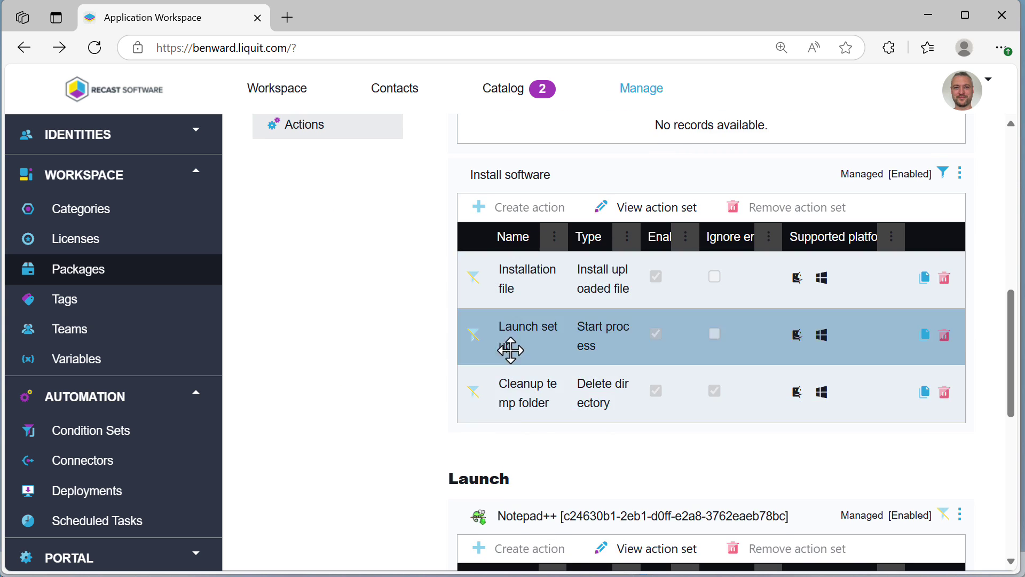
{"action": "scroll", "coordinate": [522, 472], "scroll_direction": "down", "scroll_amount": 4}
{"action": "scroll", "coordinate": [520, 467], "scroll_direction": "down", "scroll_amount": 6}
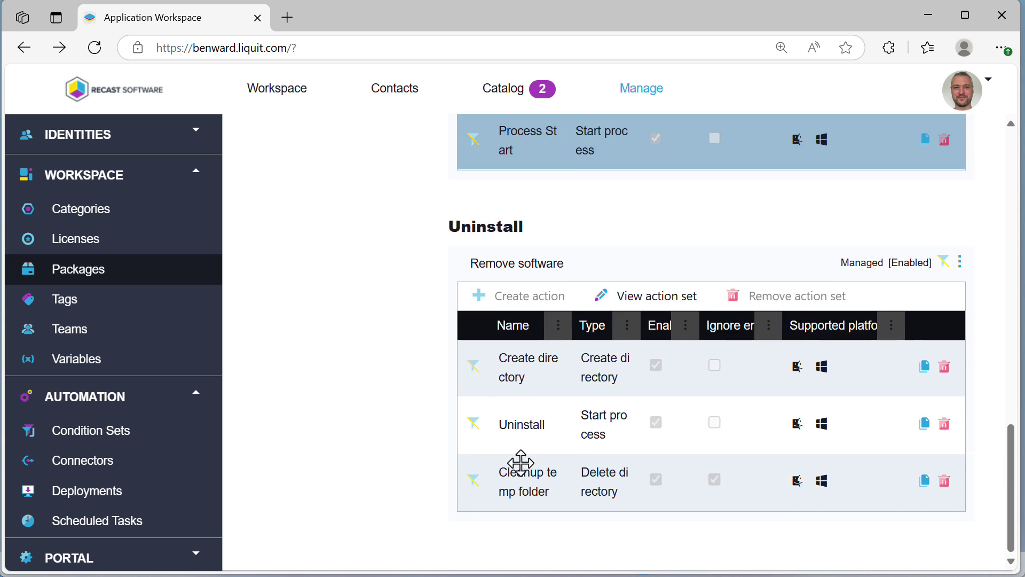
{"action": "scroll", "coordinate": [521, 462], "scroll_direction": "up", "scroll_amount": 20}
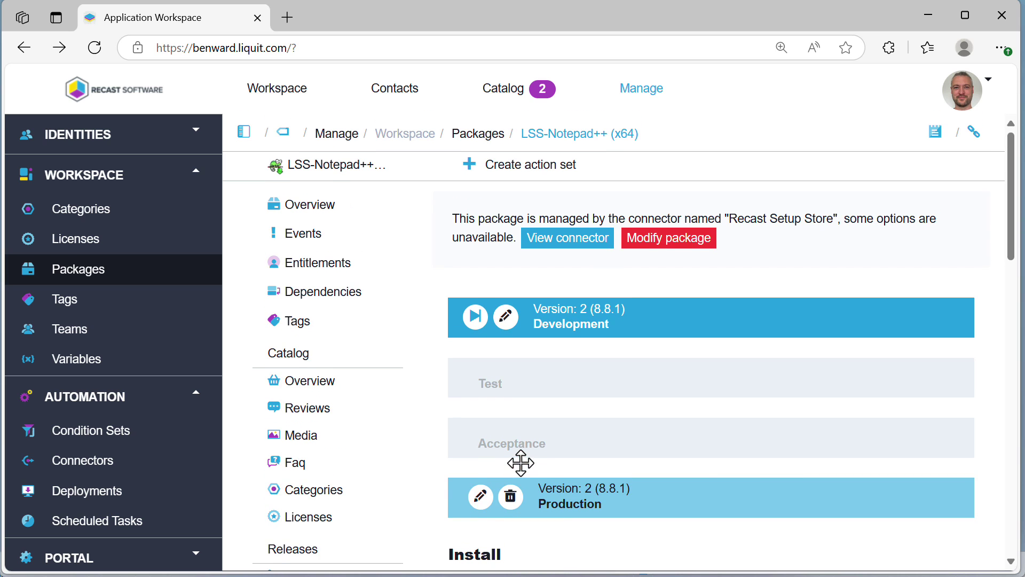
{"action": "left_click", "coordinate": [324, 277]}
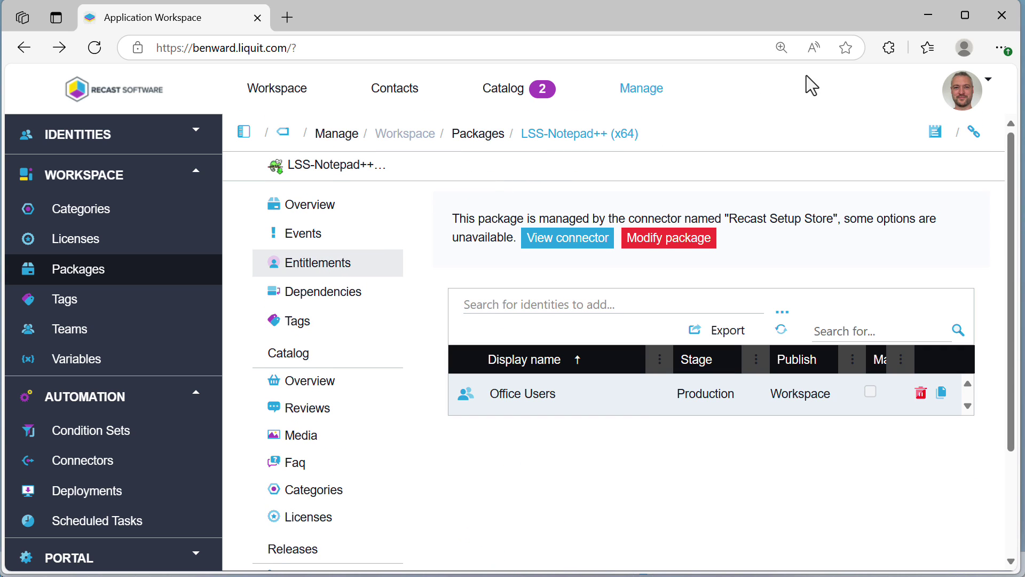
Switch to the end user's Application Workspace window, refresh the app list, and launch Notepad++
{"action": "left_click", "coordinate": [922, 17]}
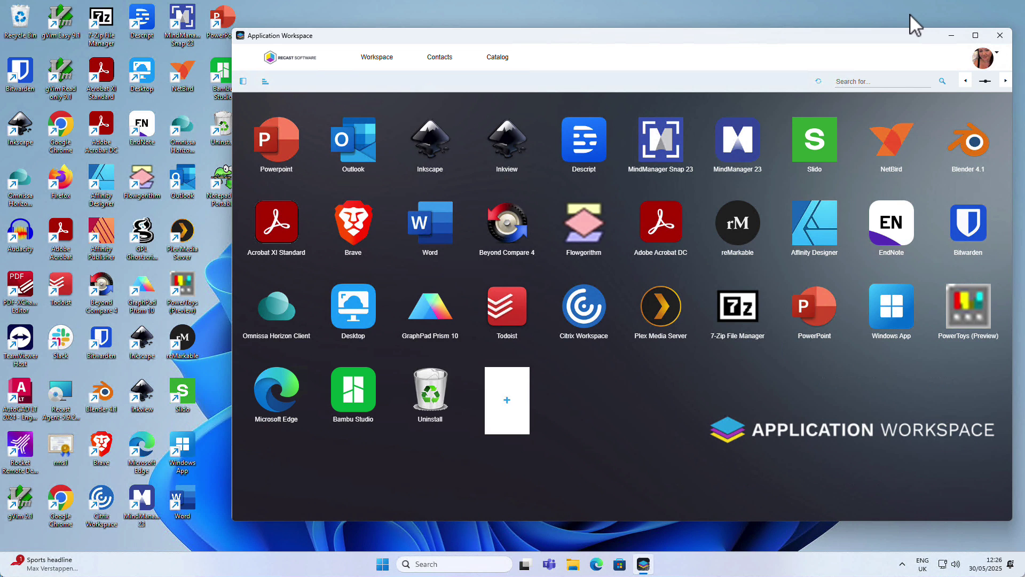
{"action": "left_click", "coordinate": [818, 86]}
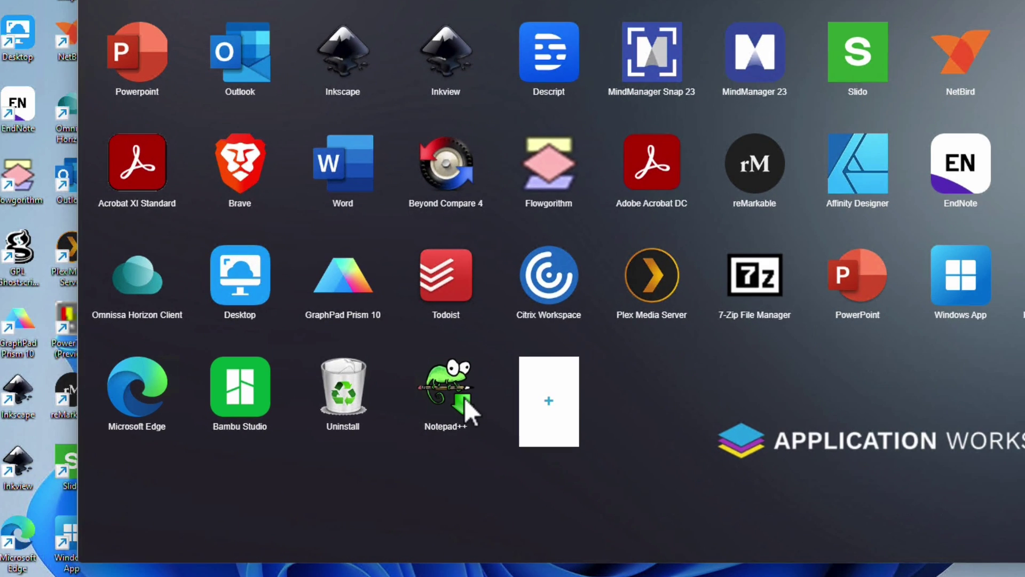
{"action": "left_click", "coordinate": [463, 398]}
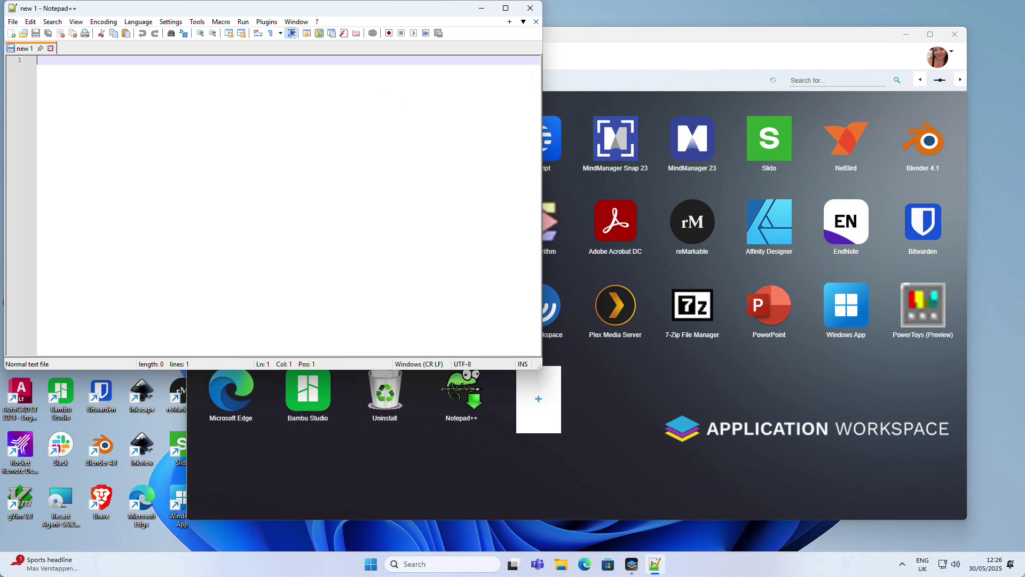
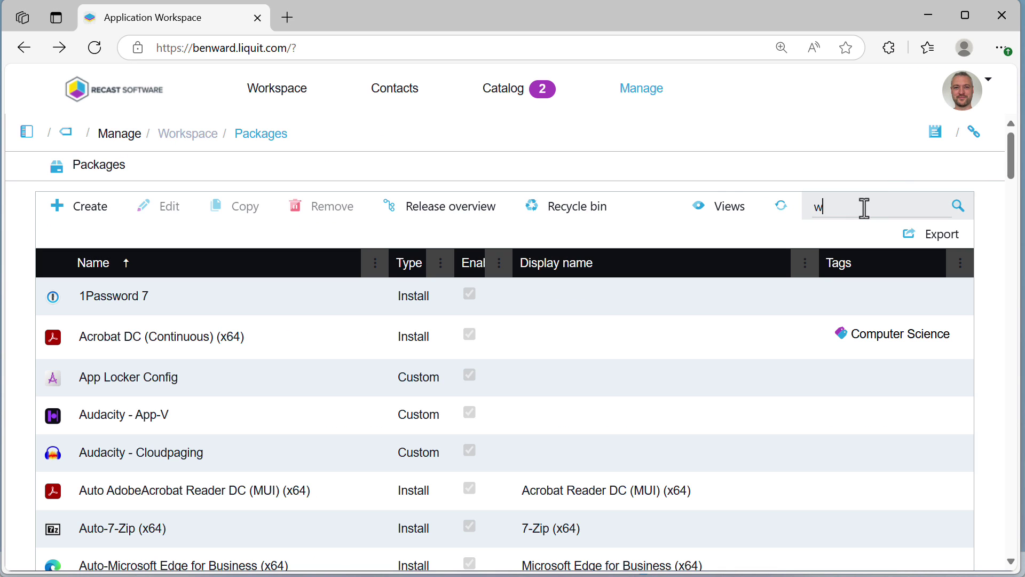
Search the packages for "word", open the Word package, and view its install and launch action sets
{"action": "key", "text": "Return"}
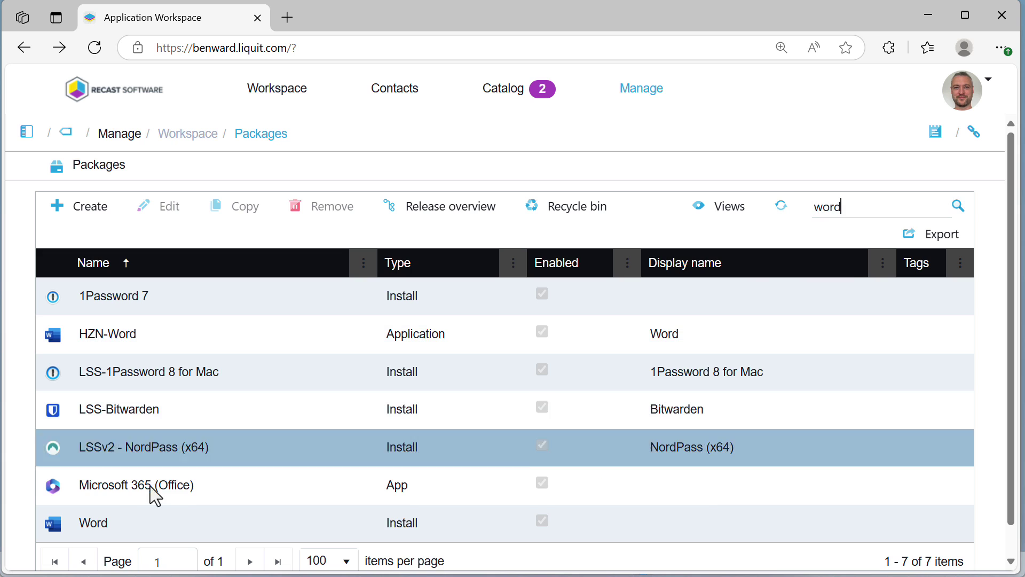
{"action": "double_click", "coordinate": [102, 514]}
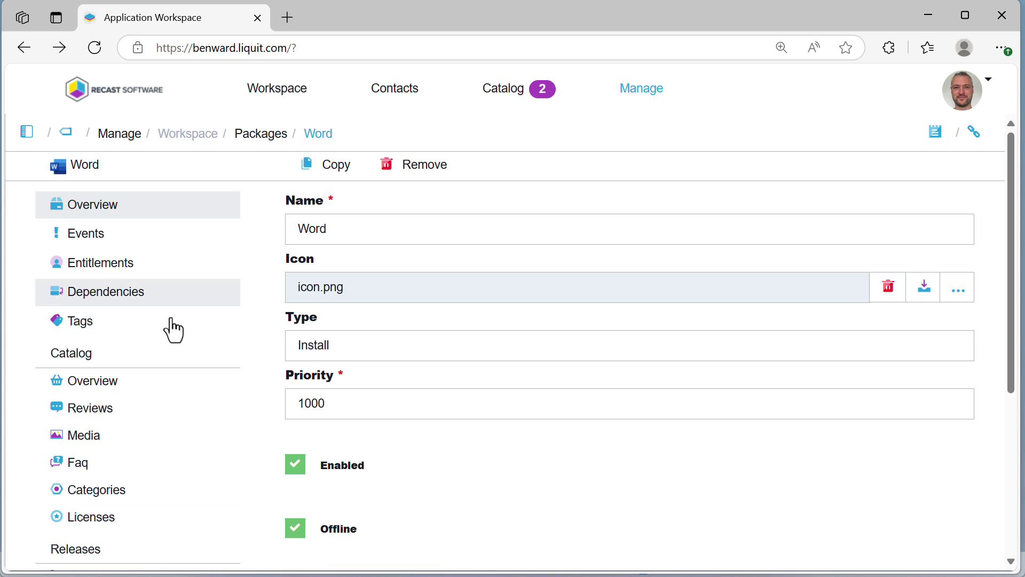
{"action": "scroll", "coordinate": [161, 337], "scroll_direction": "down", "scroll_amount": 4}
{"action": "left_click", "coordinate": [119, 408]}
{"action": "scroll", "coordinate": [112, 419], "scroll_direction": "down", "scroll_amount": 3}
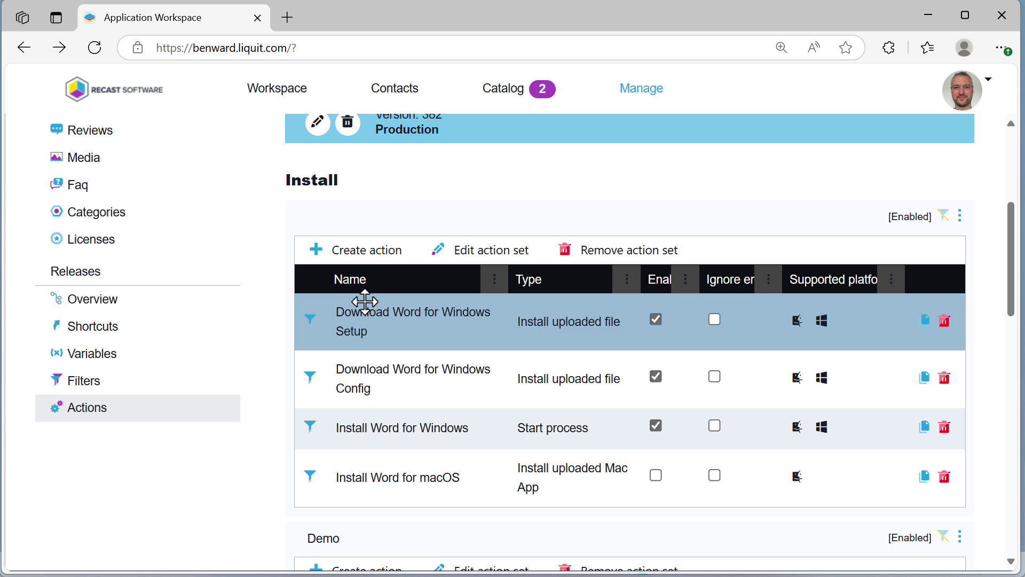
{"action": "scroll", "coordinate": [309, 384], "scroll_direction": "down", "scroll_amount": 3}
{"action": "scroll", "coordinate": [283, 406], "scroll_direction": "down", "scroll_amount": 7}
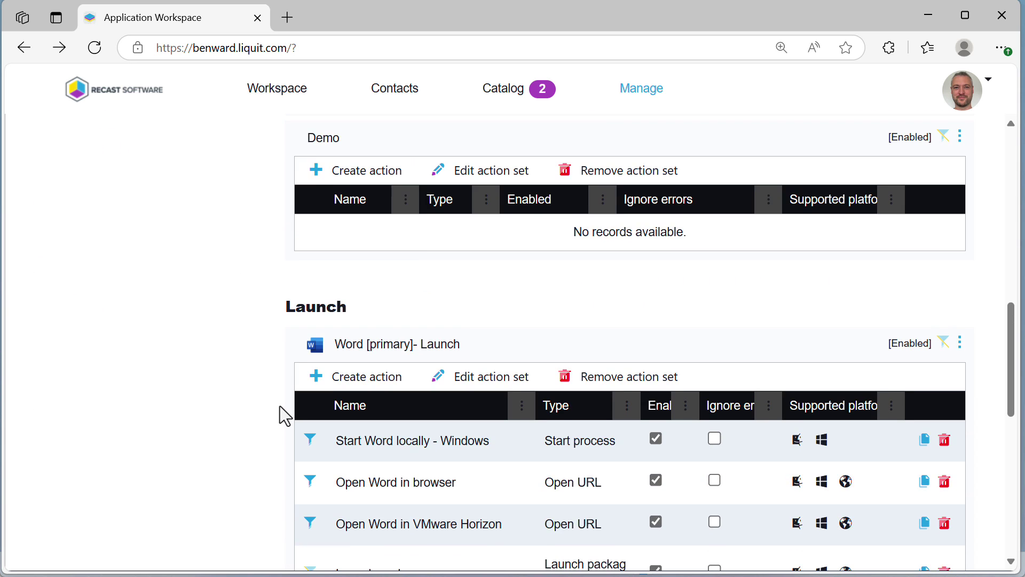
{"action": "scroll", "coordinate": [271, 410], "scroll_direction": "up", "scroll_amount": 9}
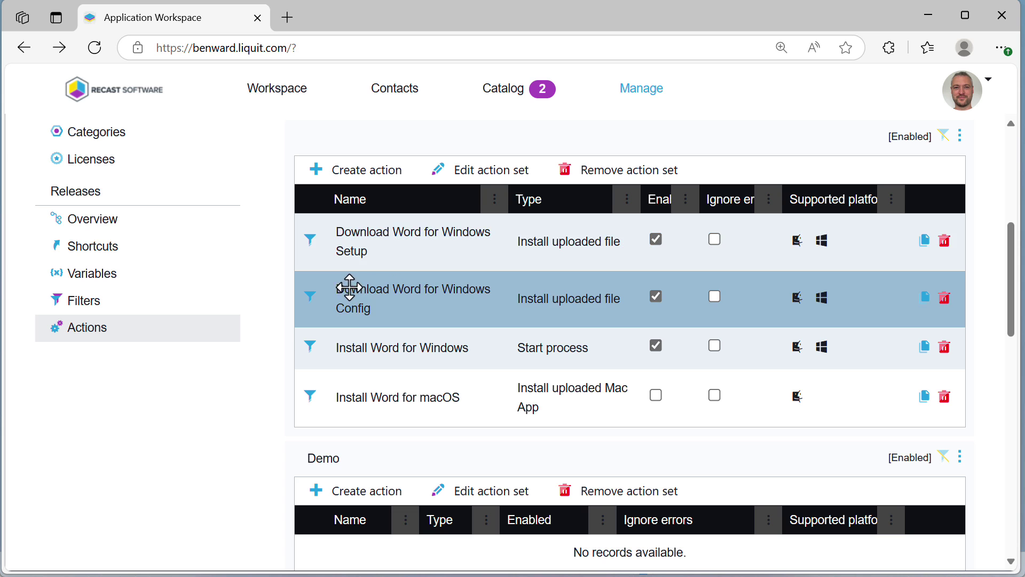
Inspect the platform filter and general settings of the Download Word for Windows Setup action, leaving it unmodified
{"action": "double_click", "coordinate": [402, 246]}
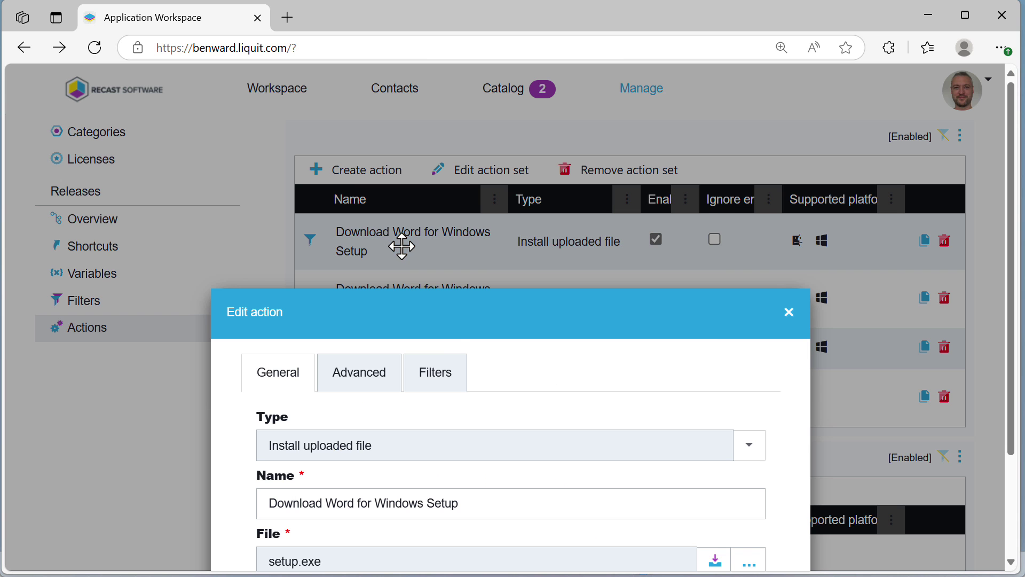
{"action": "left_click", "coordinate": [438, 374]}
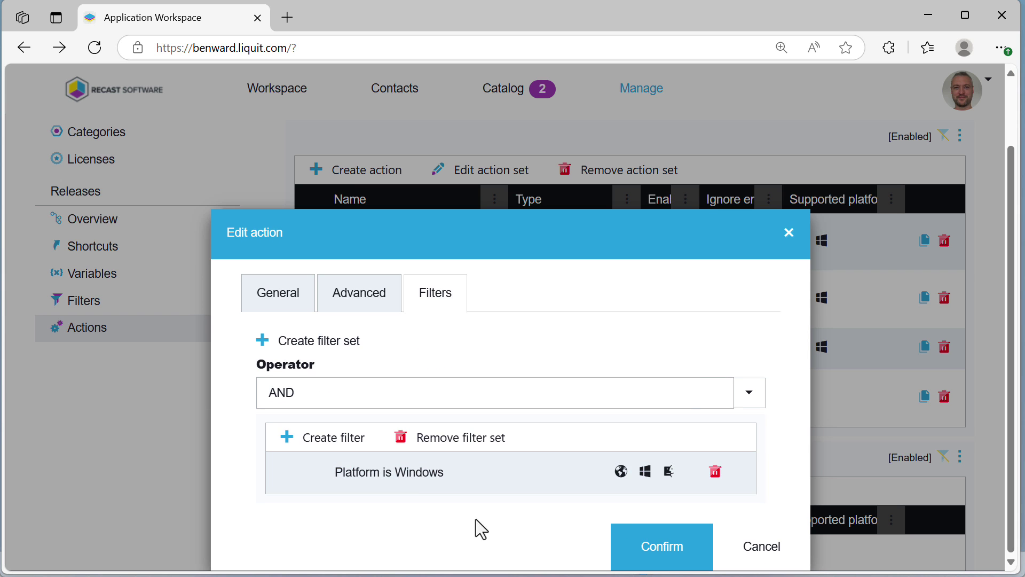
{"action": "left_click", "coordinate": [279, 296]}
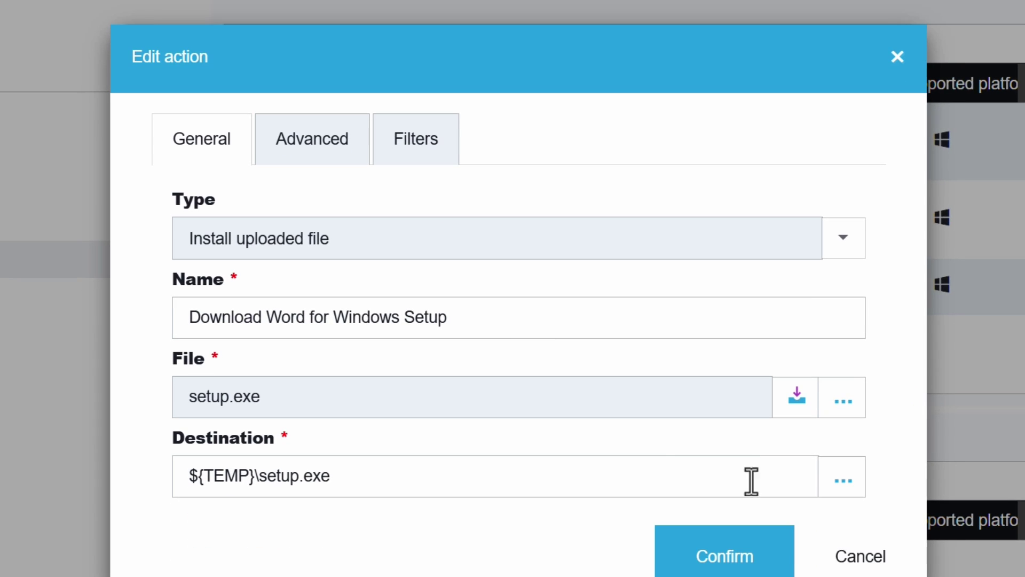
{"action": "left_click", "coordinate": [851, 558]}
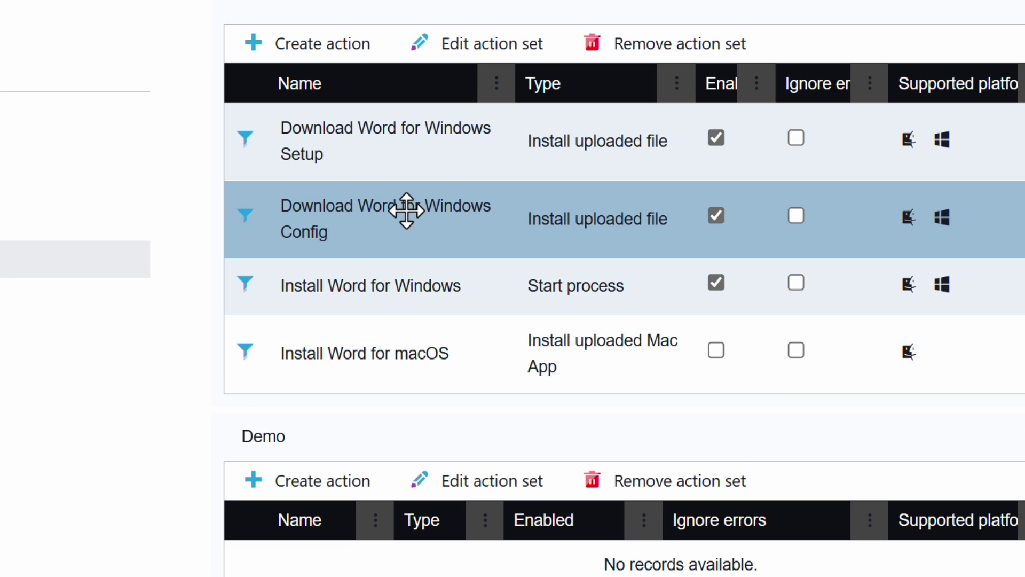
Review the general settings of the Download Word for Windows Config and Install Word for Windows actions without editing them
{"action": "double_click", "coordinate": [405, 213]}
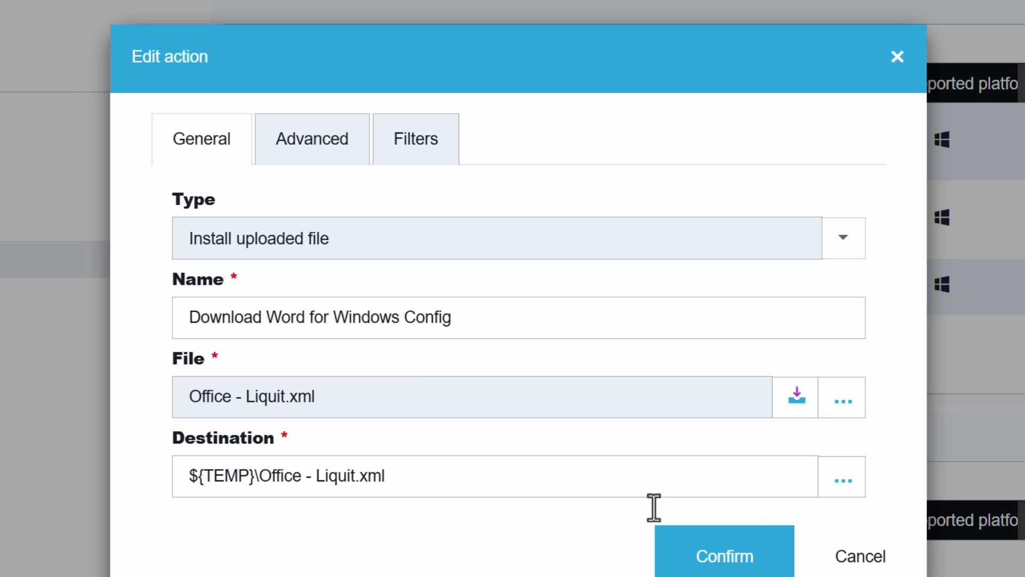
{"action": "left_click", "coordinate": [844, 561]}
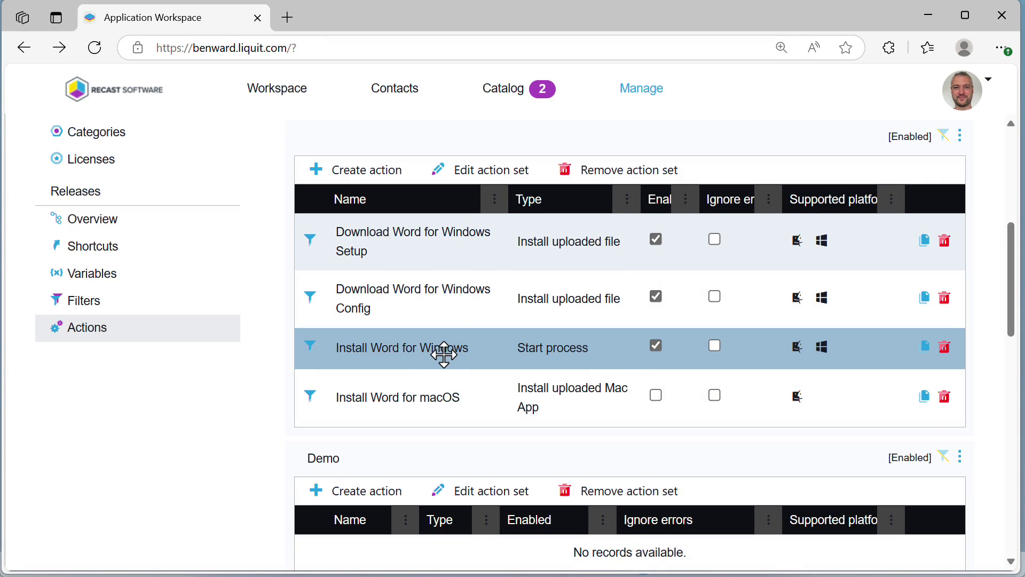
{"action": "double_click", "coordinate": [444, 354]}
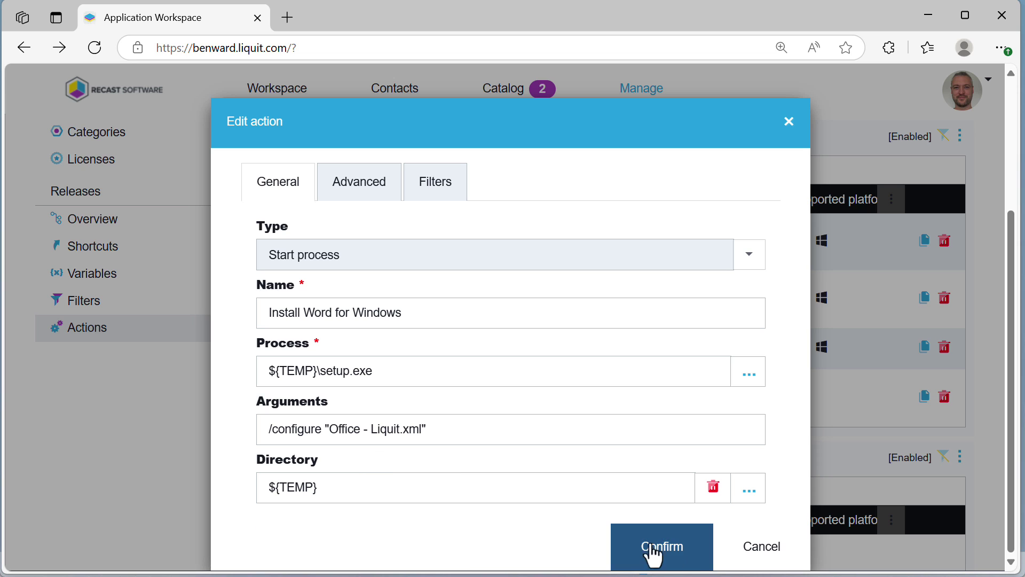
{"action": "left_click", "coordinate": [750, 555]}
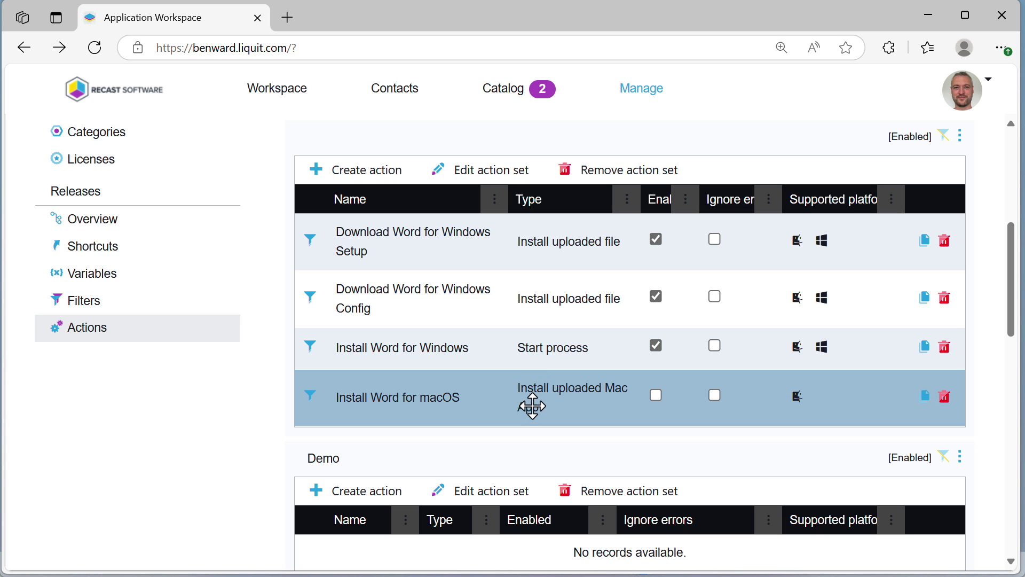
Check the filters of the Install Word for macOS action and close it without edits
{"action": "double_click", "coordinate": [446, 402]}
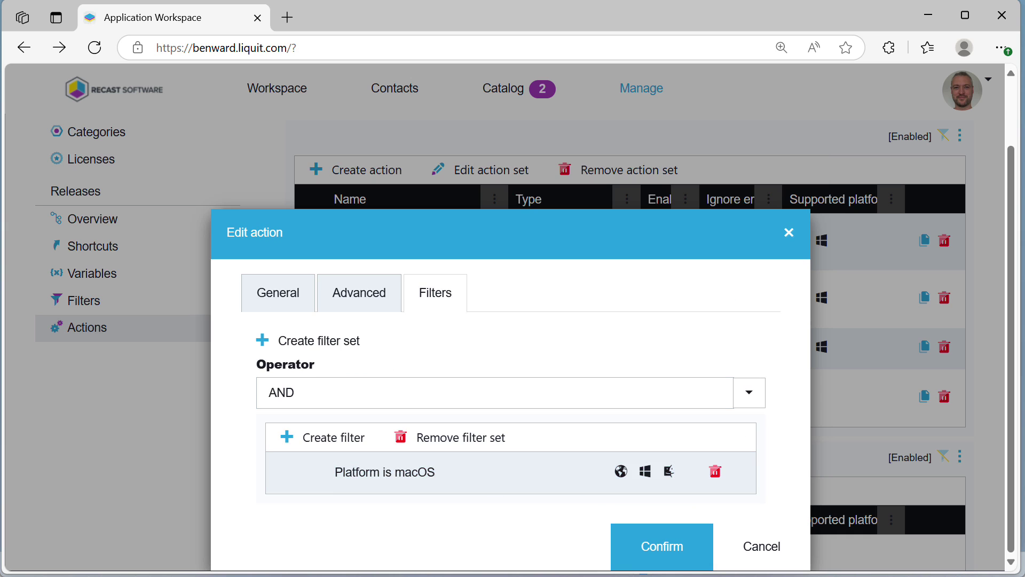
{"action": "left_click", "coordinate": [771, 552]}
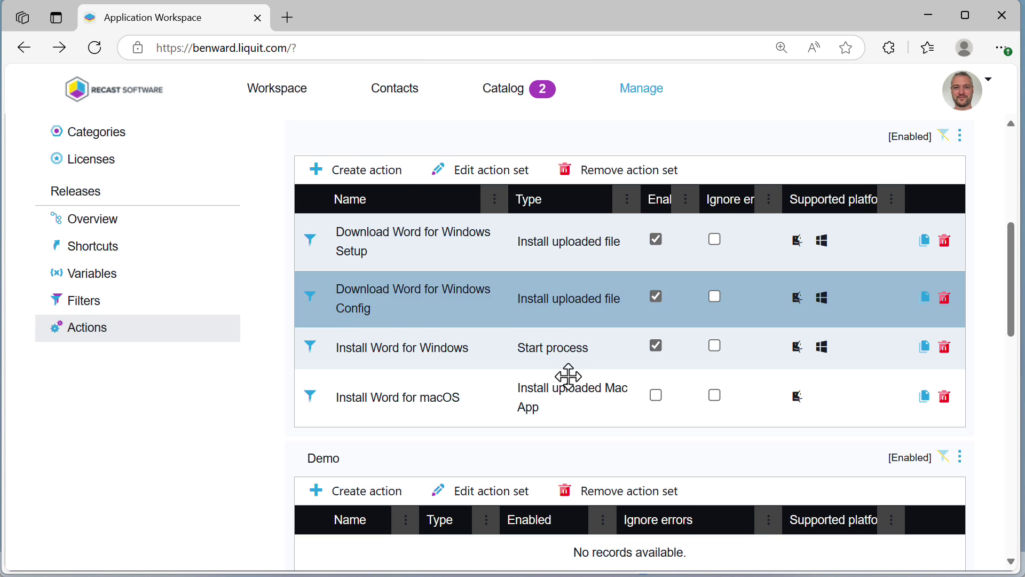
Start a new action in Word's install set and begin a filter of type Platform version
{"action": "scroll", "coordinate": [435, 318], "scroll_direction": "up", "scroll_amount": 5}
{"action": "scroll", "coordinate": [484, 342], "scroll_direction": "down", "scroll_amount": 4}
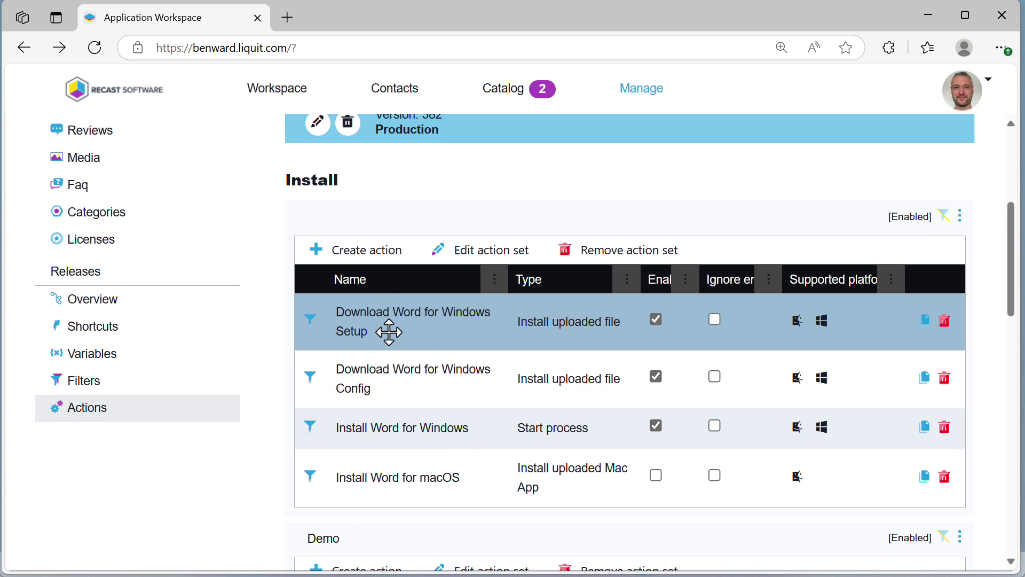
{"action": "left_click", "coordinate": [383, 257]}
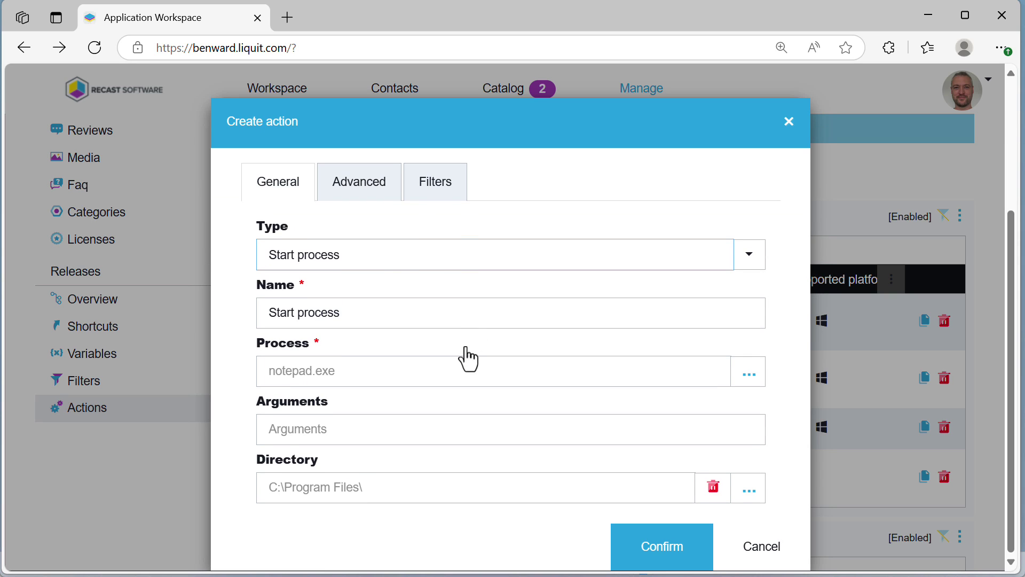
{"action": "left_click", "coordinate": [435, 192]}
{"action": "left_click", "coordinate": [305, 434]}
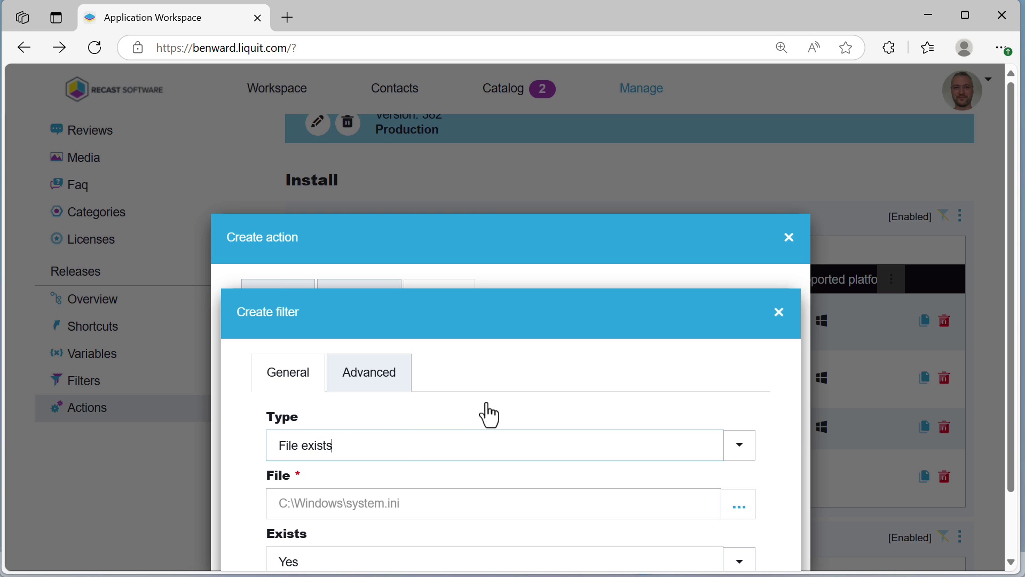
{"action": "left_click", "coordinate": [443, 375]}
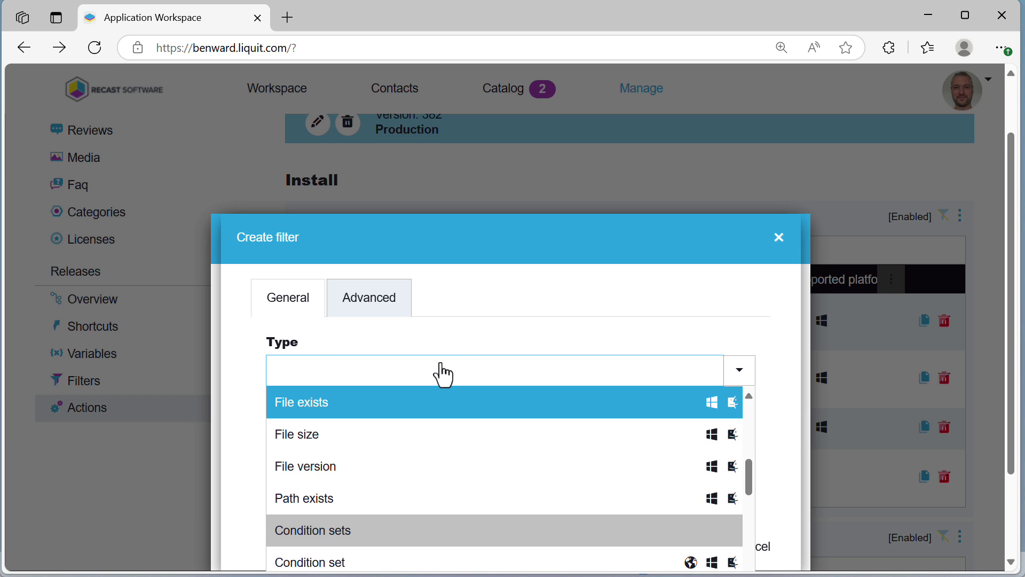
{"action": "type", "text": "plat"}
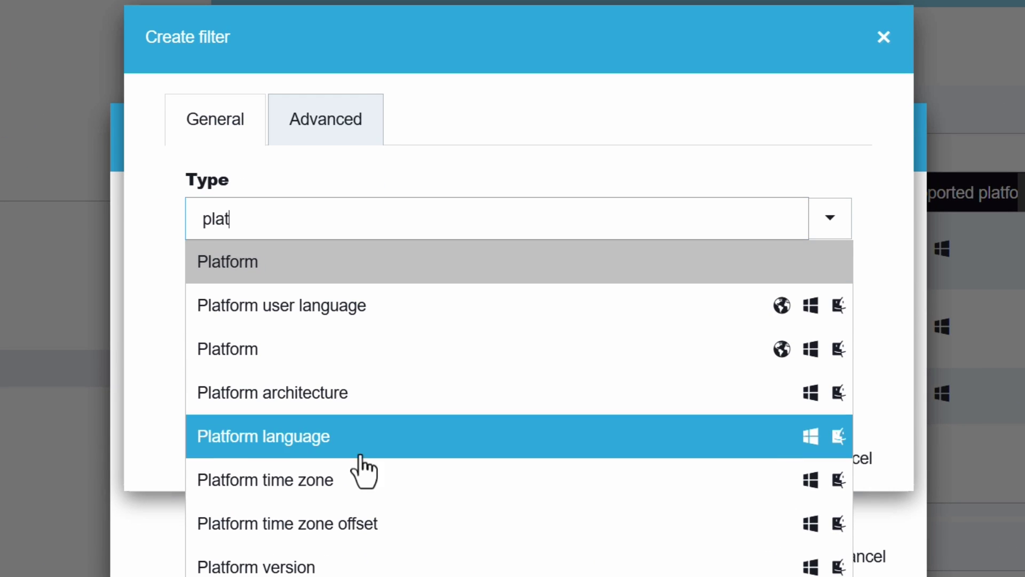
{"action": "left_click", "coordinate": [307, 562]}
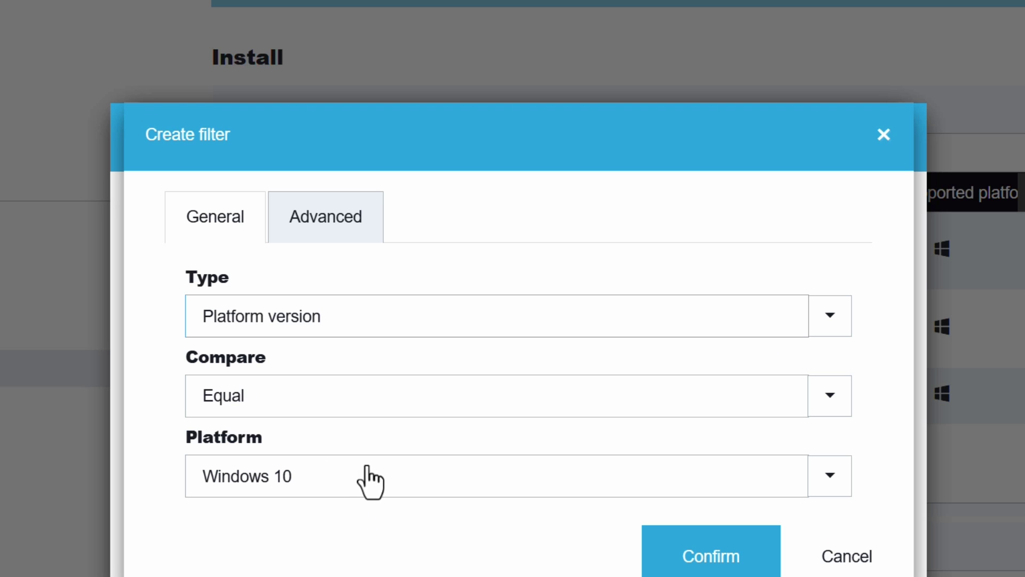
Browse the Windows client, Windows Server and macOS versions offered as the filter's platform, without choosing another one
{"action": "left_click", "coordinate": [348, 489]}
{"action": "scroll", "coordinate": [444, 398], "scroll_direction": "down", "scroll_amount": 5}
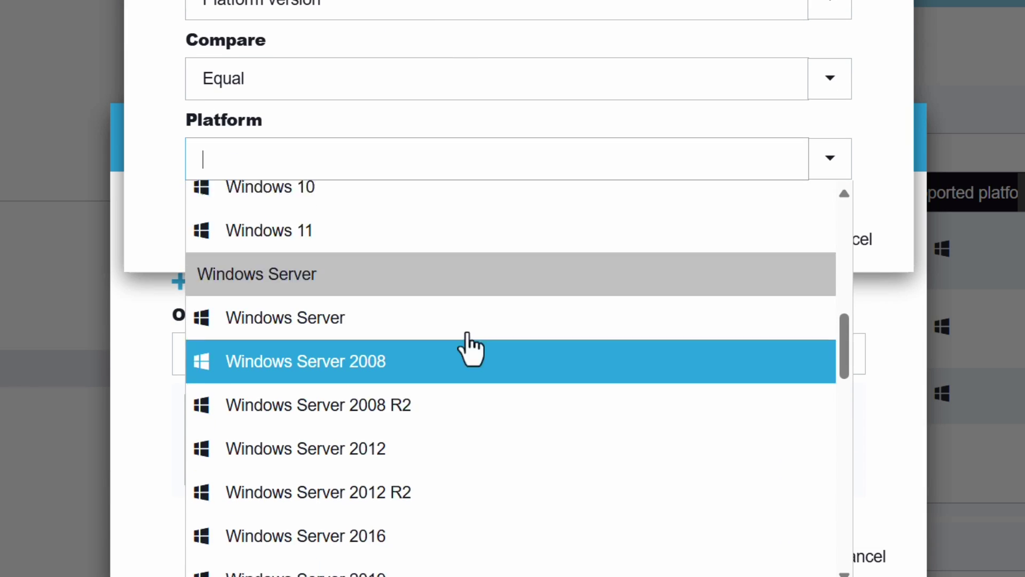
{"action": "scroll", "coordinate": [467, 333], "scroll_direction": "down", "scroll_amount": 10}
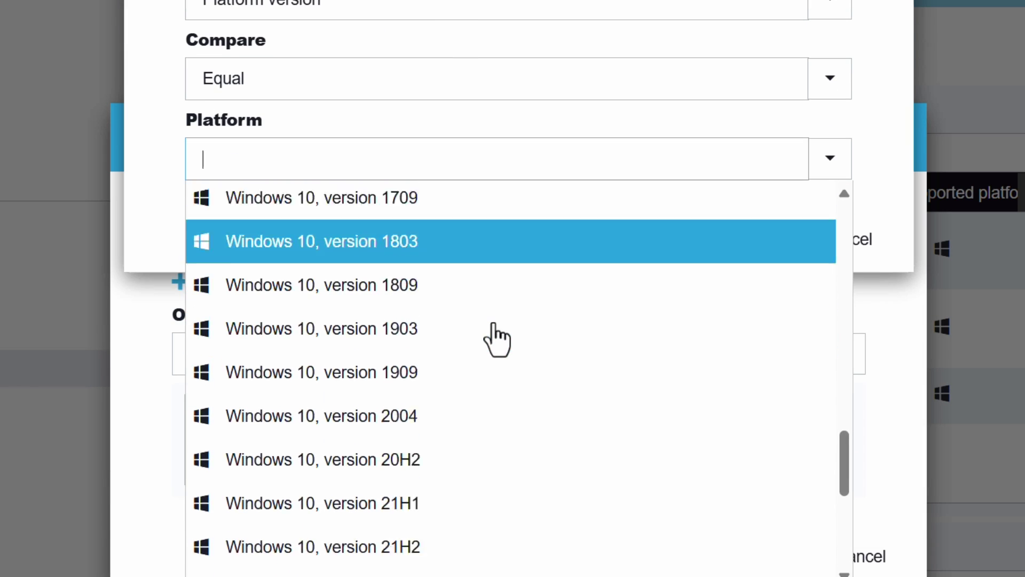
{"action": "scroll", "coordinate": [494, 335], "scroll_direction": "down", "scroll_amount": 8}
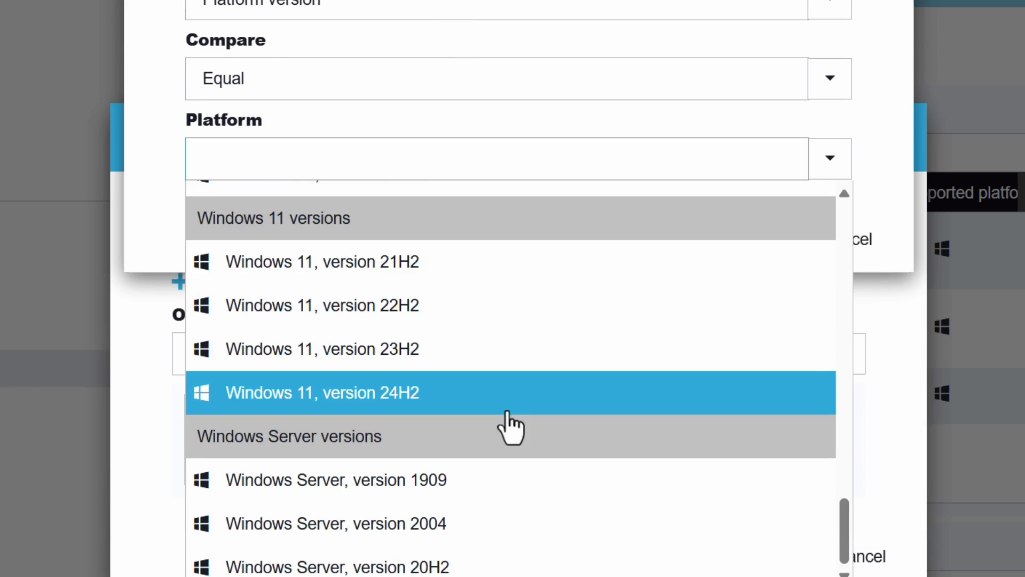
{"action": "scroll", "coordinate": [507, 414], "scroll_direction": "up", "scroll_amount": 15}
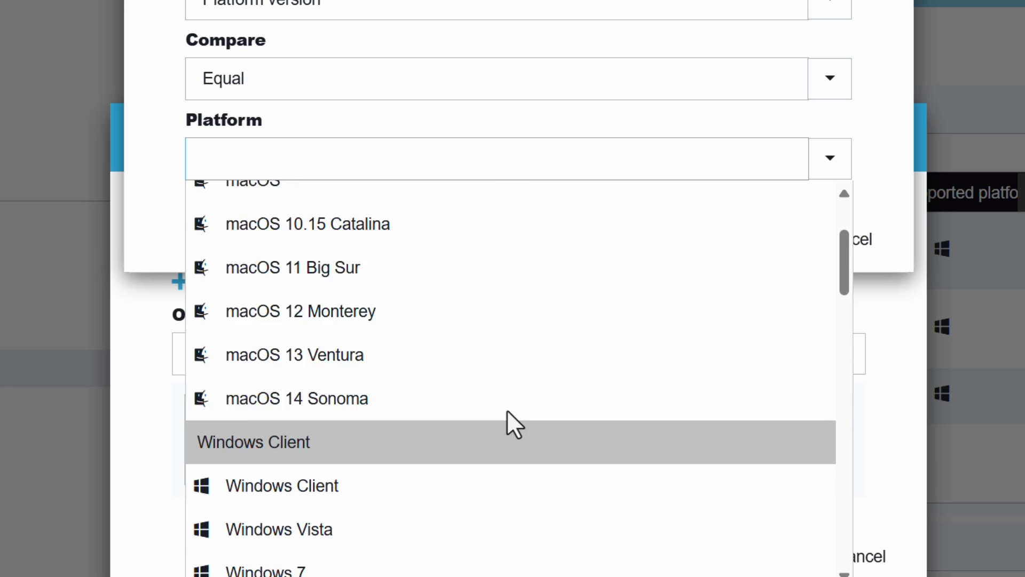
{"action": "scroll", "coordinate": [384, 449], "scroll_direction": "up", "scroll_amount": 8}
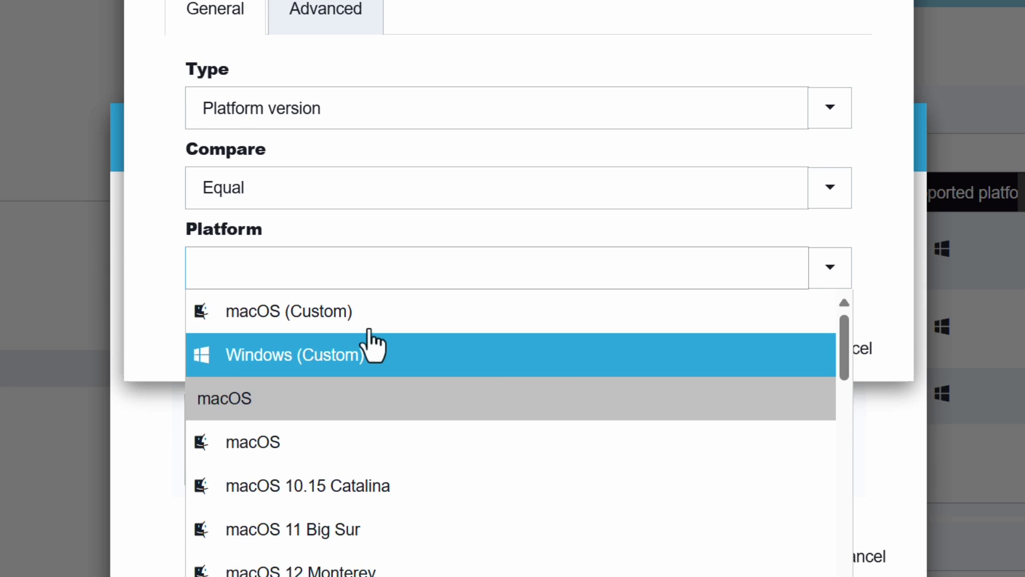
{"action": "left_click", "coordinate": [166, 101]}
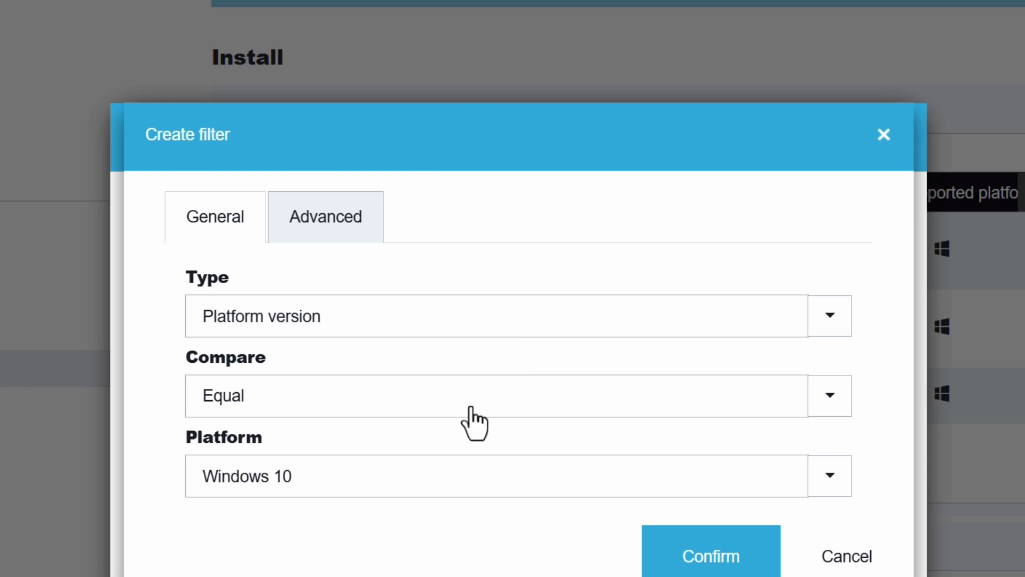
Look through the filter's advanced product type limits, and discard the new filter and action
{"action": "left_click", "coordinate": [299, 487]}
{"action": "scroll", "coordinate": [366, 389], "scroll_direction": "down", "scroll_amount": 4}
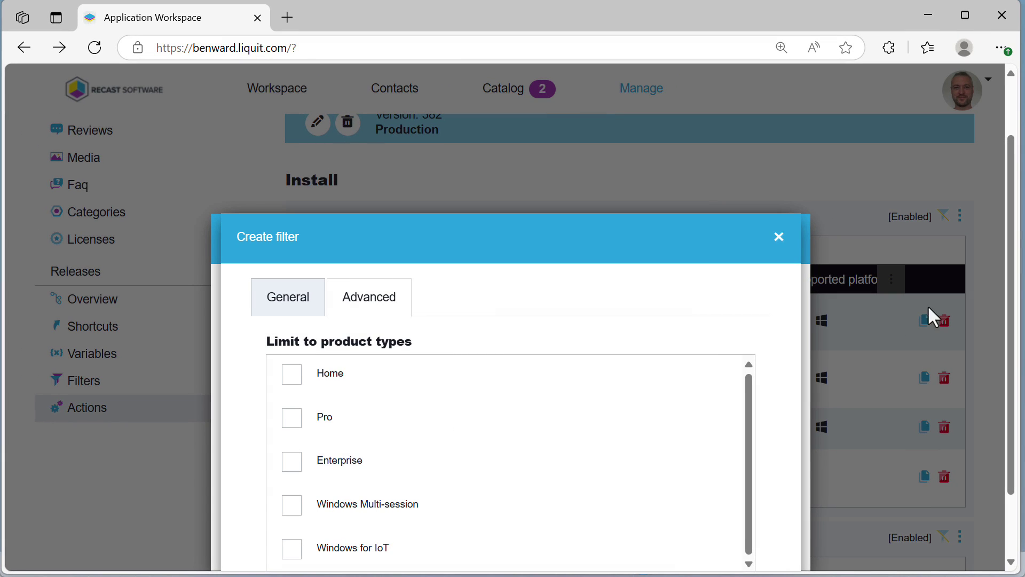
{"action": "scroll", "coordinate": [902, 310], "scroll_direction": "down", "scroll_amount": 2}
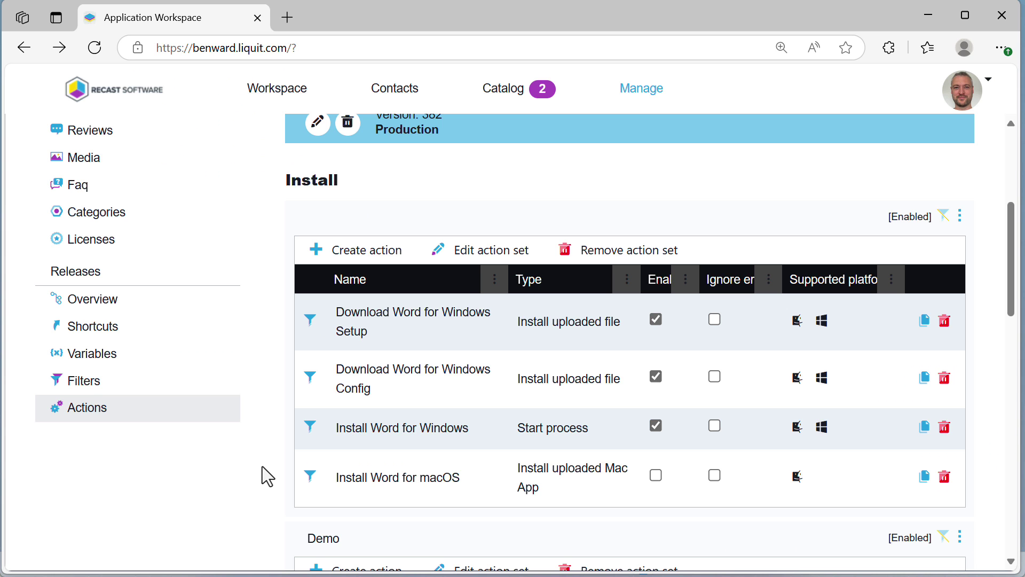
Review the launch action set of the Word package and check the Start Word locally - Windows action without edits
{"action": "scroll", "coordinate": [262, 466], "scroll_direction": "down", "scroll_amount": 3}
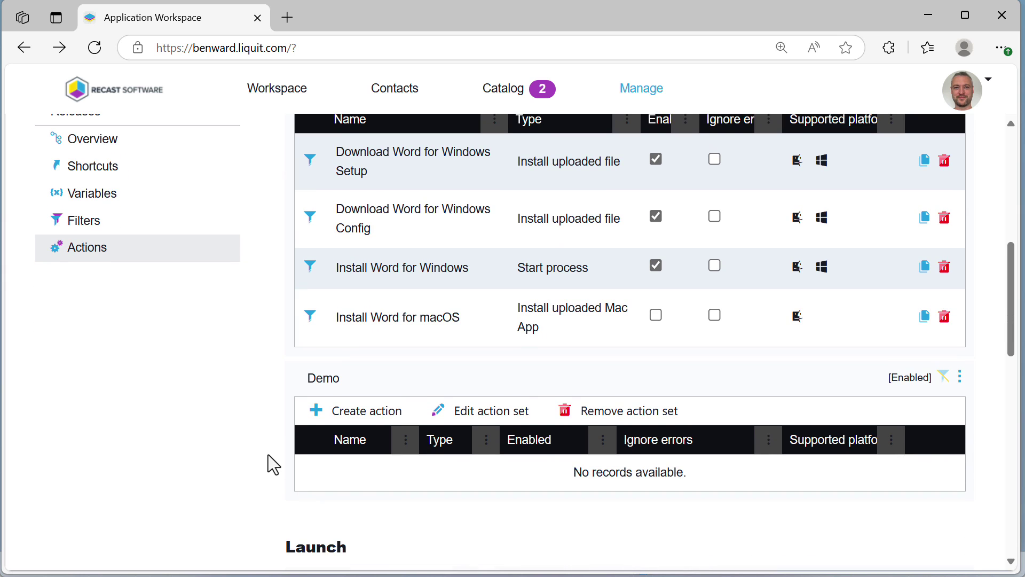
{"action": "scroll", "coordinate": [268, 454], "scroll_direction": "down", "scroll_amount": 3}
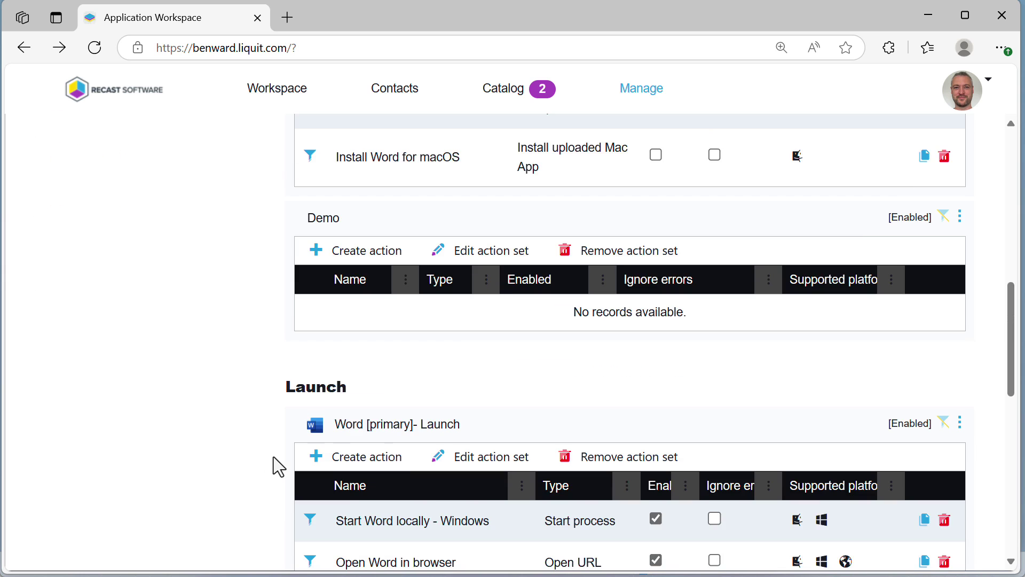
{"action": "scroll", "coordinate": [269, 457], "scroll_direction": "down", "scroll_amount": 6}
{"action": "scroll", "coordinate": [261, 455], "scroll_direction": "down", "scroll_amount": 2}
{"action": "scroll", "coordinate": [261, 455], "scroll_direction": "up", "scroll_amount": 2}
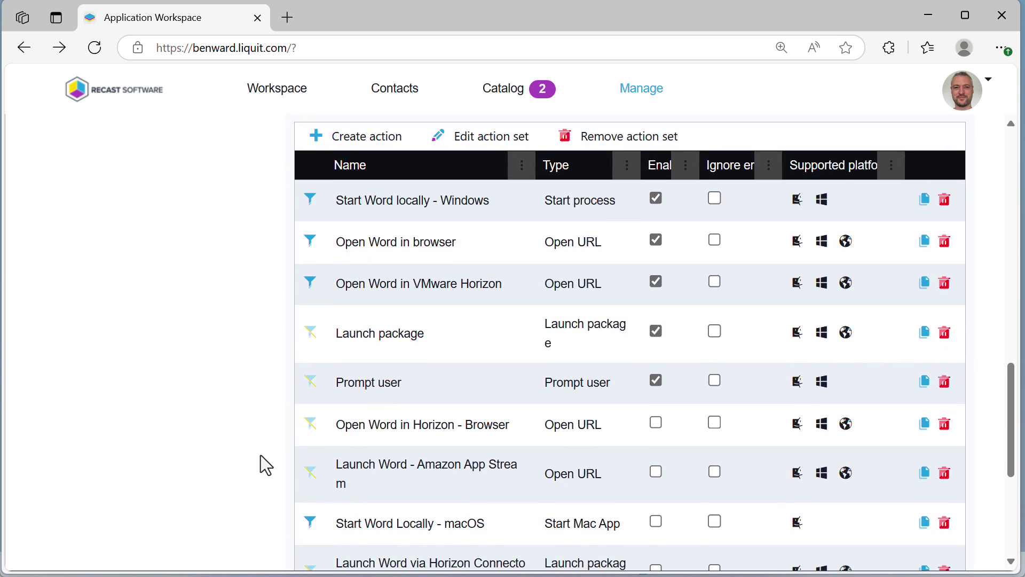
{"action": "double_click", "coordinate": [363, 208]}
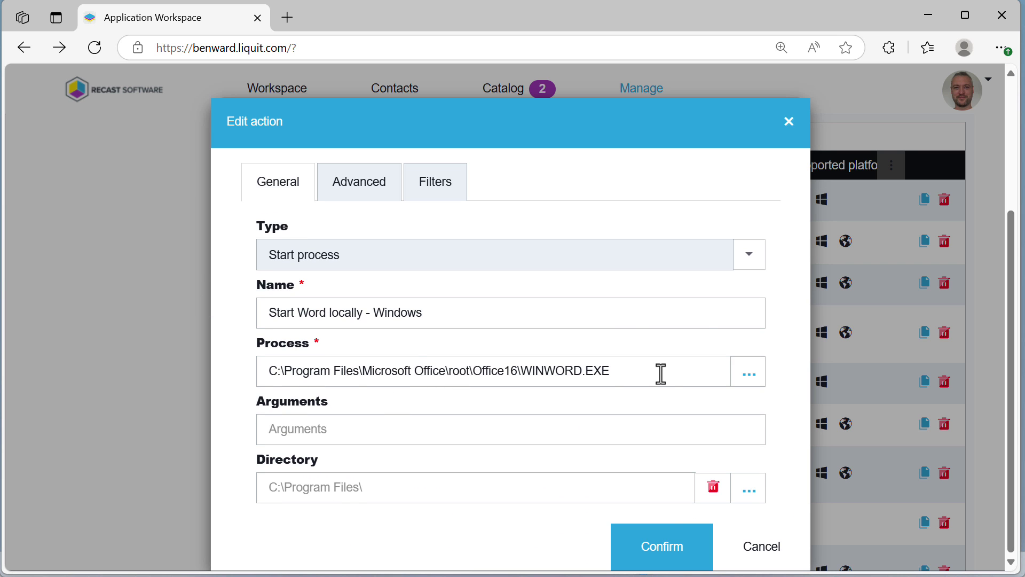
{"action": "left_click", "coordinate": [769, 556]}
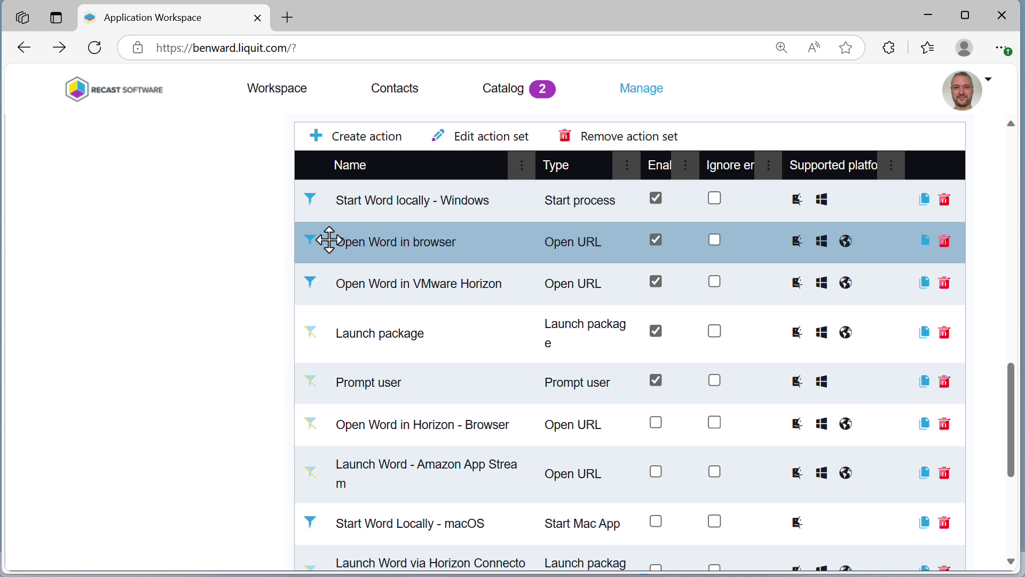
Move the Open Word in browser action above Start Word locally - Windows, and check the filters of an action without edits
{"action": "left_click_drag", "start_coordinate": [376, 243], "coordinate": [385, 194]}
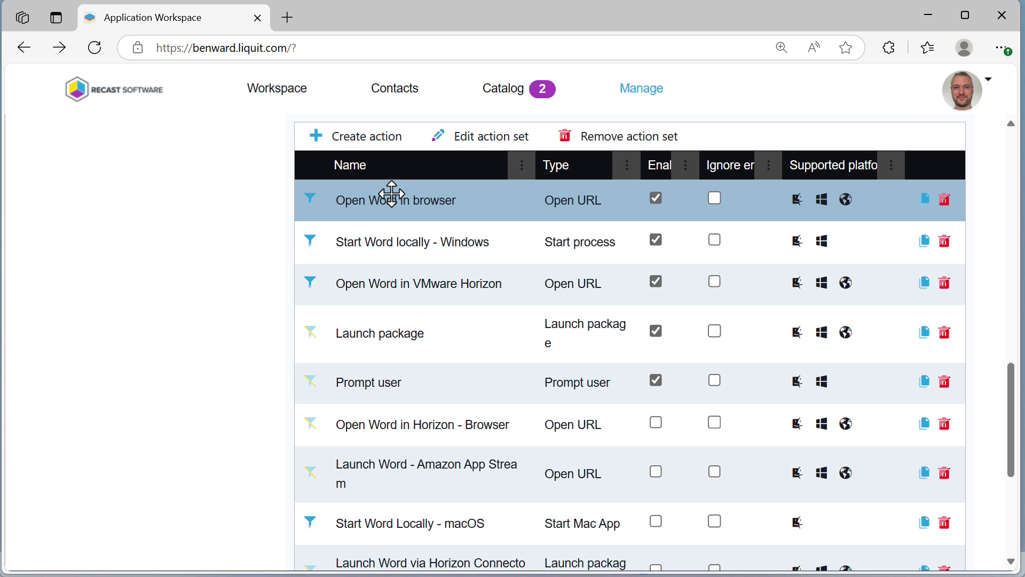
{"action": "left_click", "coordinate": [392, 193]}
{"action": "left_click", "coordinate": [454, 304]}
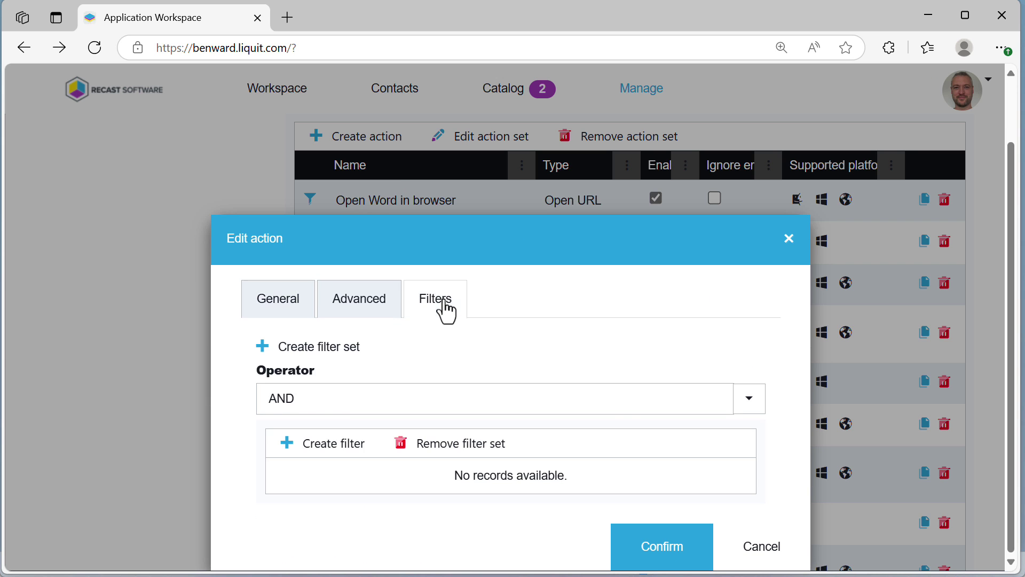
{"action": "left_click", "coordinate": [746, 552]}
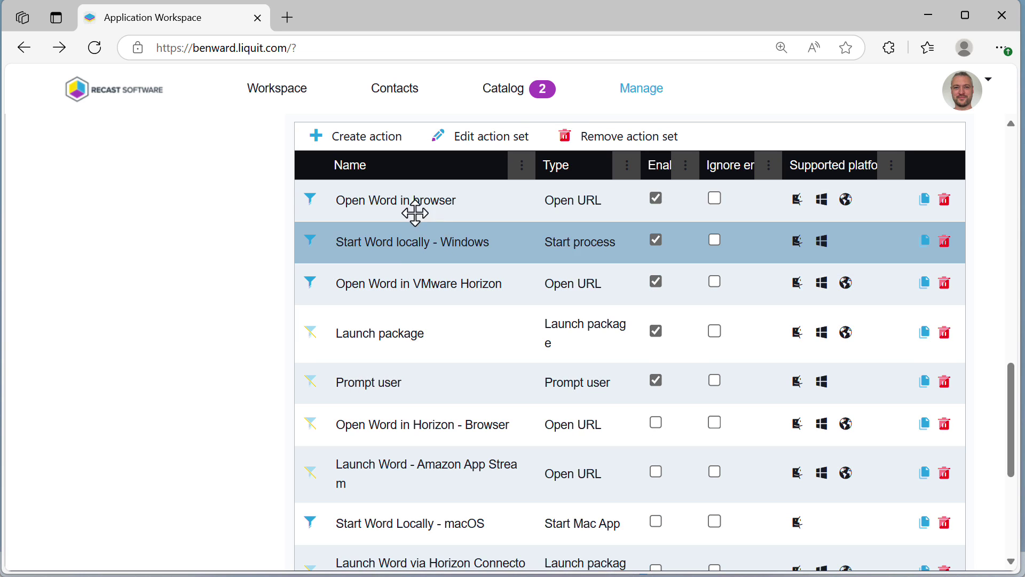
Publish Word's Development release to the Production stage with the name Workflow Change, and open the package's entitlements
{"action": "scroll", "coordinate": [467, 320], "scroll_direction": "down", "scroll_amount": 5}
{"action": "scroll", "coordinate": [473, 333], "scroll_direction": "up", "scroll_amount": 10}
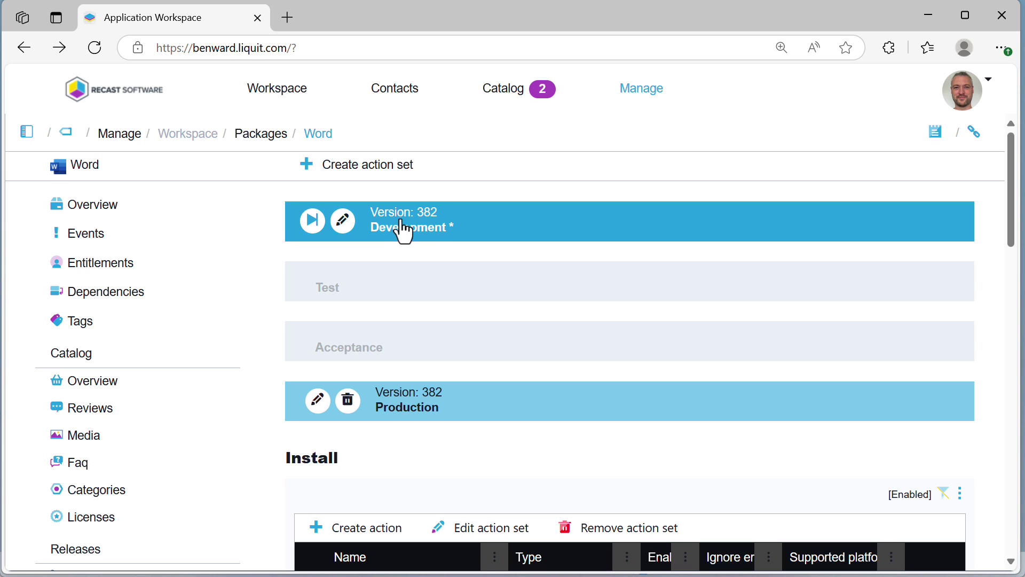
{"action": "left_click_drag", "start_coordinate": [403, 229], "coordinate": [406, 403]}
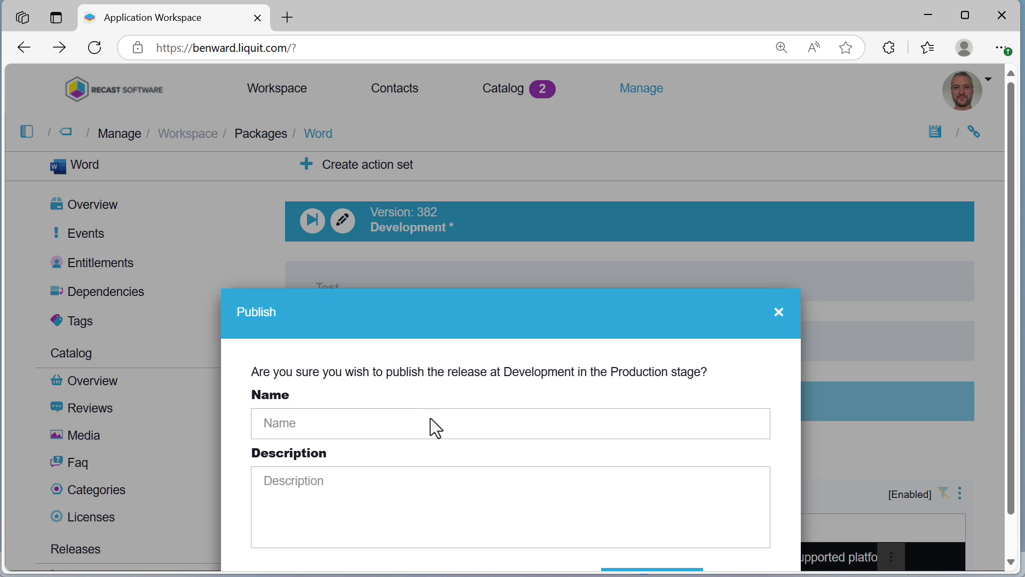
{"action": "left_click", "coordinate": [431, 419]}
{"action": "type", "text": "Workflow Change"}
{"action": "left_click", "coordinate": [644, 556]}
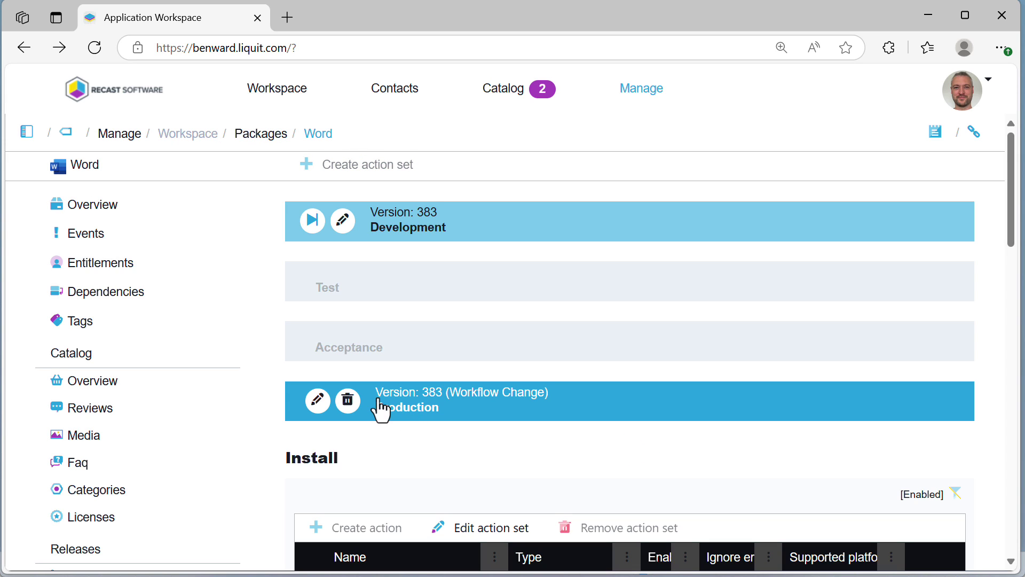
{"action": "left_click", "coordinate": [85, 266]}
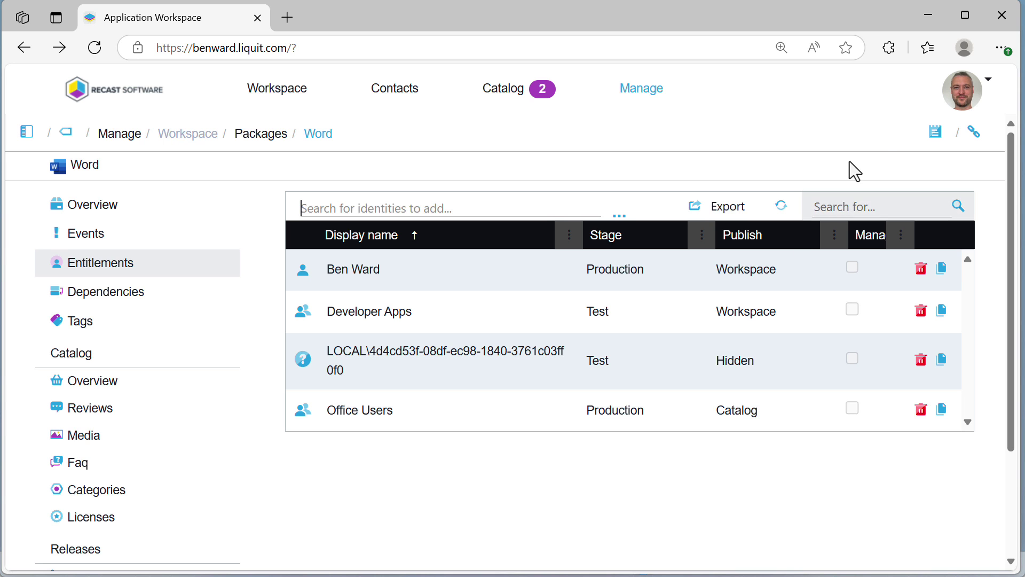
Switch to the end user's Application Workspace, refresh it, launch Word, and sign in to Microsoft with the end user's account, staying signed in
{"action": "left_click", "coordinate": [930, 10]}
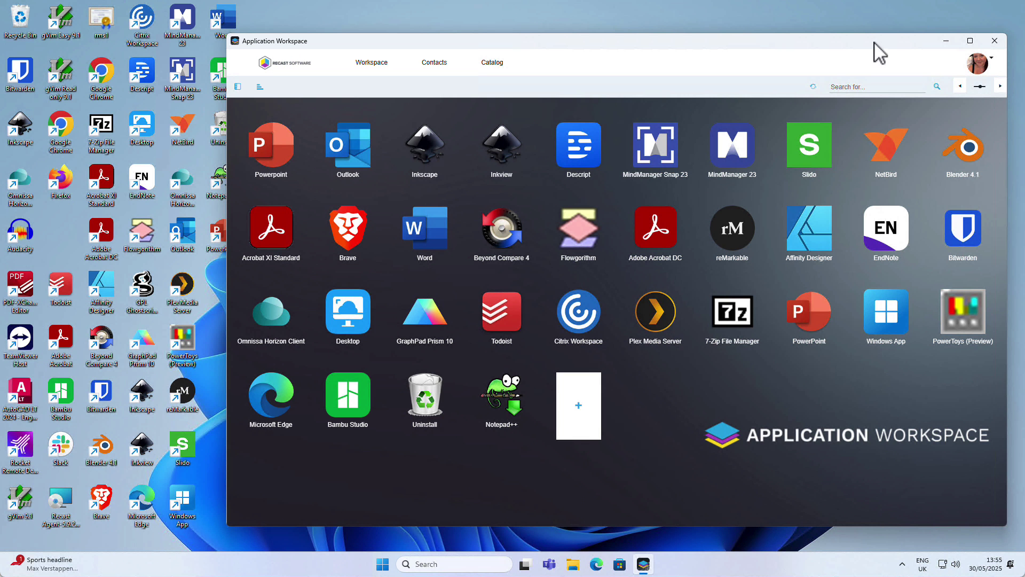
{"action": "left_click", "coordinate": [811, 88]}
{"action": "left_click", "coordinate": [437, 239]}
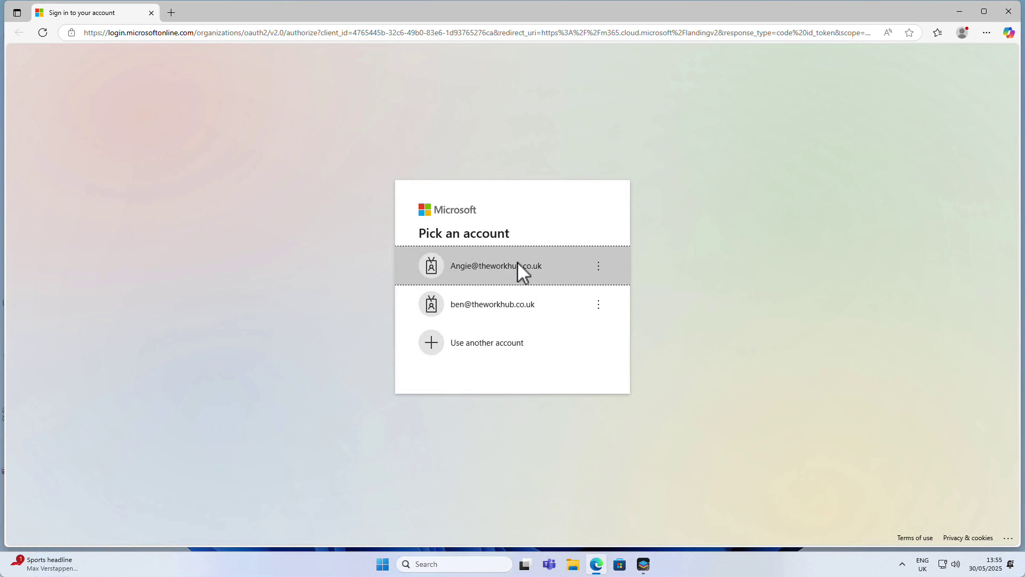
{"action": "left_click", "coordinate": [517, 264]}
{"action": "left_click", "coordinate": [579, 350]}
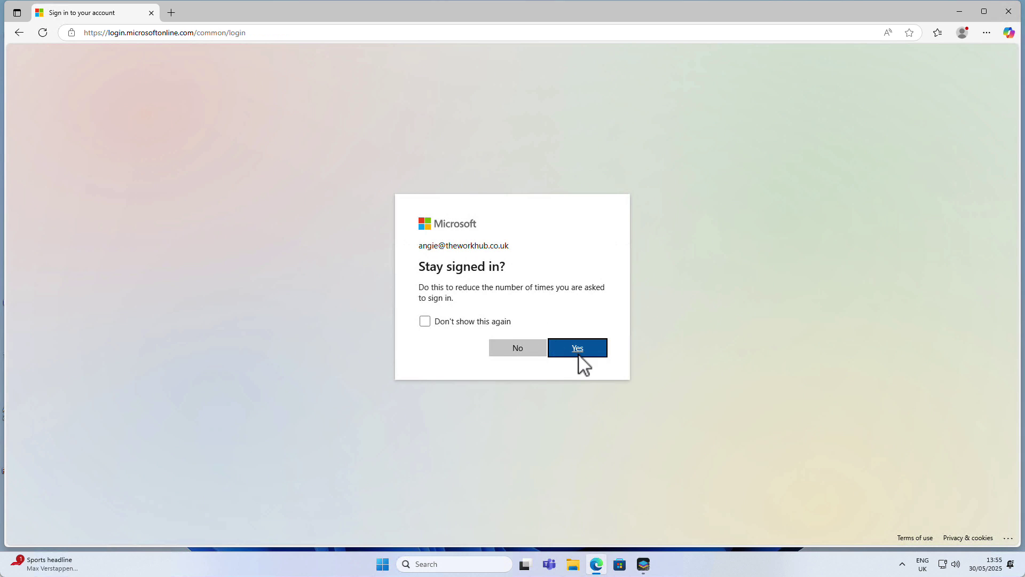
{"action": "left_click", "coordinate": [579, 353]}
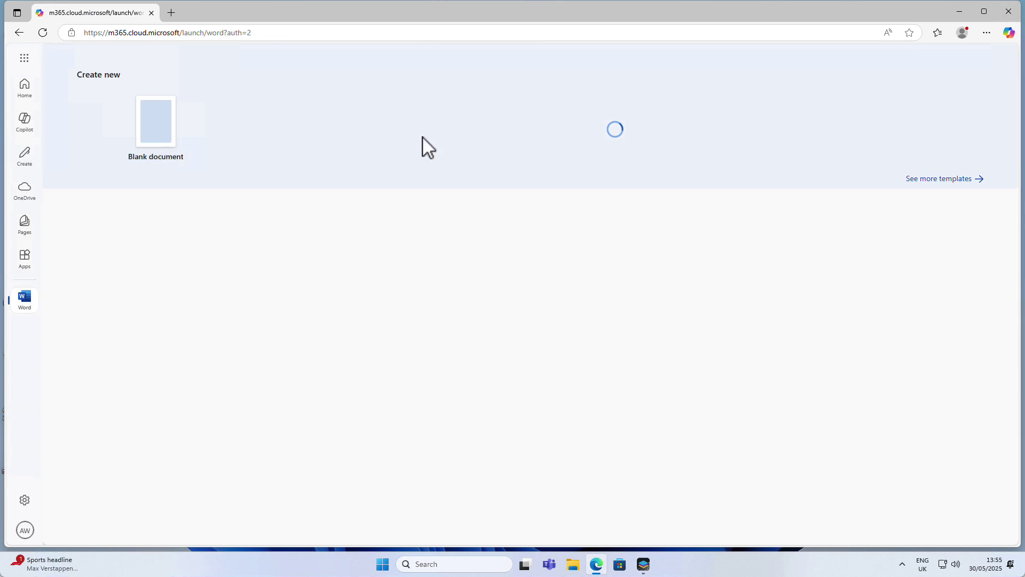
{"action": "left_click", "coordinate": [958, 11]}
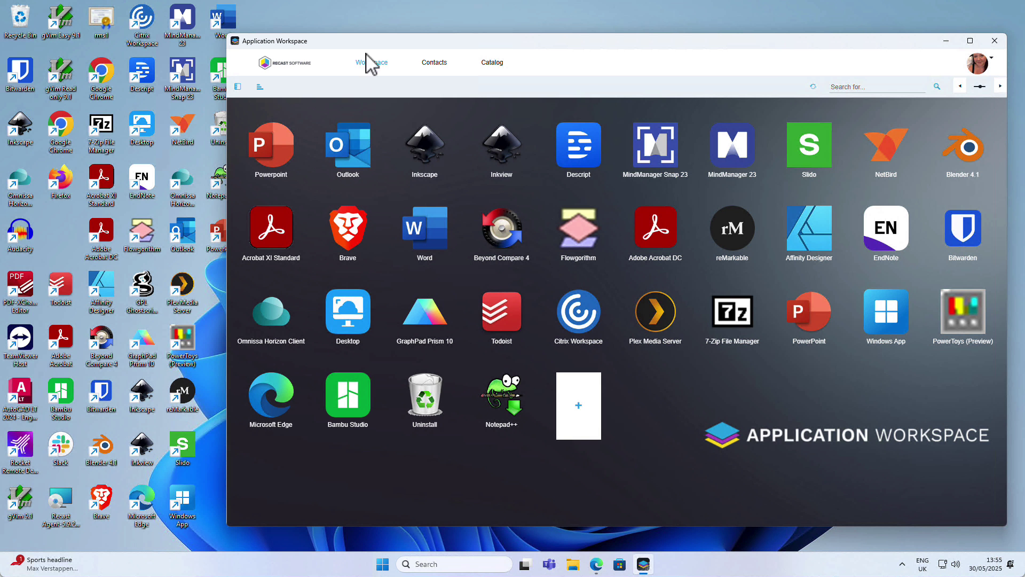
Inspect the full target path in the Word desktop shortcut's properties, and launch Word from that shortcut
{"action": "left_click_drag", "start_coordinate": [383, 39], "coordinate": [497, 43]}
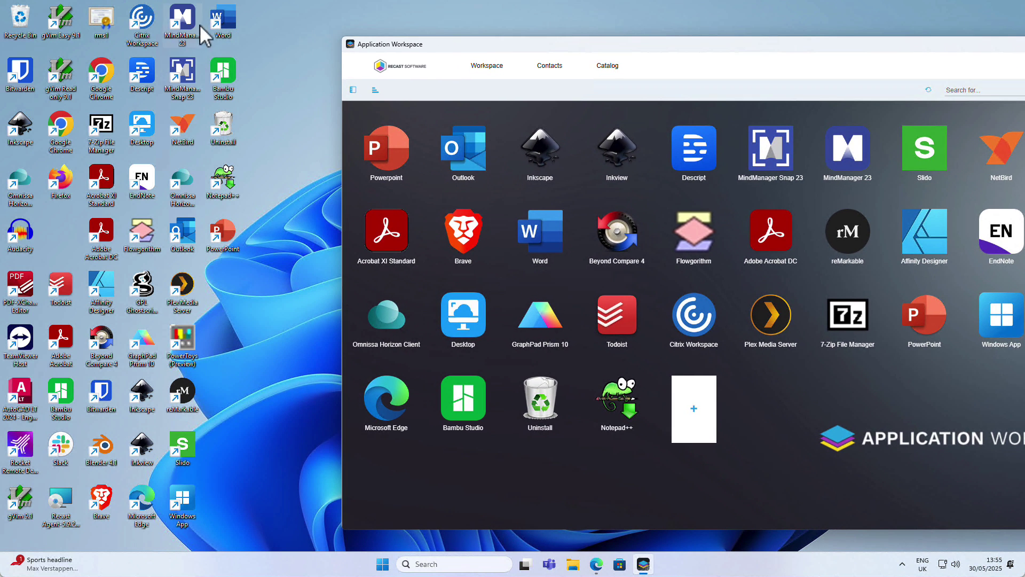
{"action": "right_click", "coordinate": [228, 15]}
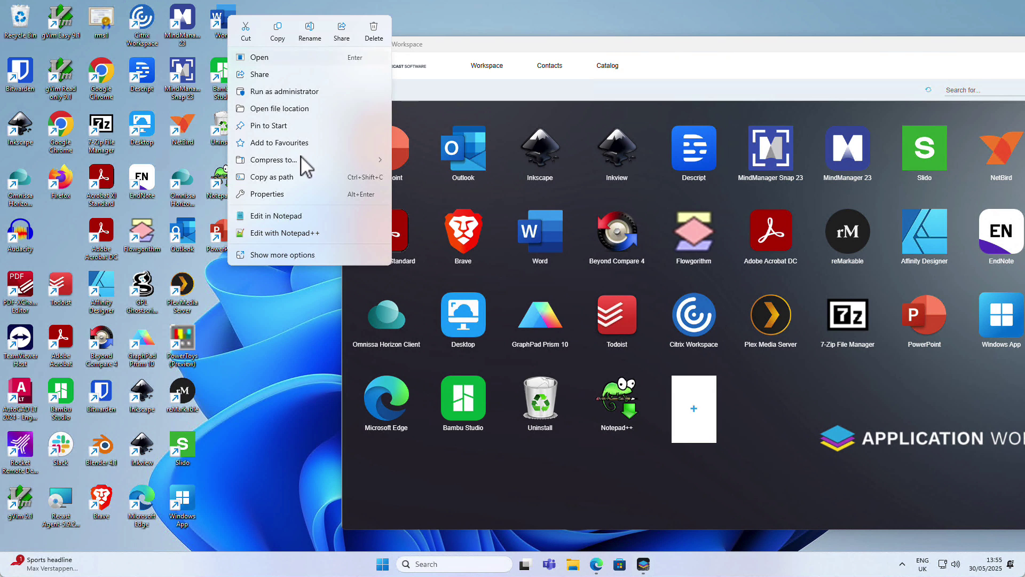
{"action": "left_click", "coordinate": [281, 193]}
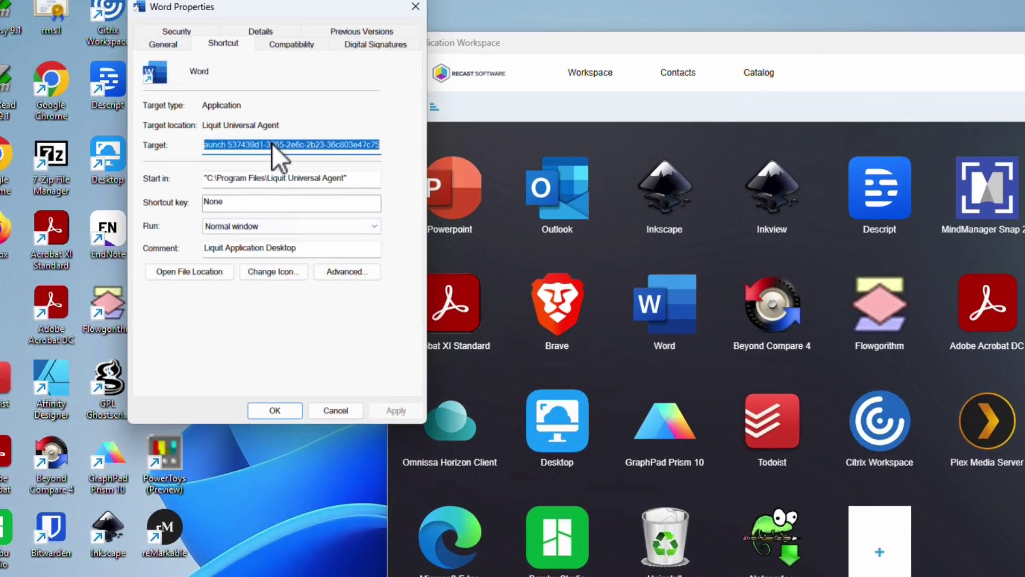
{"action": "left_click_drag", "start_coordinate": [274, 145], "coordinate": [177, 144]}
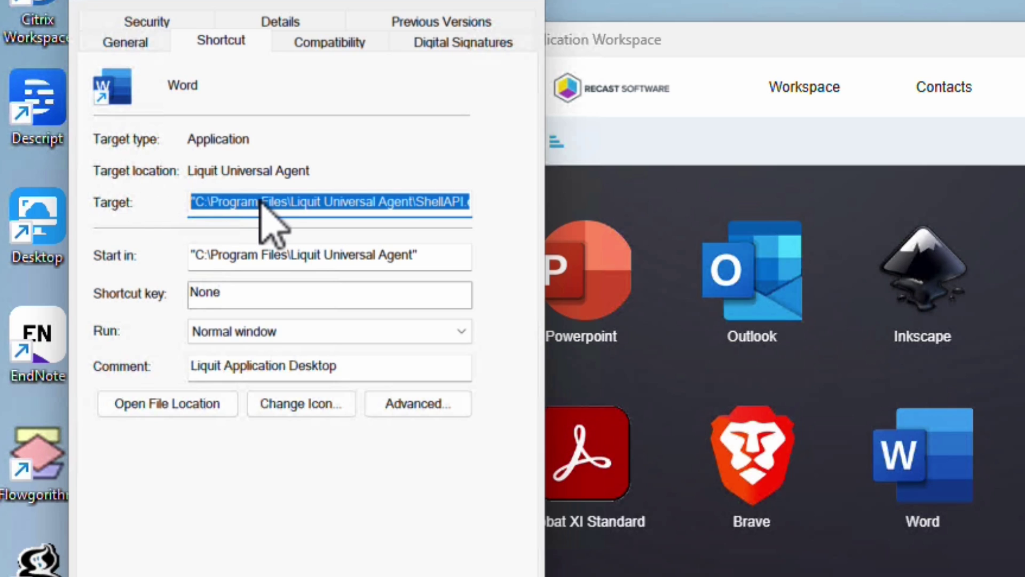
{"action": "left_click_drag", "start_coordinate": [260, 202], "coordinate": [531, 240]}
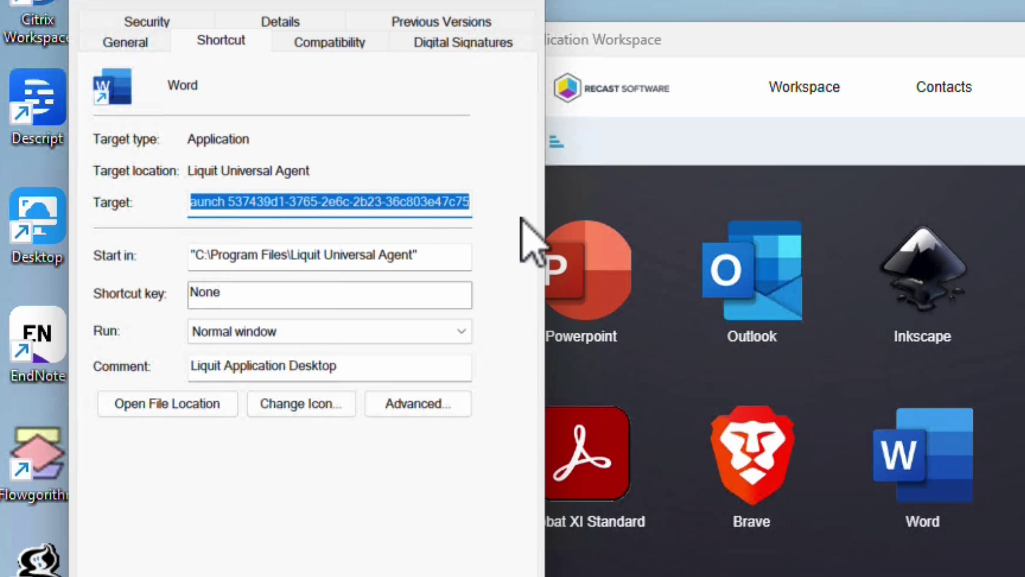
{"action": "key", "text": "Escape"}
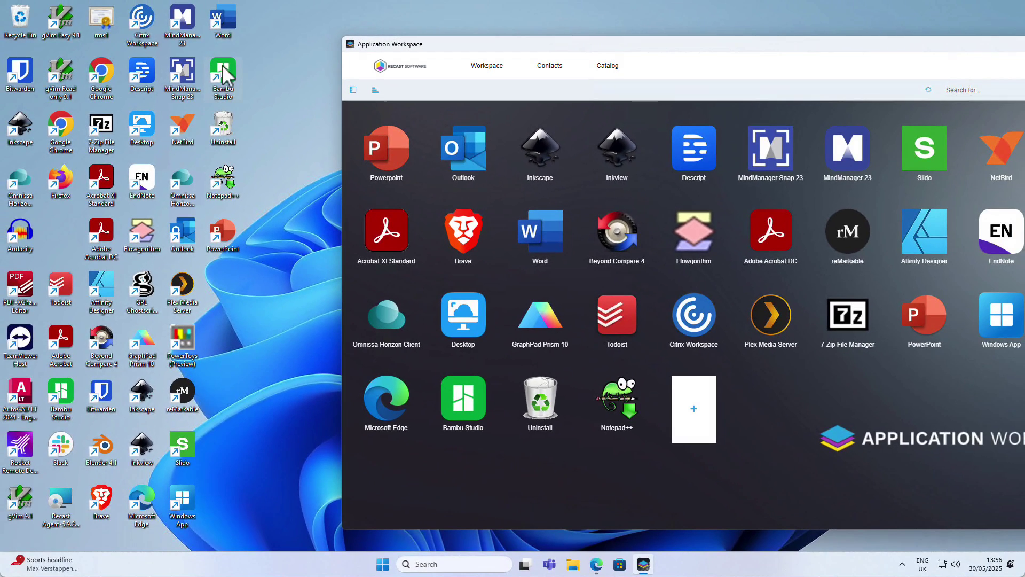
{"action": "left_click", "coordinate": [223, 26]}
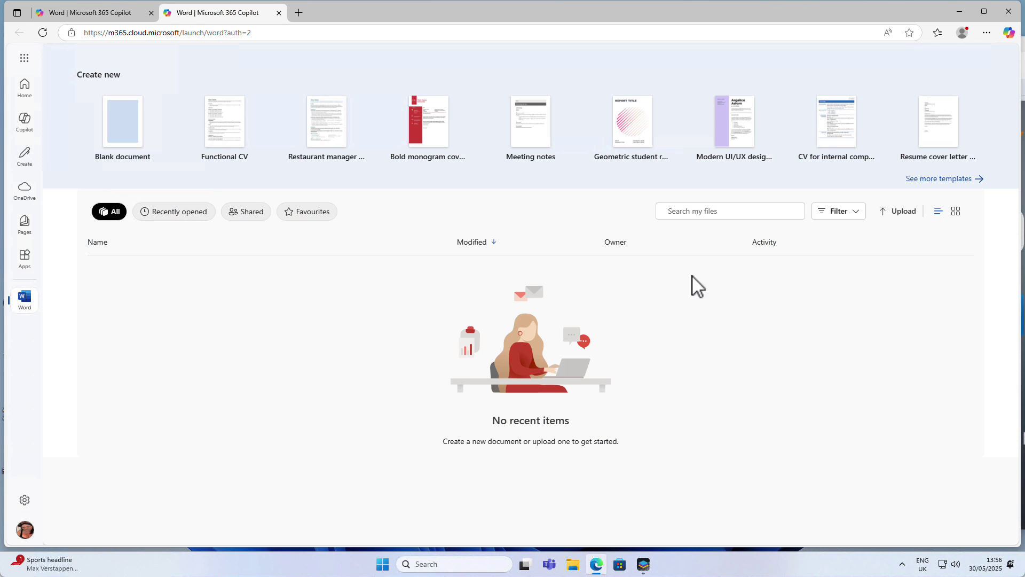
{"action": "left_click", "coordinate": [963, 11]}
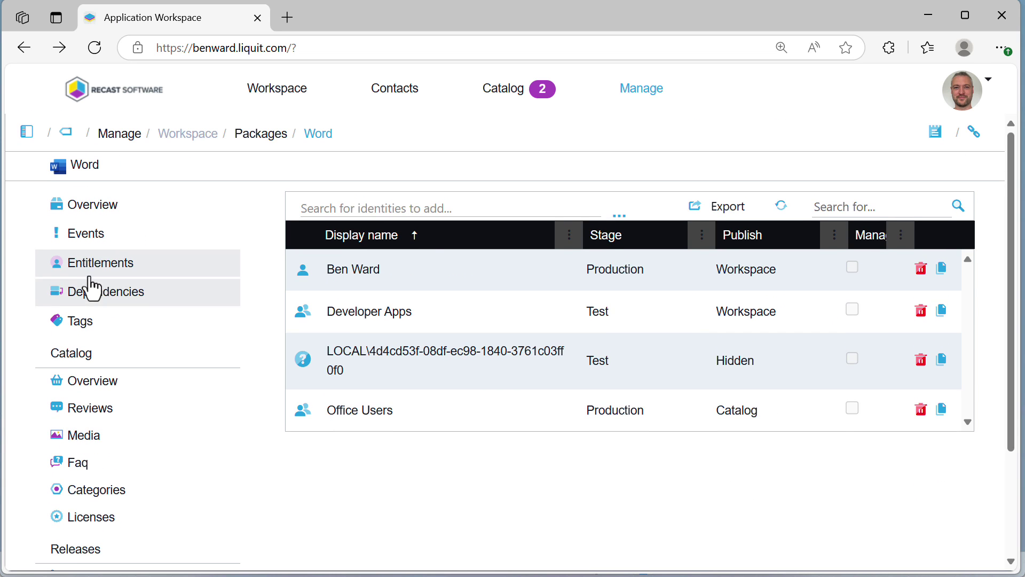
Switch back to the admin's Application Workspace and review the event history of the Word package
{"action": "left_click", "coordinate": [61, 236]}
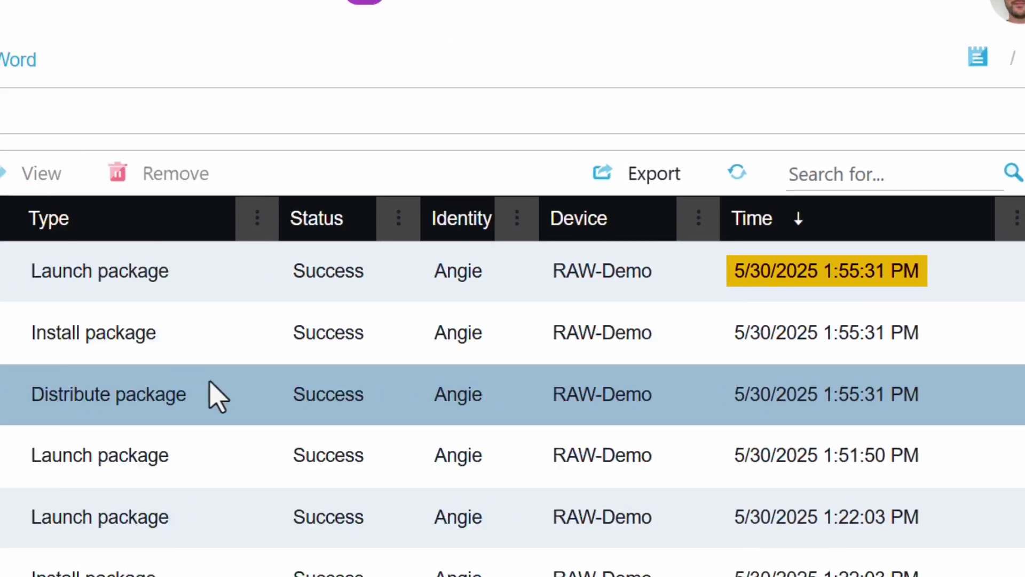
{"action": "scroll", "coordinate": [216, 398], "scroll_direction": "down", "scroll_amount": 9}
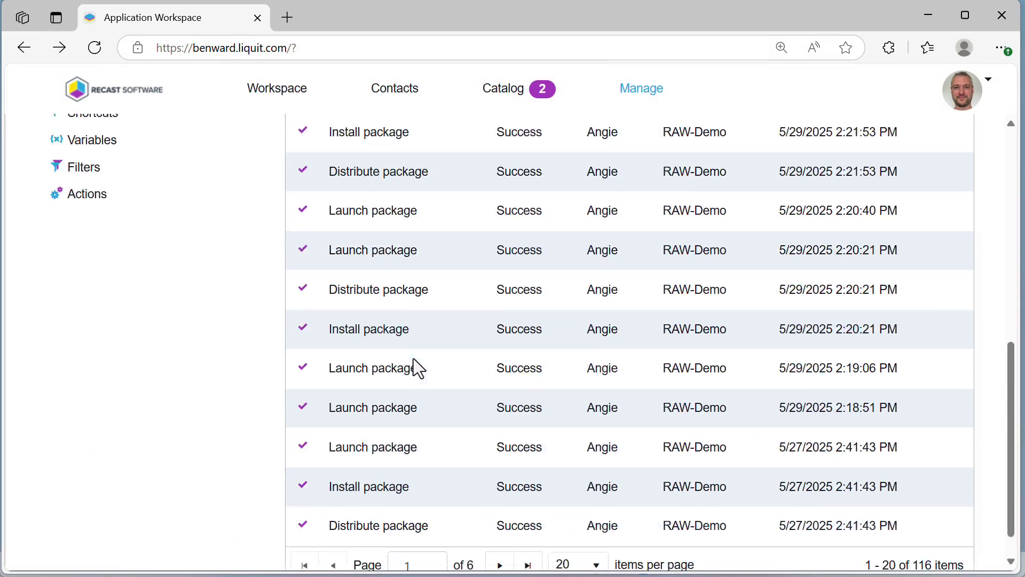
{"action": "scroll", "coordinate": [413, 357], "scroll_direction": "up", "scroll_amount": 10}
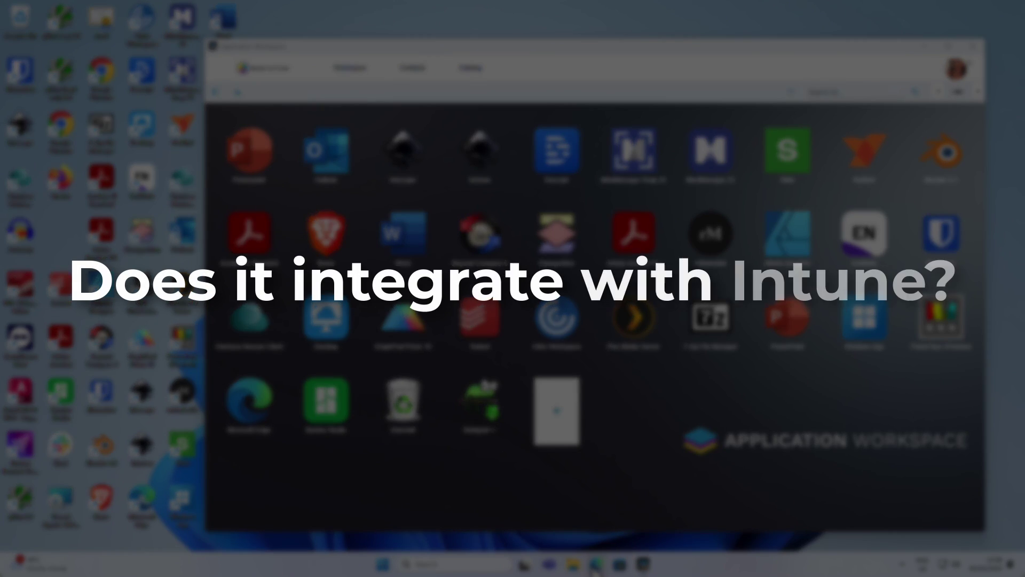
Switch to the Microsoft Intune admin center and review the properties of the Windows app AgentBootstrapper-Win-2.1.0.2.exe
{"action": "left_click", "coordinate": [594, 565]}
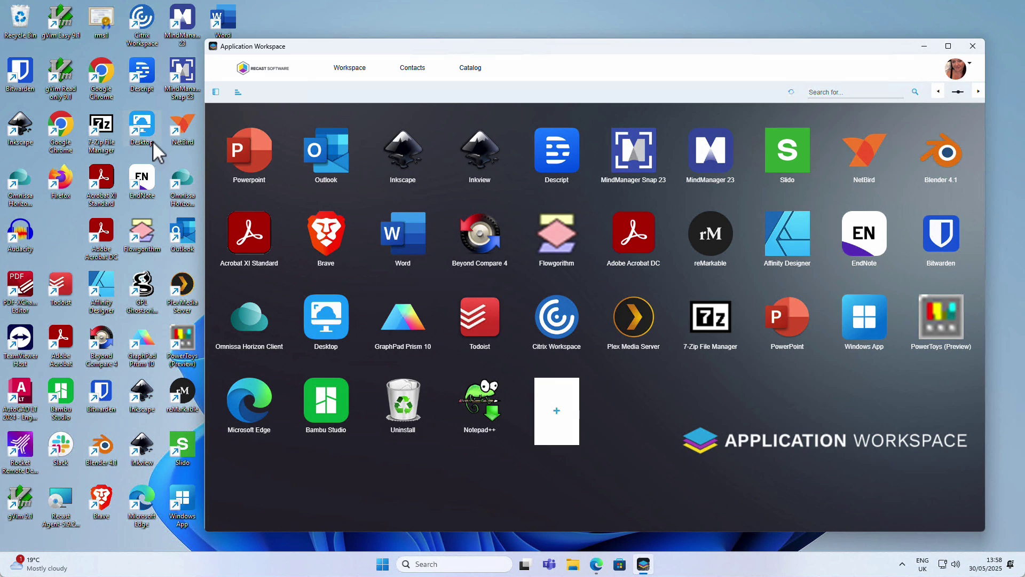
{"action": "left_click", "coordinate": [596, 564]}
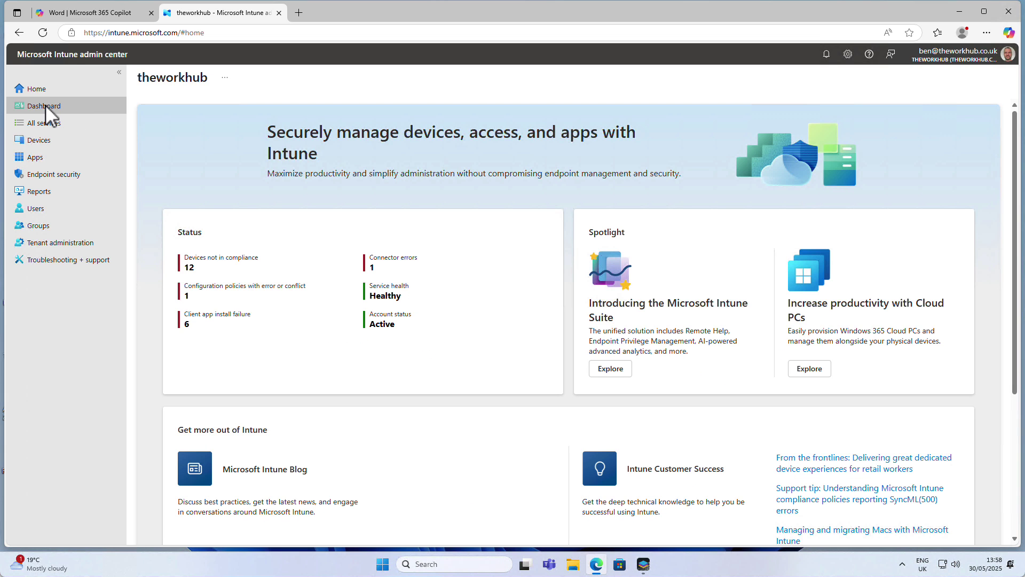
{"action": "left_click", "coordinate": [36, 156]}
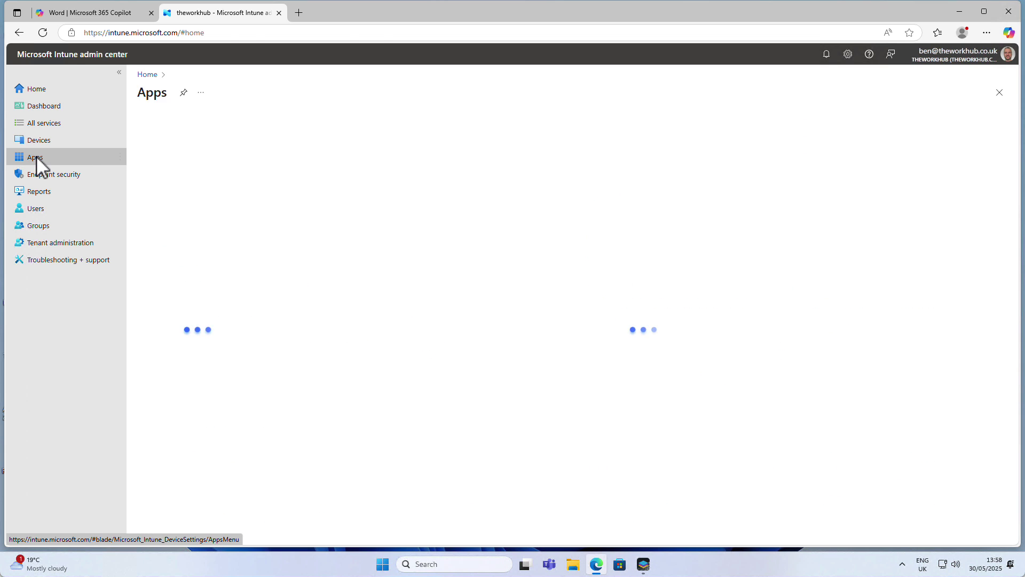
{"action": "left_click", "coordinate": [353, 182]}
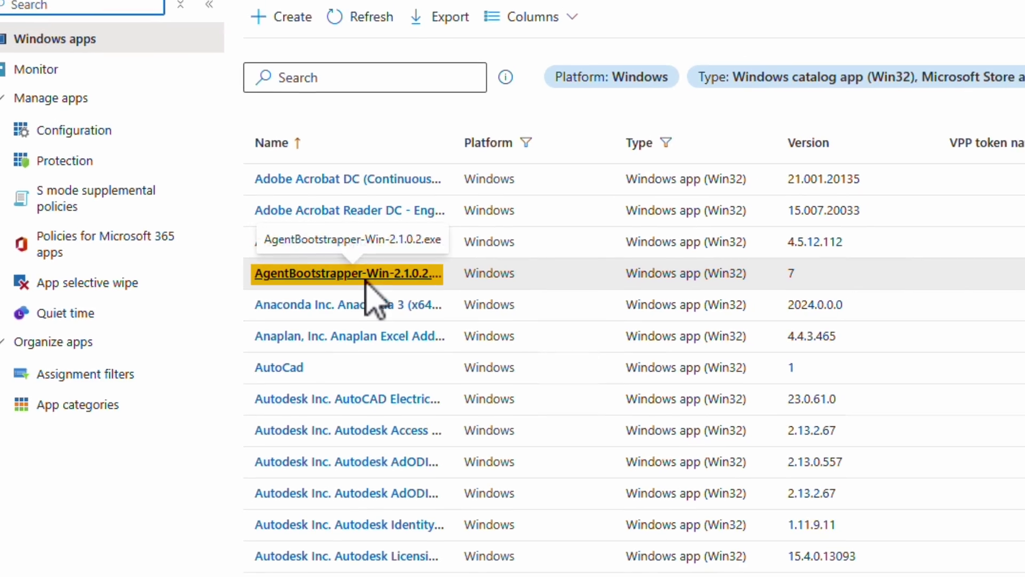
{"action": "left_click", "coordinate": [365, 279]}
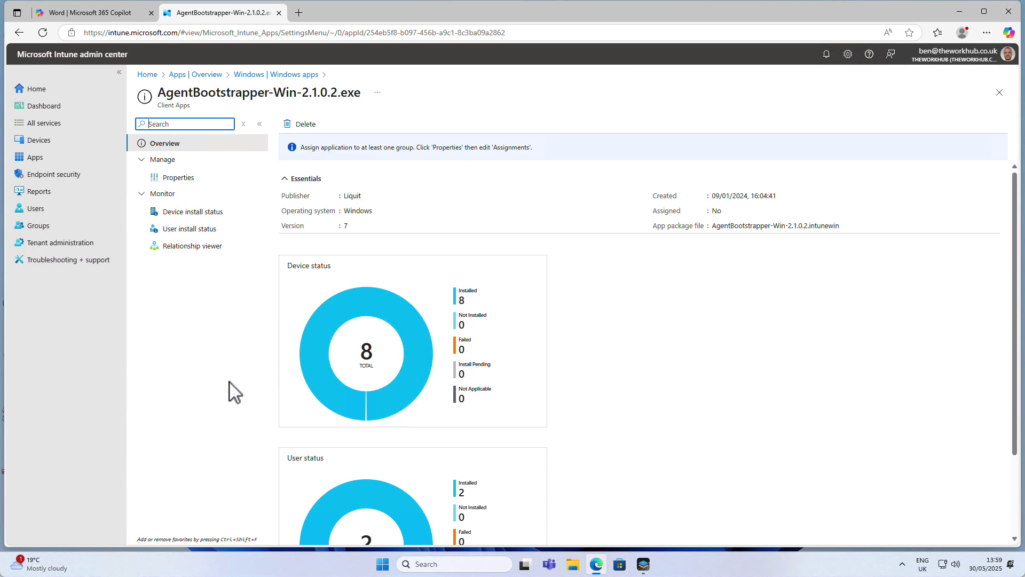
{"action": "left_click", "coordinate": [178, 177]}
{"action": "scroll", "coordinate": [464, 310], "scroll_direction": "down", "scroll_amount": 8}
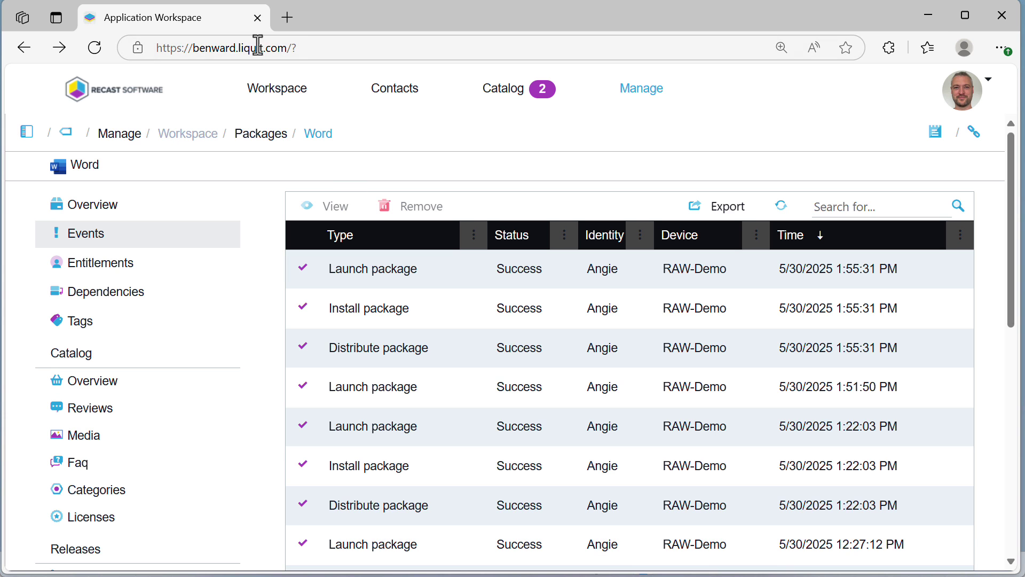
Return to the admin's Application Workspace and review the full list of identity groups
{"action": "left_click", "coordinate": [611, 101]}
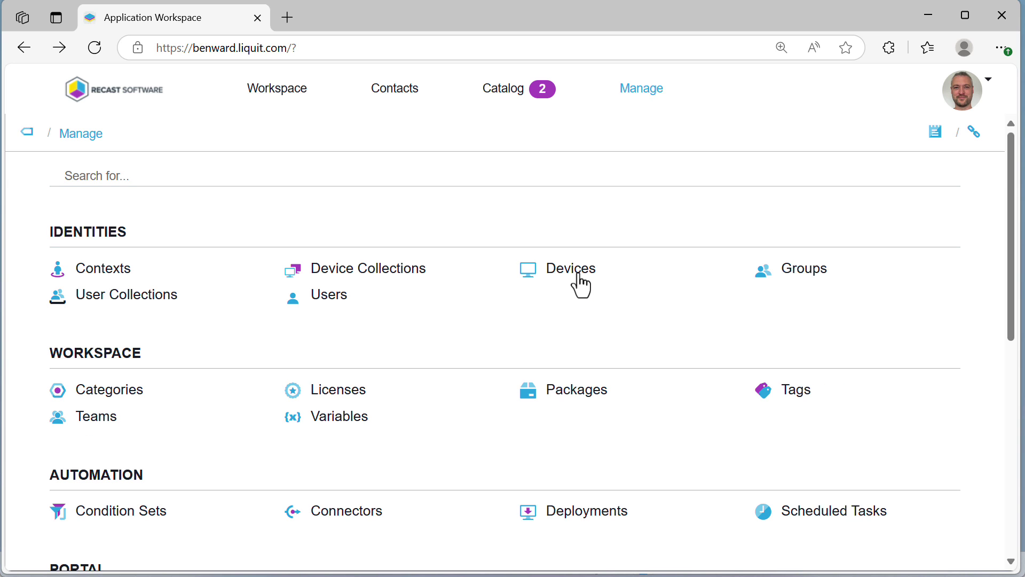
{"action": "left_click", "coordinate": [790, 270]}
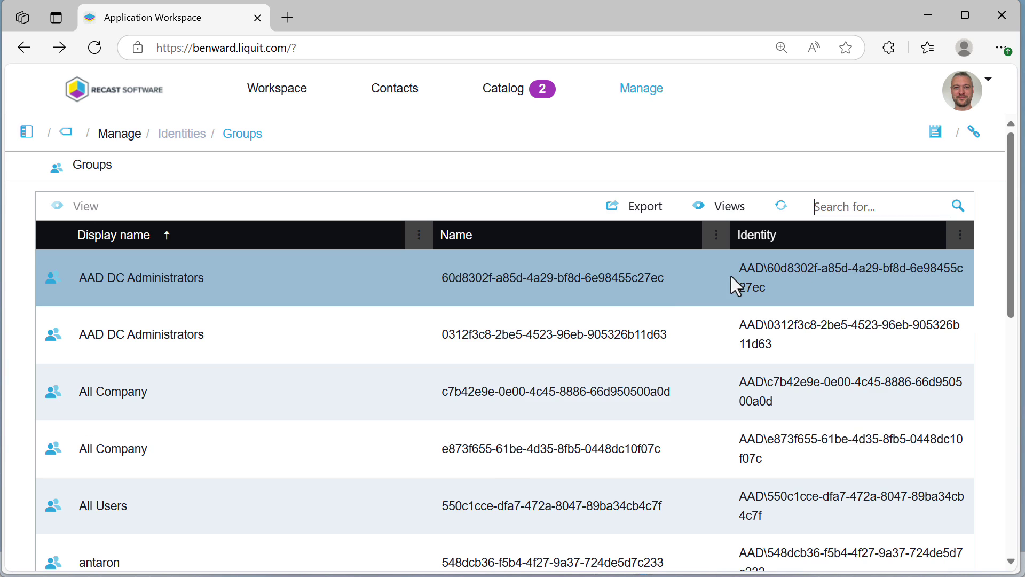
{"action": "scroll", "coordinate": [460, 450], "scroll_direction": "down", "scroll_amount": 5}
{"action": "scroll", "coordinate": [458, 450], "scroll_direction": "down", "scroll_amount": 6}
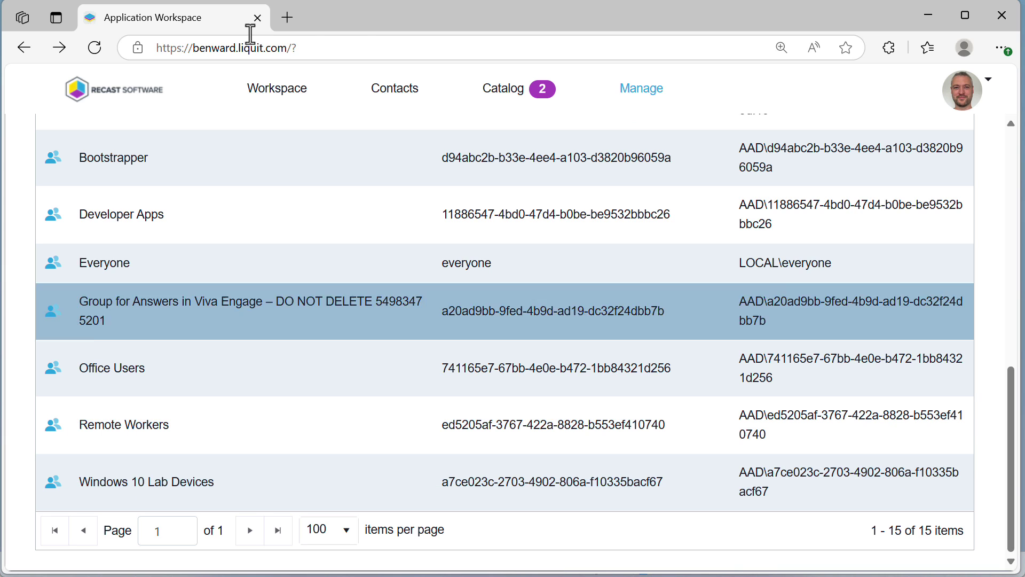
Open the AAD identity source under Authentication and examine its settings, including the application and OAuth 2 URL fields
{"action": "left_click", "coordinate": [656, 95]}
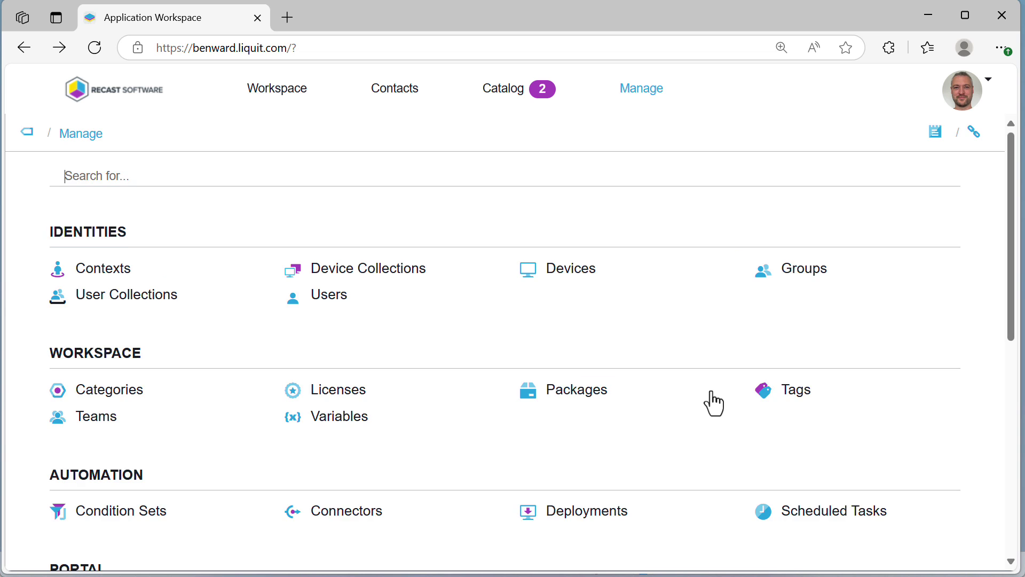
{"action": "scroll", "coordinate": [712, 398], "scroll_direction": "down", "scroll_amount": 8}
{"action": "left_click", "coordinate": [829, 278]}
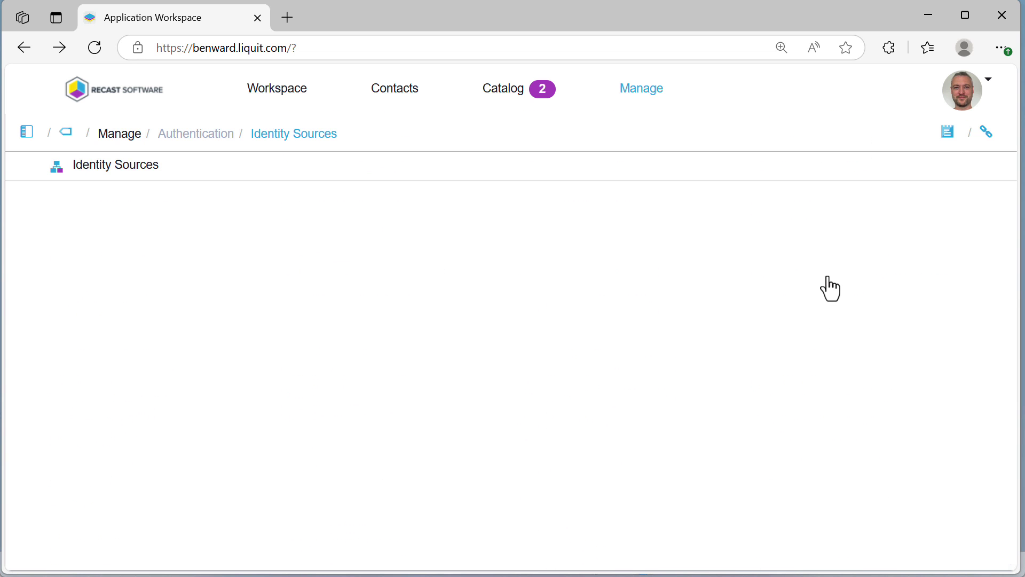
{"action": "left_click", "coordinate": [223, 275]}
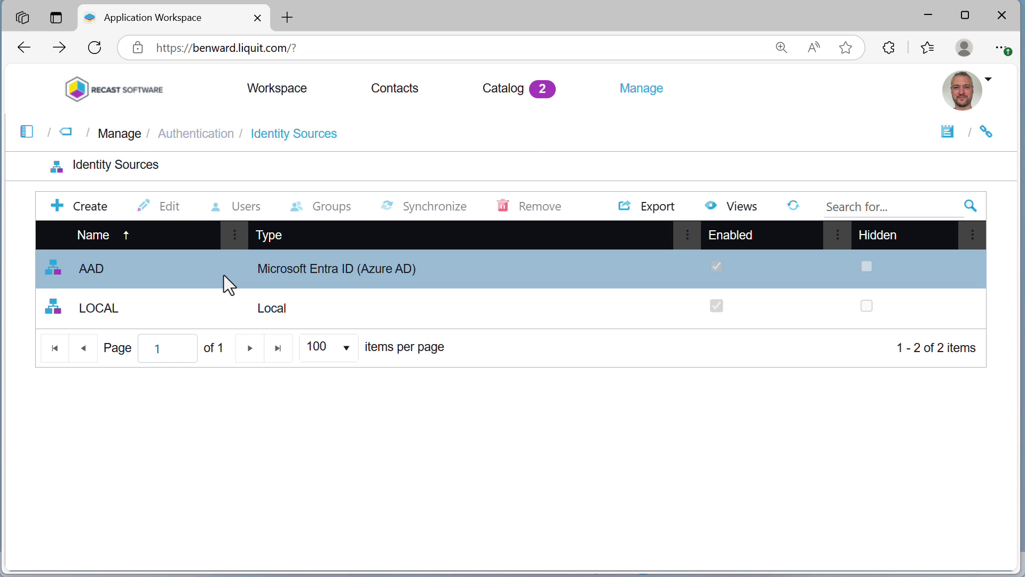
{"action": "double_click", "coordinate": [223, 274]}
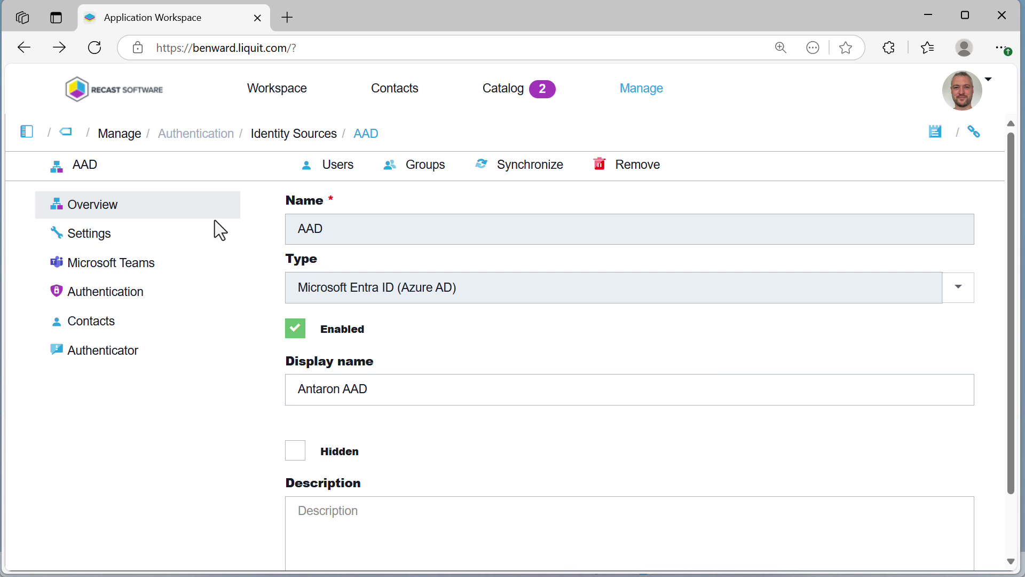
{"action": "left_click", "coordinate": [160, 238]}
{"action": "scroll", "coordinate": [737, 437], "scroll_direction": "down", "scroll_amount": 5}
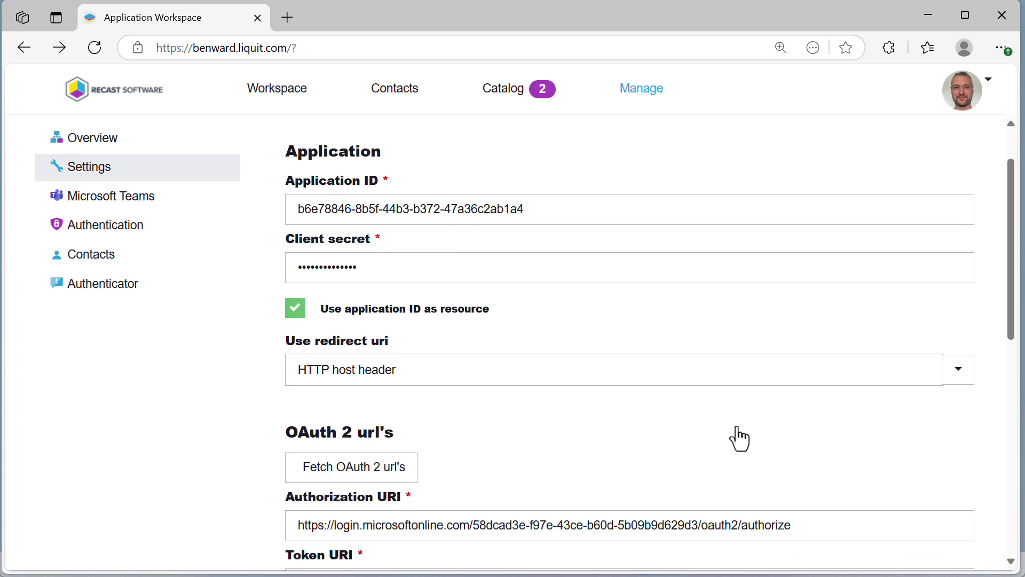
{"action": "scroll", "coordinate": [300, 396], "scroll_direction": "down", "scroll_amount": 3}
{"action": "scroll", "coordinate": [210, 418], "scroll_direction": "up", "scroll_amount": 5}
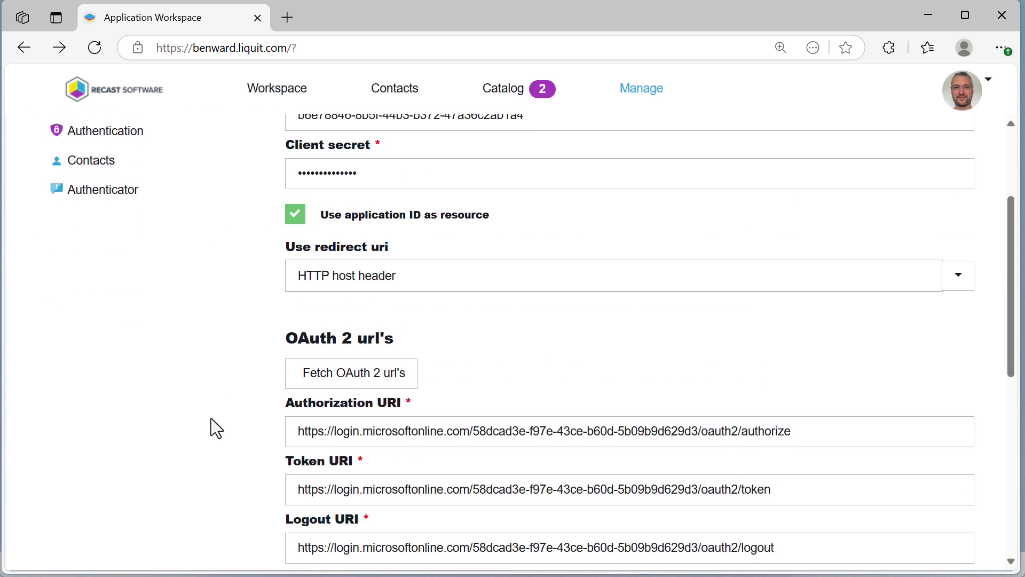
{"action": "scroll", "coordinate": [213, 429], "scroll_direction": "up", "scroll_amount": 2}
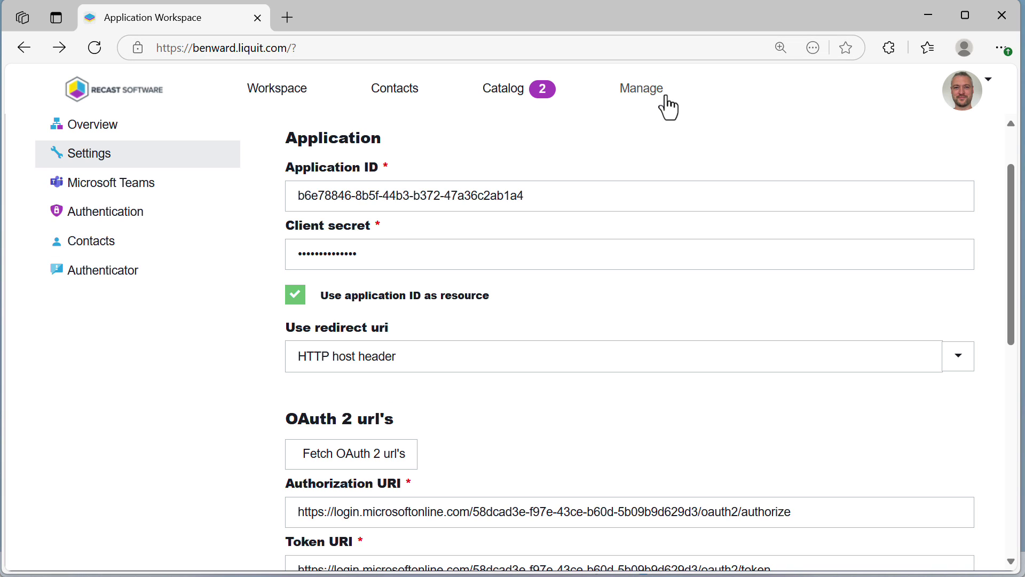
Search the workspace packages for "word", open the Word package, and bring up the launch action set among its release actions
{"action": "left_click", "coordinate": [648, 98]}
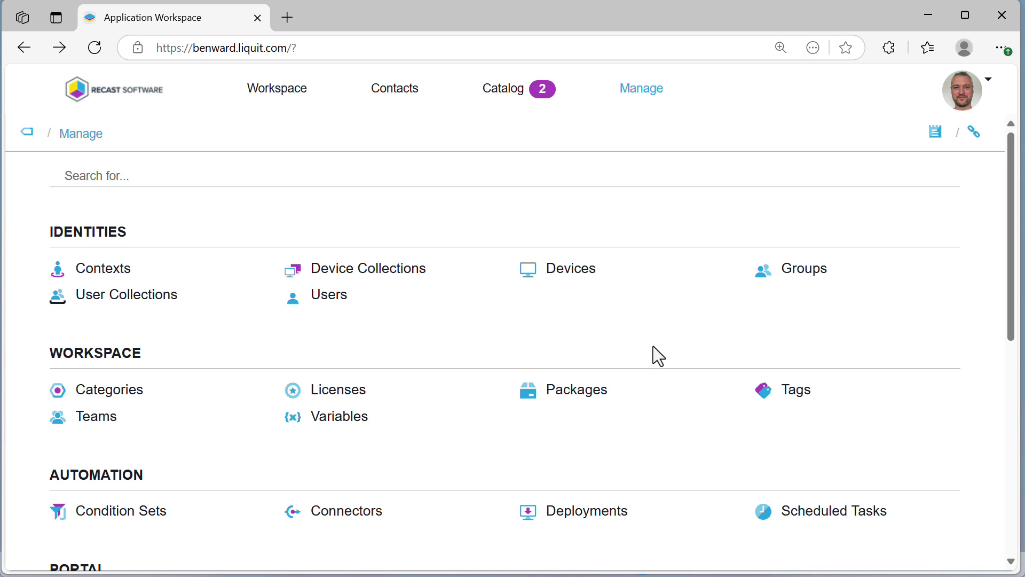
{"action": "scroll", "coordinate": [652, 347], "scroll_direction": "down", "scroll_amount": 2}
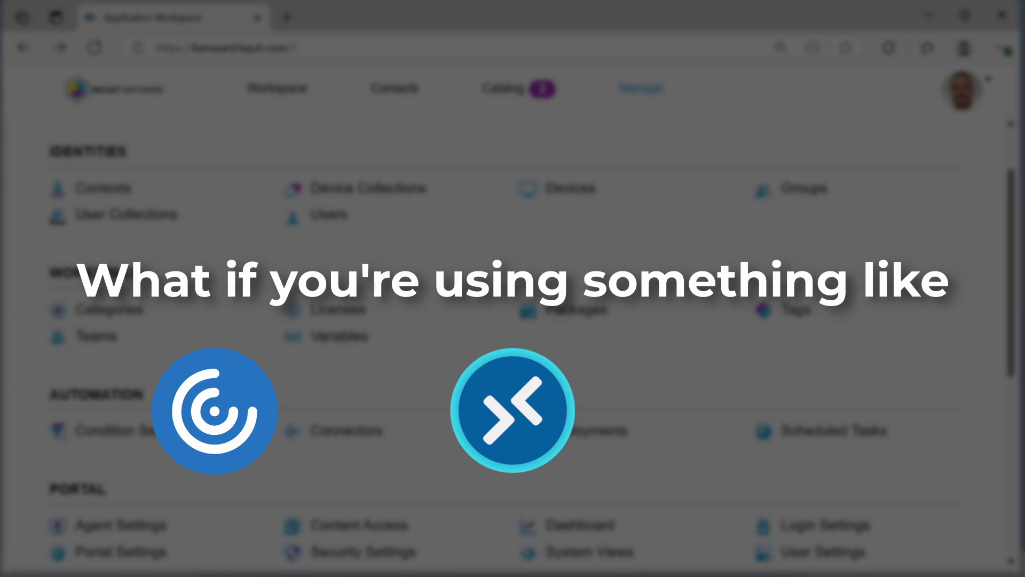
{"action": "left_click", "coordinate": [575, 315]}
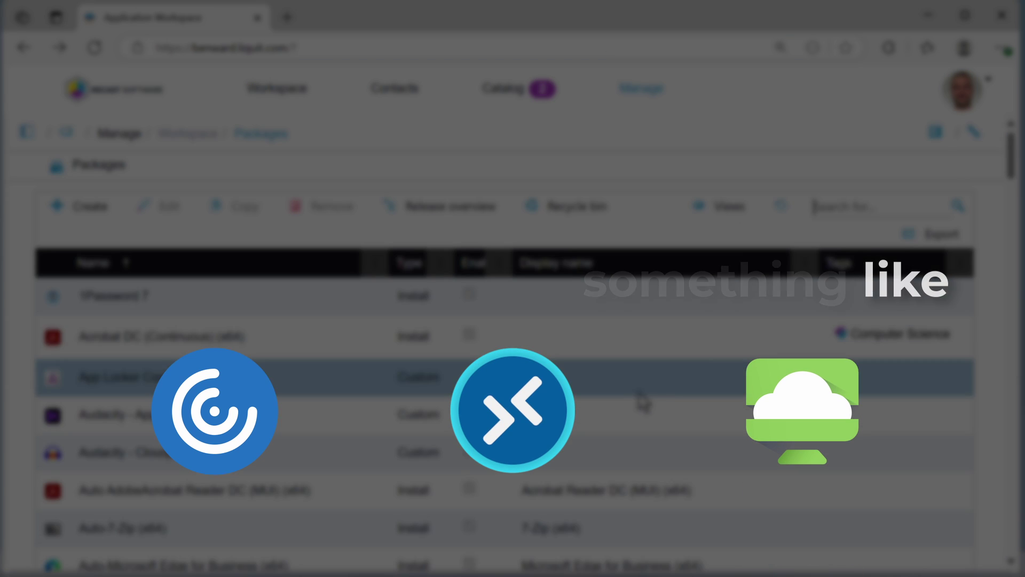
{"action": "left_click", "coordinate": [868, 203]}
{"action": "type", "text": "wo"}
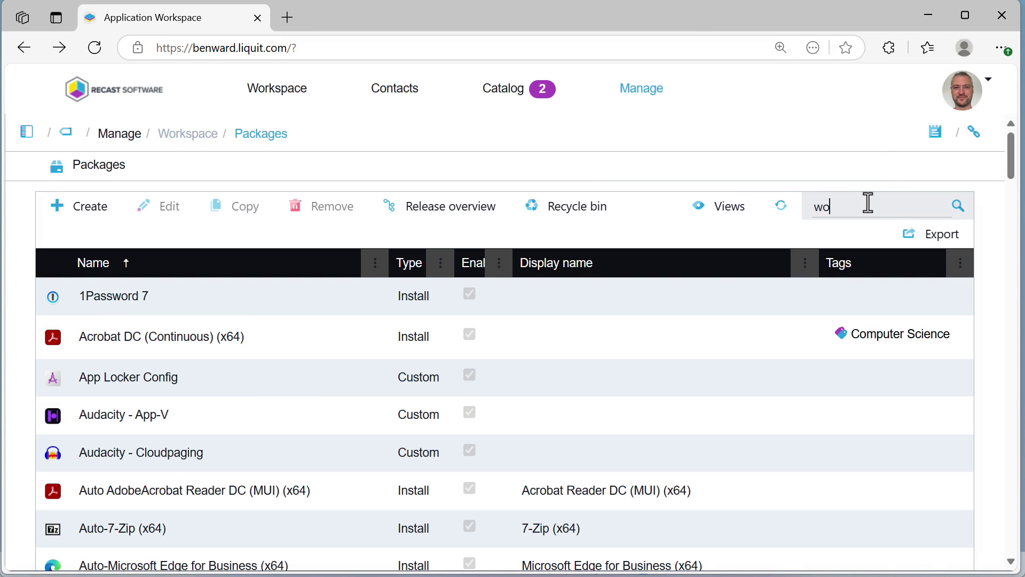
{"action": "type", "text": "rd"}
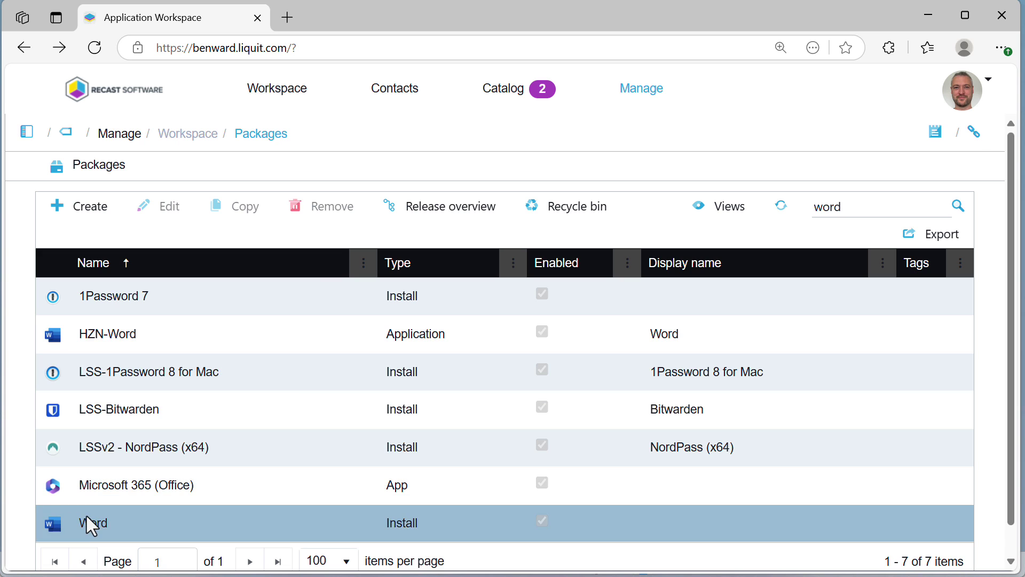
{"action": "left_click", "coordinate": [91, 524]}
{"action": "scroll", "coordinate": [115, 496], "scroll_direction": "down", "scroll_amount": 5}
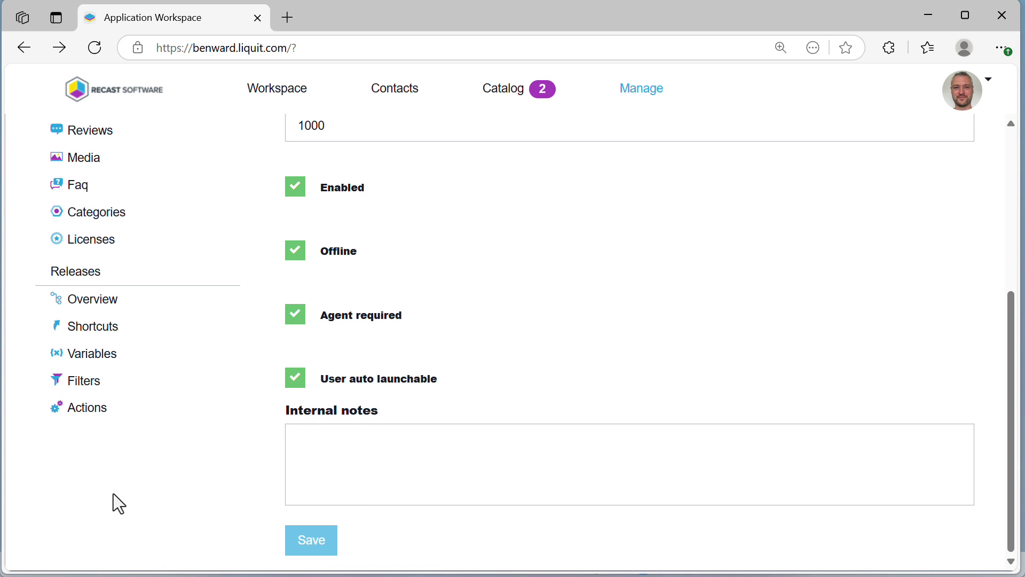
{"action": "left_click", "coordinate": [114, 411]}
{"action": "scroll", "coordinate": [505, 448], "scroll_direction": "down", "scroll_amount": 10}
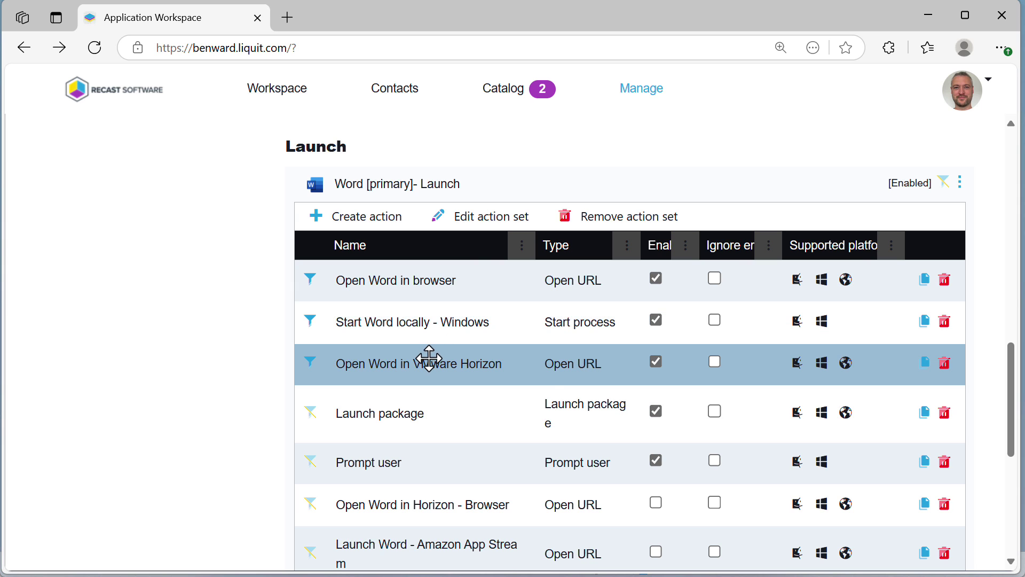
Place Open Word in VMware Horizon above Start Word locally - Windows, and filter Open Word in browser by Platform version equal to Windows 10
{"action": "double_click", "coordinate": [432, 286]}
{"action": "left_click", "coordinate": [442, 385]}
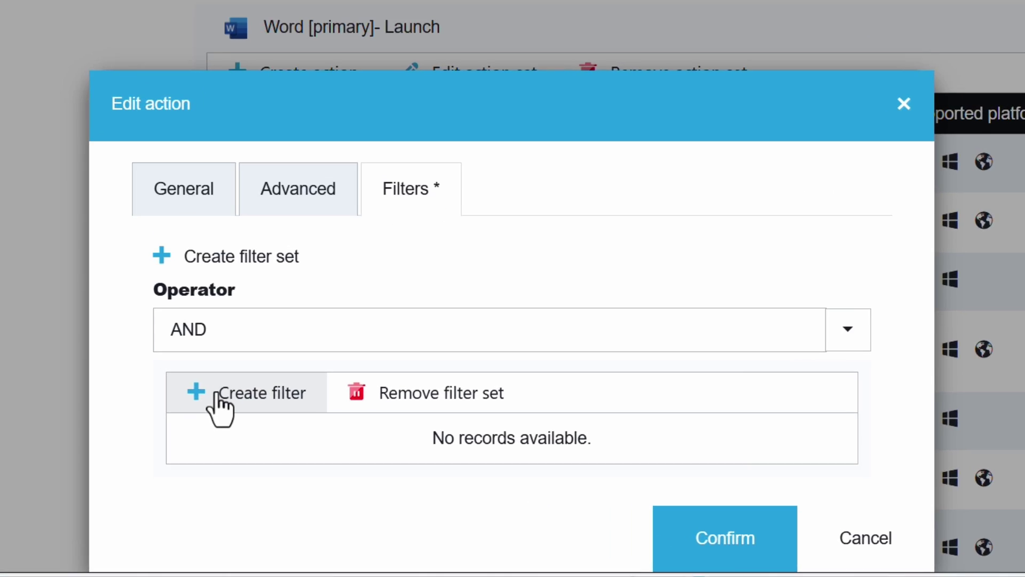
{"action": "left_click", "coordinate": [304, 453]}
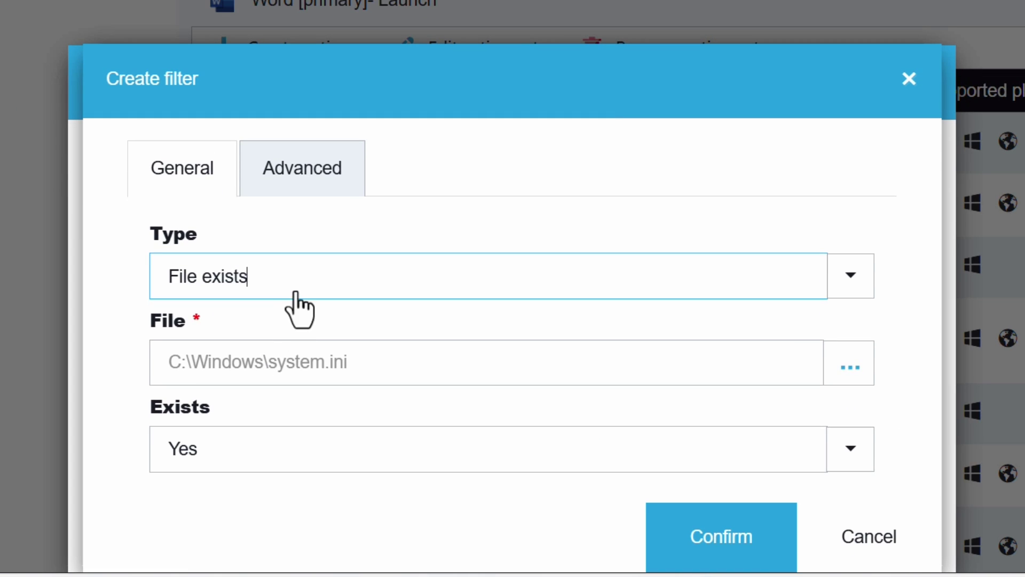
{"action": "left_click", "coordinate": [300, 278]}
{"action": "type", "text": "platform"}
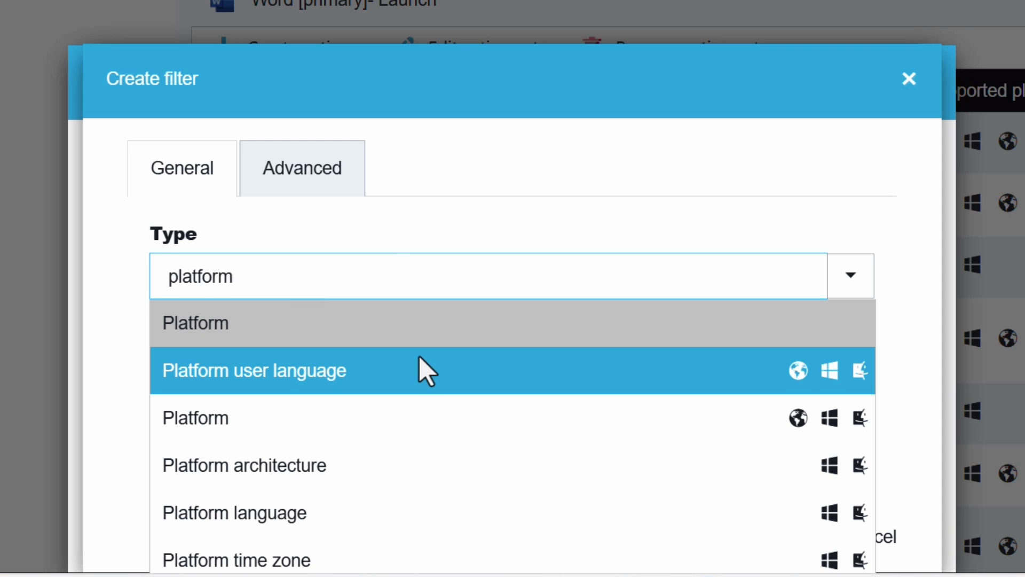
{"action": "scroll", "coordinate": [422, 366], "scroll_direction": "down", "scroll_amount": 2}
{"action": "left_click", "coordinate": [292, 549]}
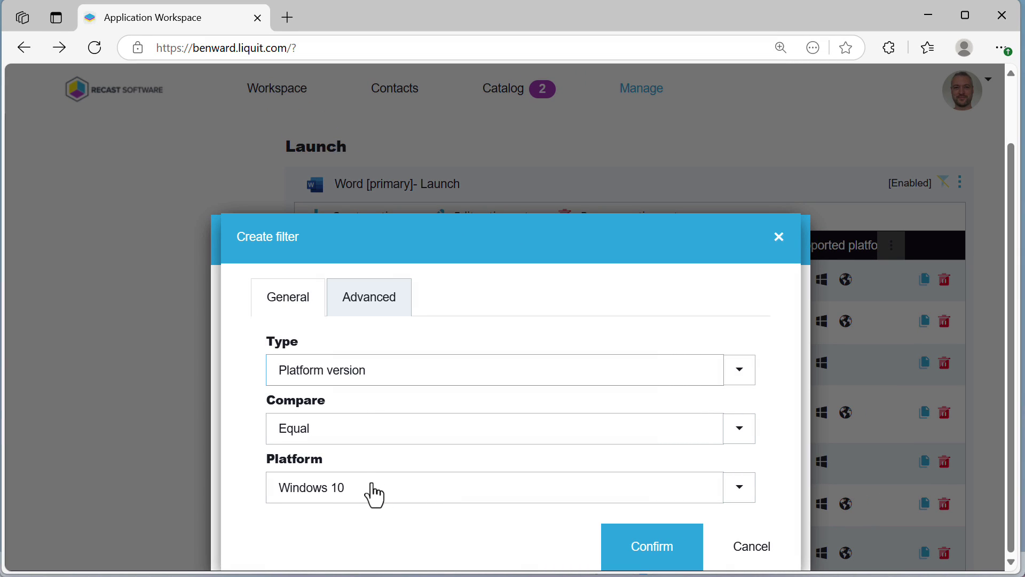
{"action": "left_click", "coordinate": [618, 556]}
{"action": "left_click", "coordinate": [651, 555]}
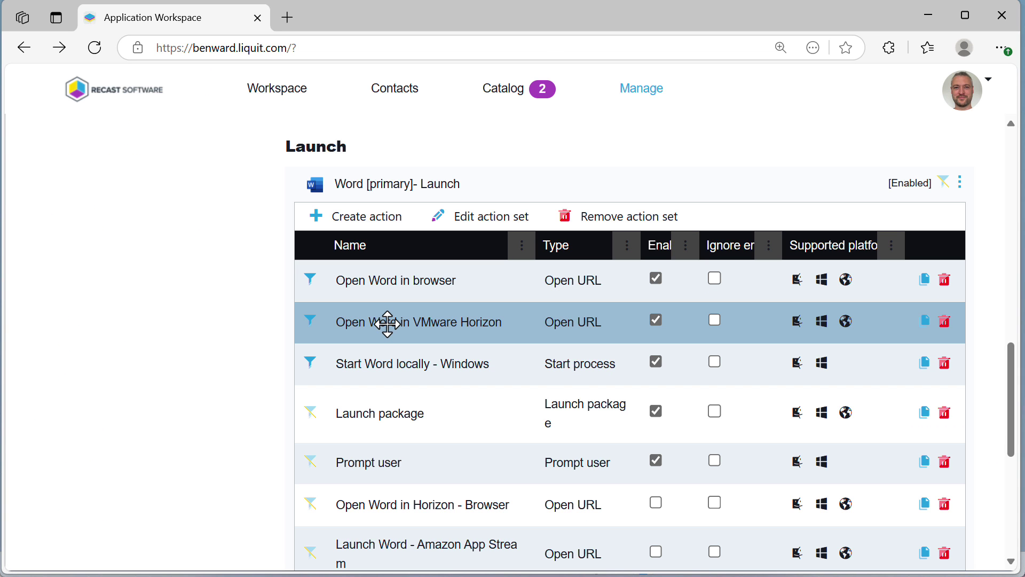
Inspect the filters and general settings of the Open Word in VMware Horizon launch action, and close its editor
{"action": "double_click", "coordinate": [387, 323]}
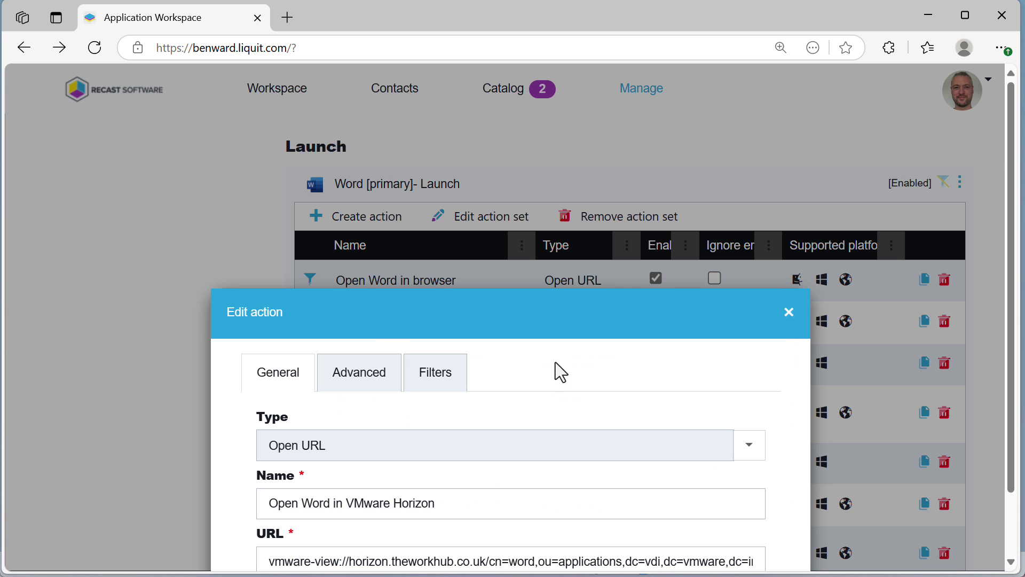
{"action": "left_click", "coordinate": [460, 380]}
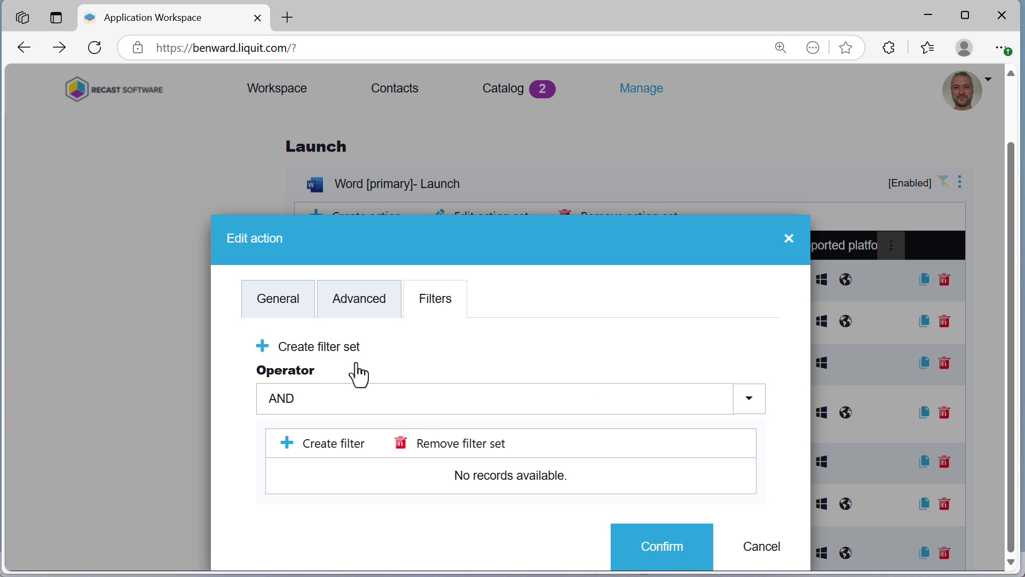
{"action": "left_click", "coordinate": [291, 304]}
{"action": "left_click", "coordinate": [640, 556]}
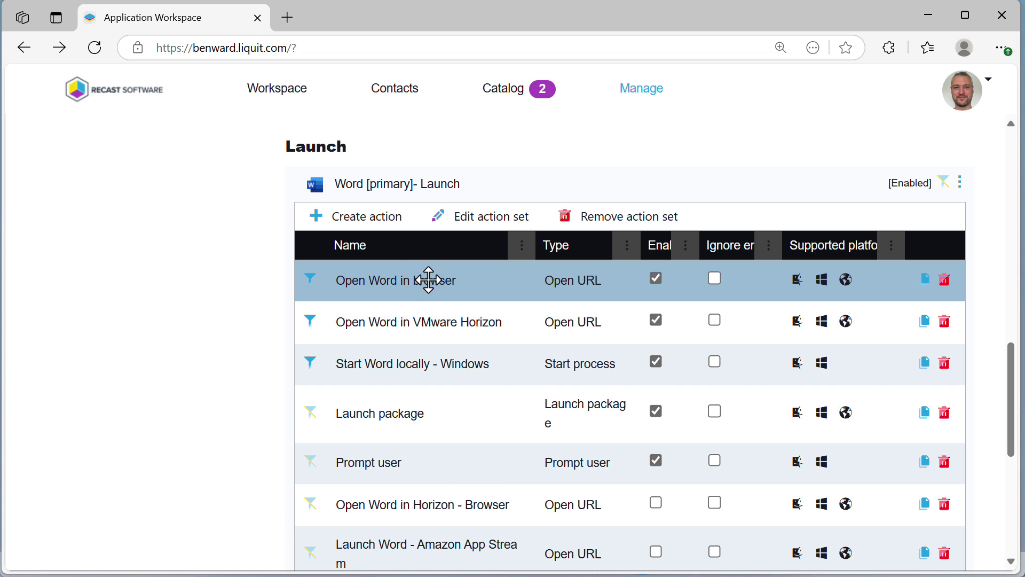
Publish the Word package's Development release to the Production stage, leaving the release name and description empty
{"action": "scroll", "coordinate": [477, 389], "scroll_direction": "up", "scroll_amount": 15}
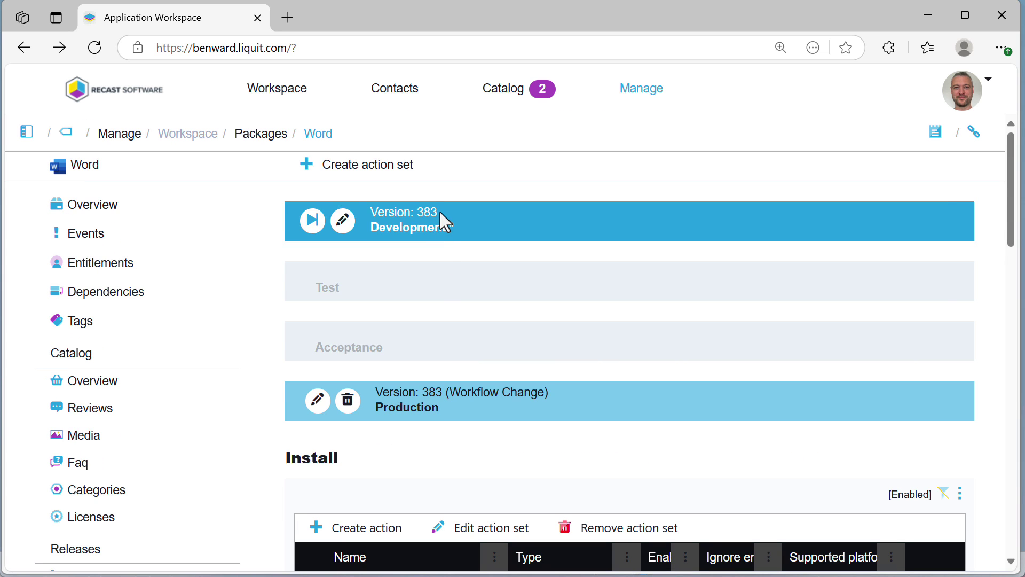
{"action": "left_click_drag", "start_coordinate": [440, 212], "coordinate": [438, 396]}
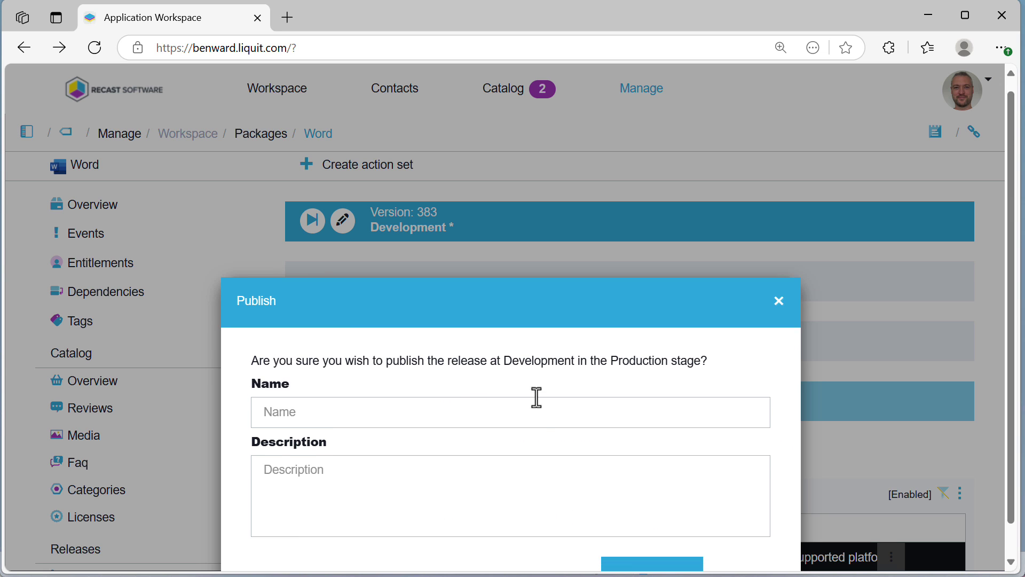
{"action": "left_click", "coordinate": [630, 540]}
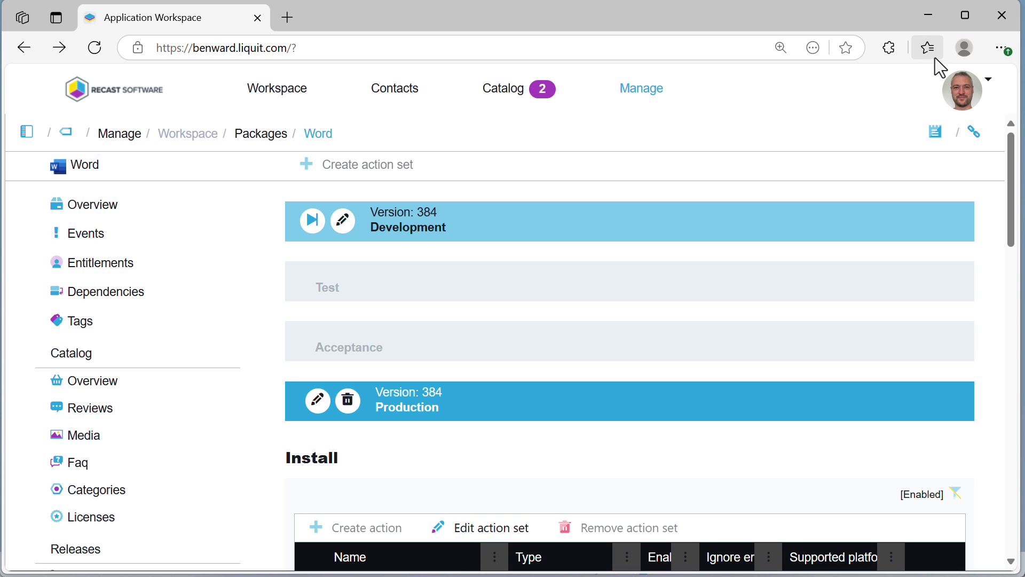
Switch to the end user's Application Workspace, refresh it, launch Word, move its window slightly, and close it
{"action": "left_click", "coordinate": [925, 16]}
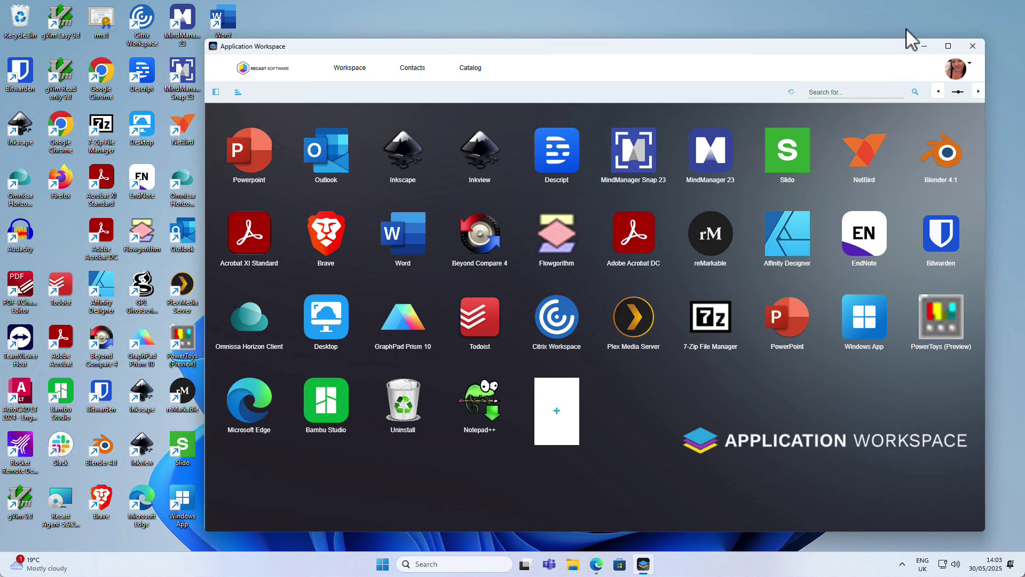
{"action": "left_click", "coordinate": [790, 92]}
{"action": "left_click", "coordinate": [410, 242]}
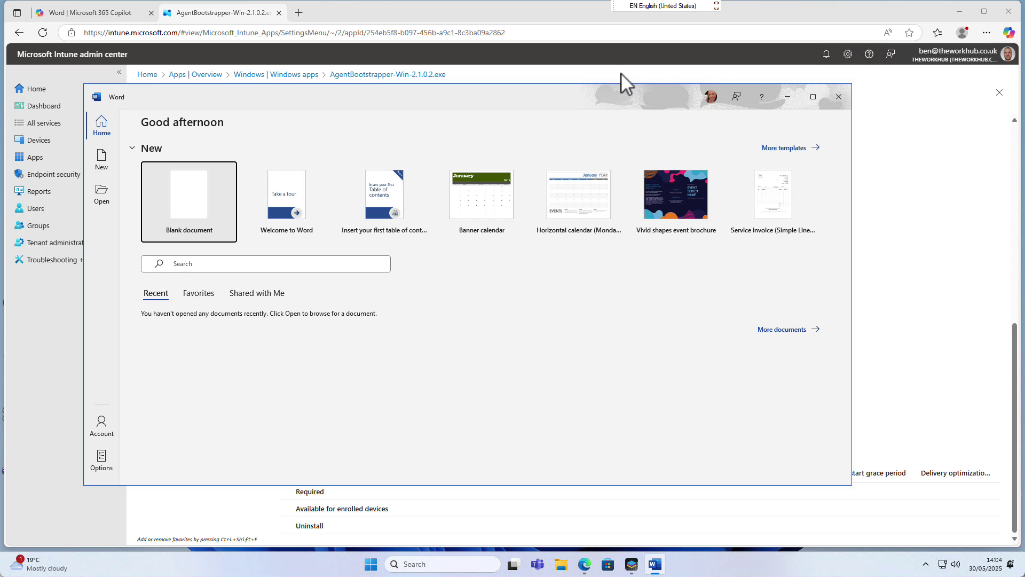
{"action": "mouse_move", "coordinate": [594, 102]}
{"action": "left_mouse_down"}
{"action": "mouse_move", "coordinate": [546, 69]}
{"action": "mouse_move", "coordinate": [594, 96]}
{"action": "left_mouse_up"}
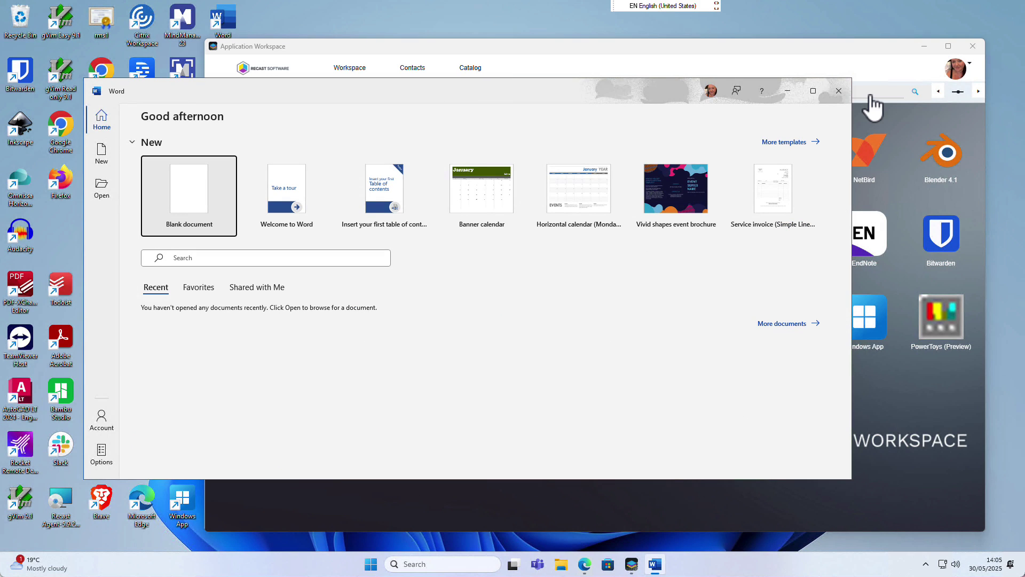
{"action": "left_click", "coordinate": [839, 91]}
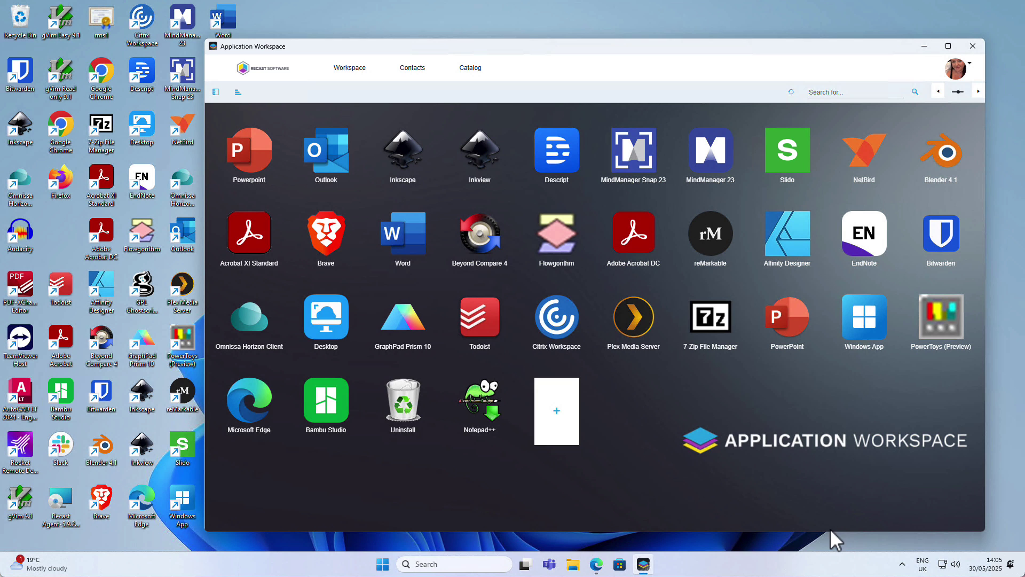
Open the problem report form for Notepad++ in the end user's workspace, and close it without submitting feedback
{"action": "right_click", "coordinate": [472, 408]}
{"action": "right_click", "coordinate": [483, 398]}
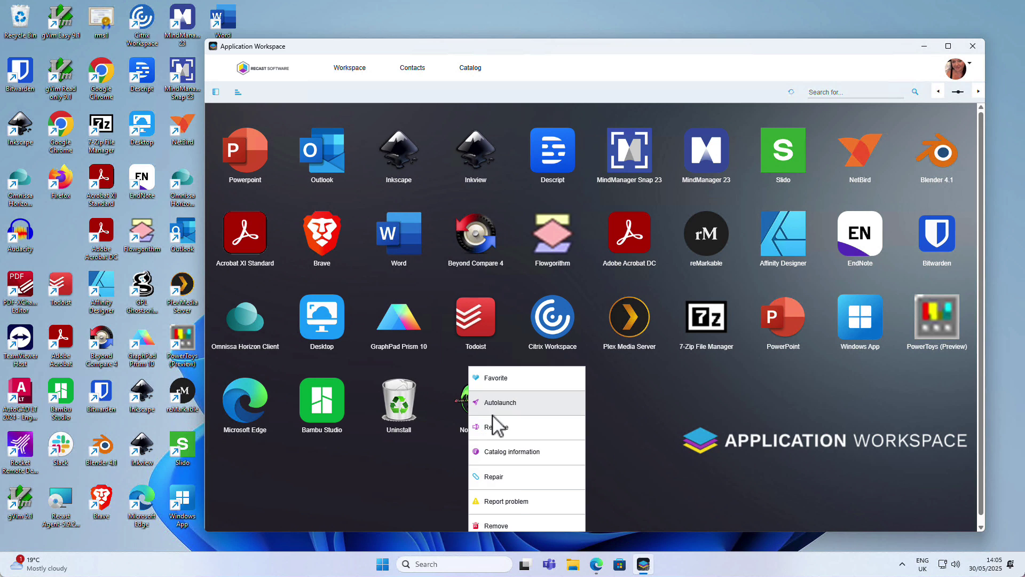
{"action": "left_click", "coordinate": [506, 501]}
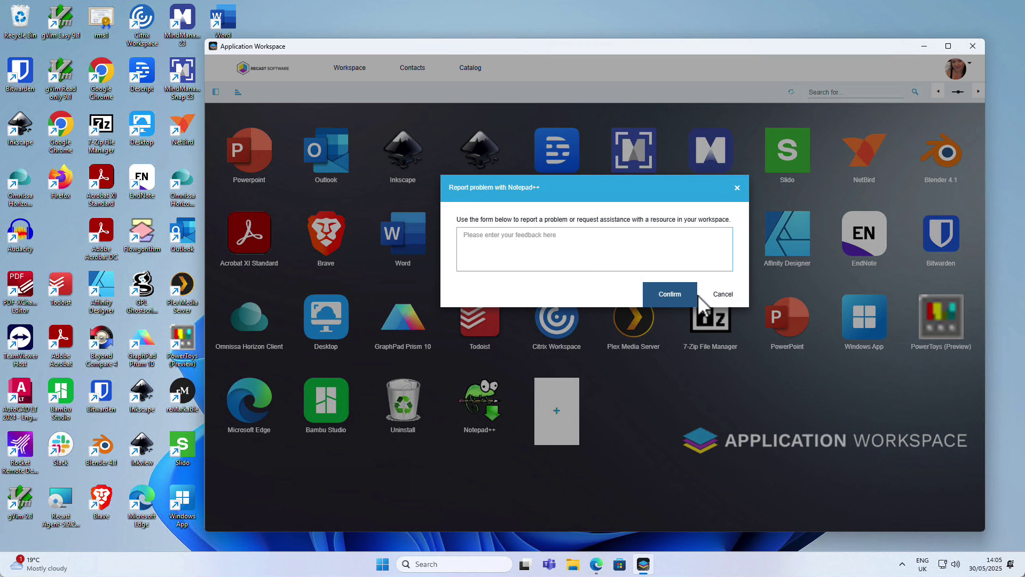
{"action": "left_click", "coordinate": [717, 296]}
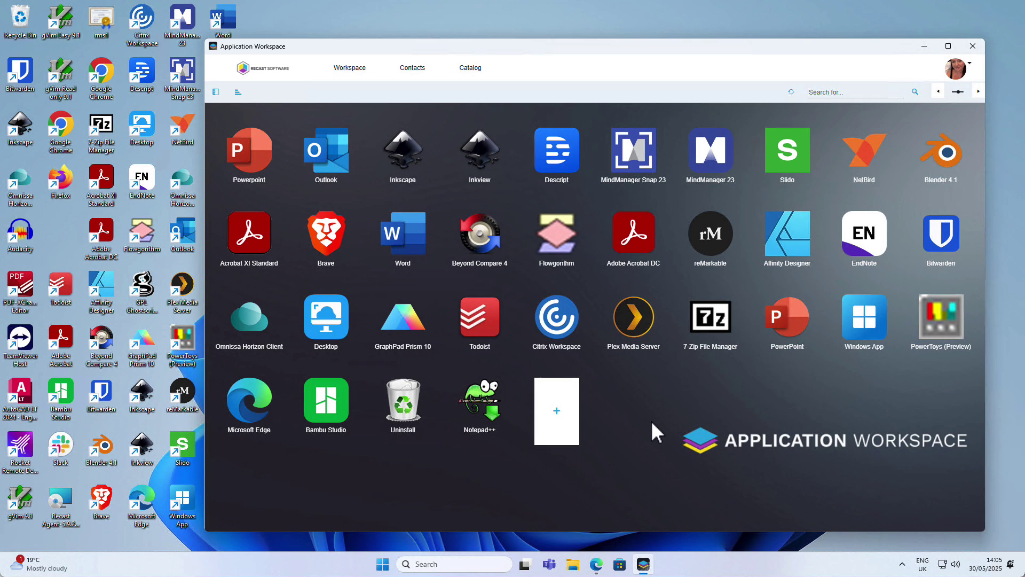